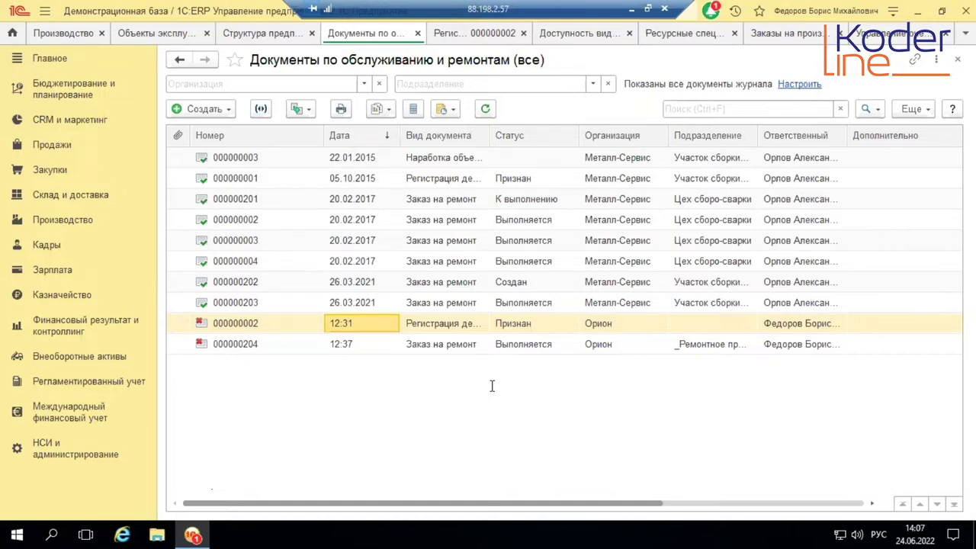
Step: Close all open working forms, discarding the unsaved changes to the work centre availability
right_click(53, 32)
click(131, 172)
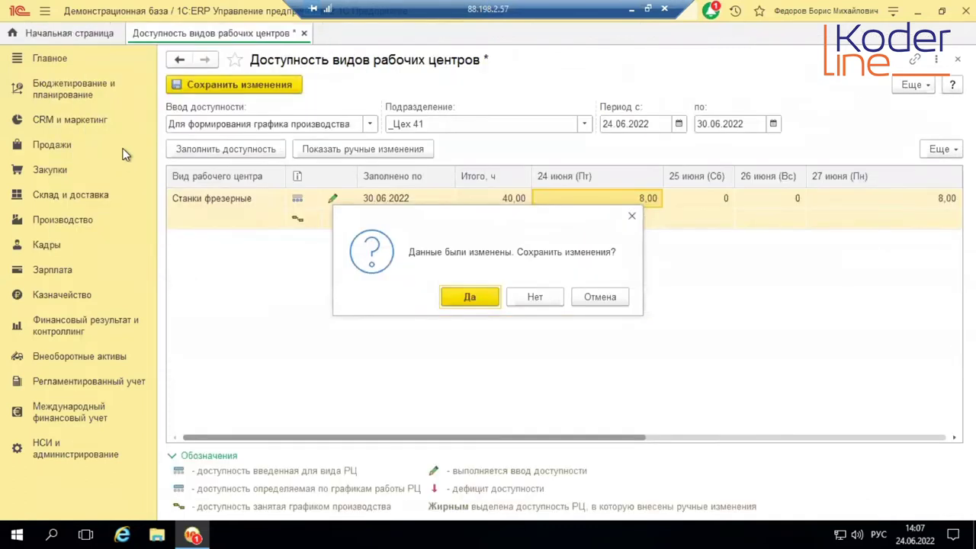
click(534, 297)
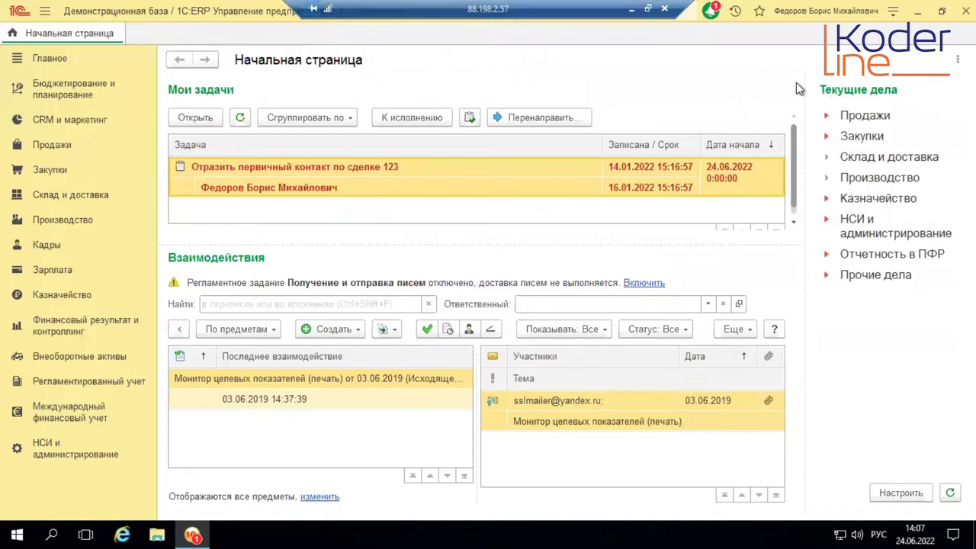
Step: View the platform and configuration version details in the program information, and close them
click(893, 11)
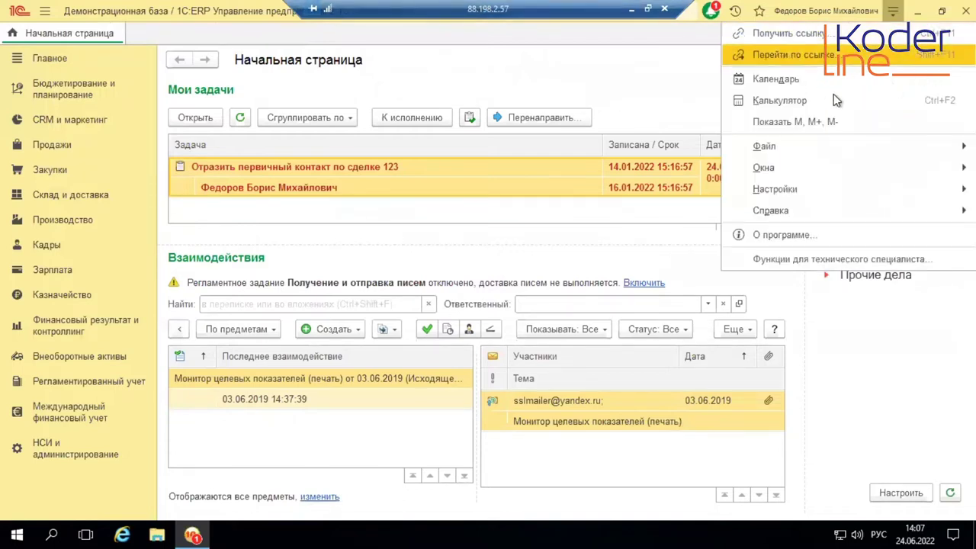
click(807, 233)
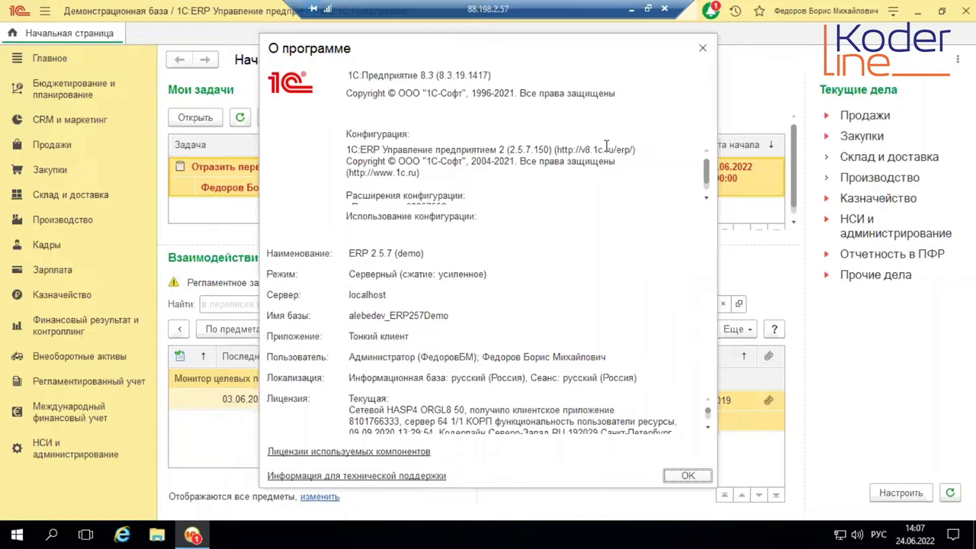
click(702, 48)
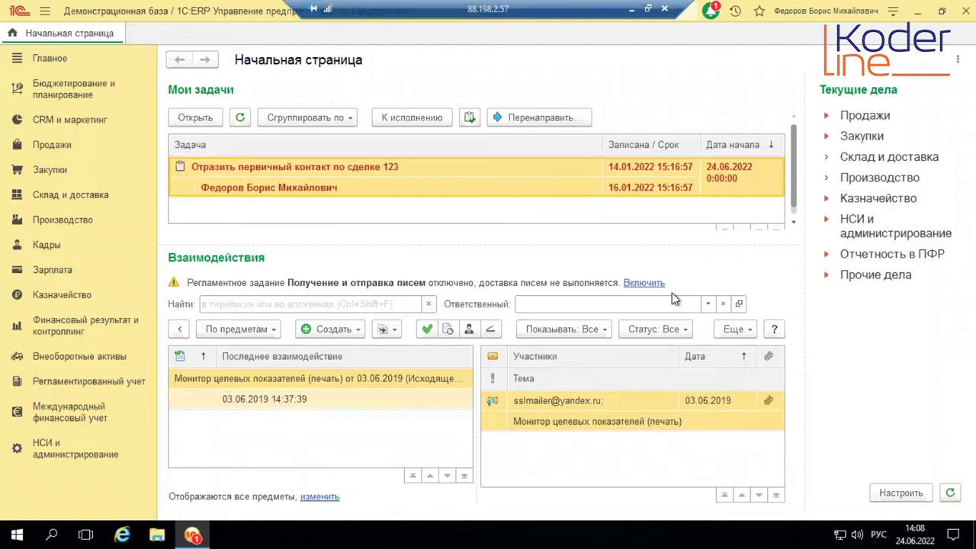
Step: In the Документы по обслуживанию и ремонтам journal, examine the business operations available under each document type, leaving the selection as is
click(69, 357)
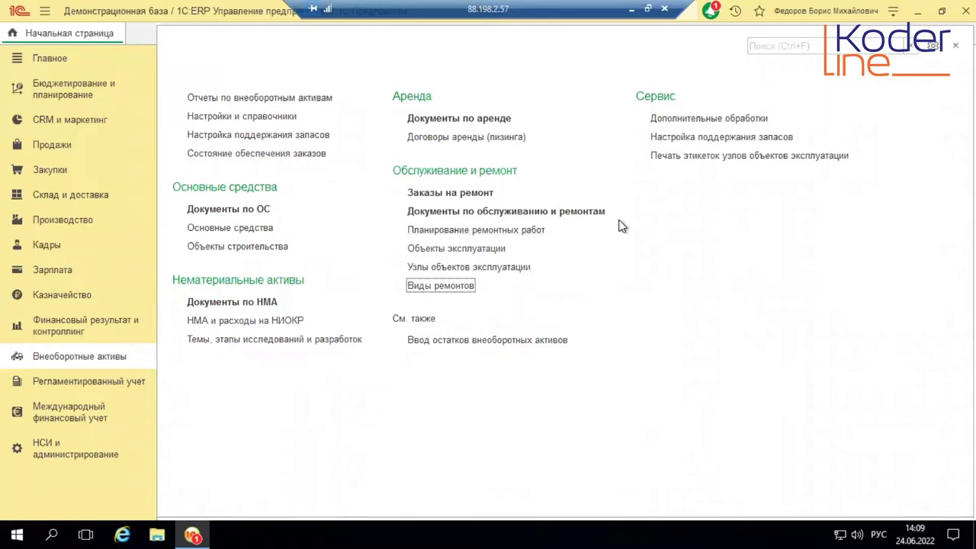
click(524, 212)
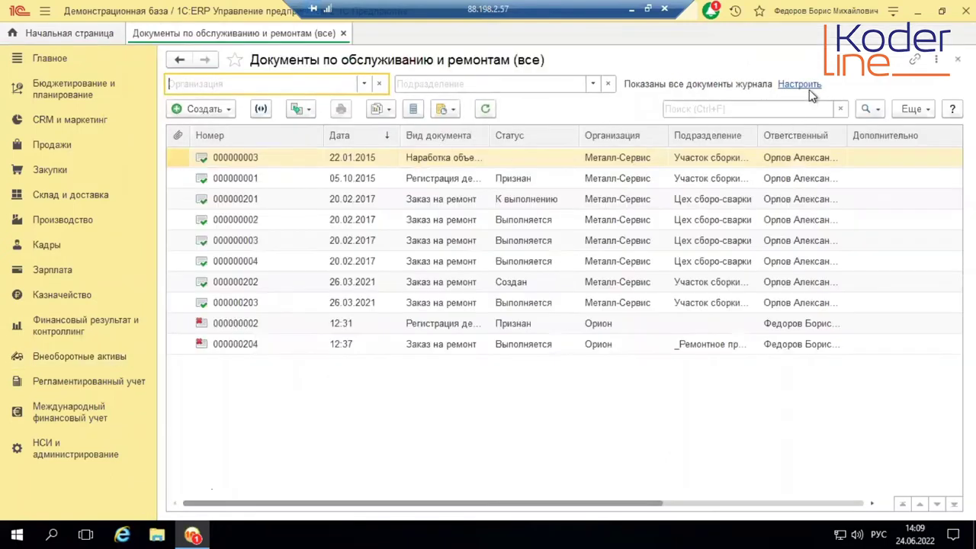
click(805, 85)
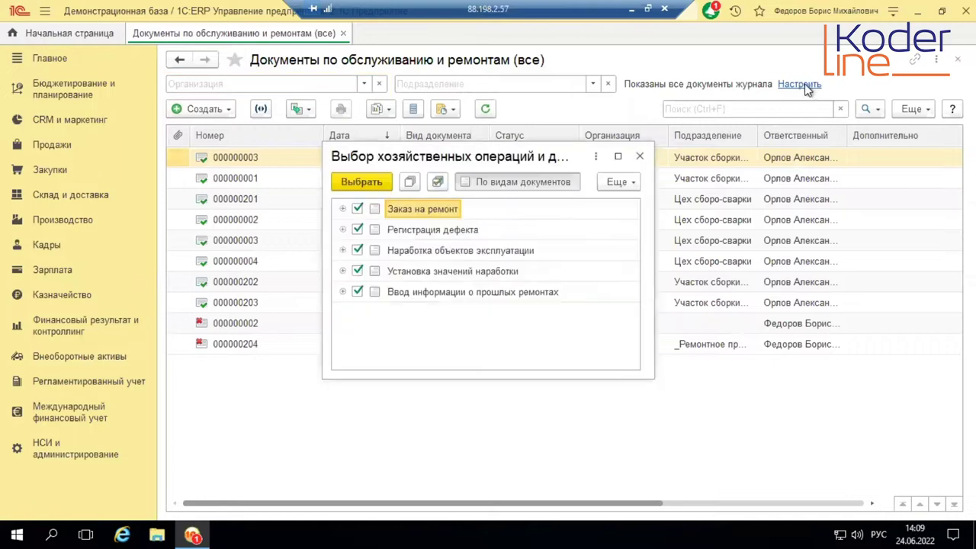
click(343, 209)
click(342, 250)
click(343, 271)
click(342, 292)
click(342, 333)
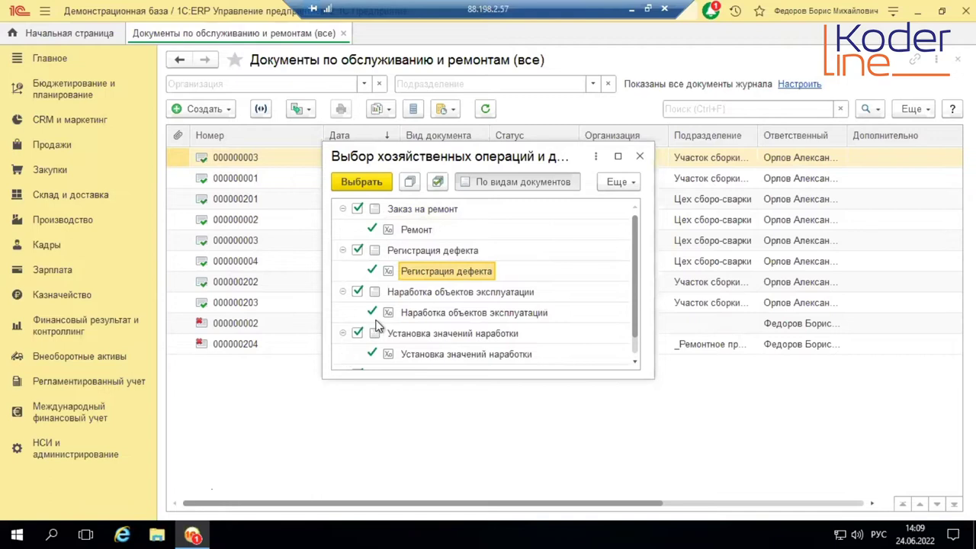
click(343, 355)
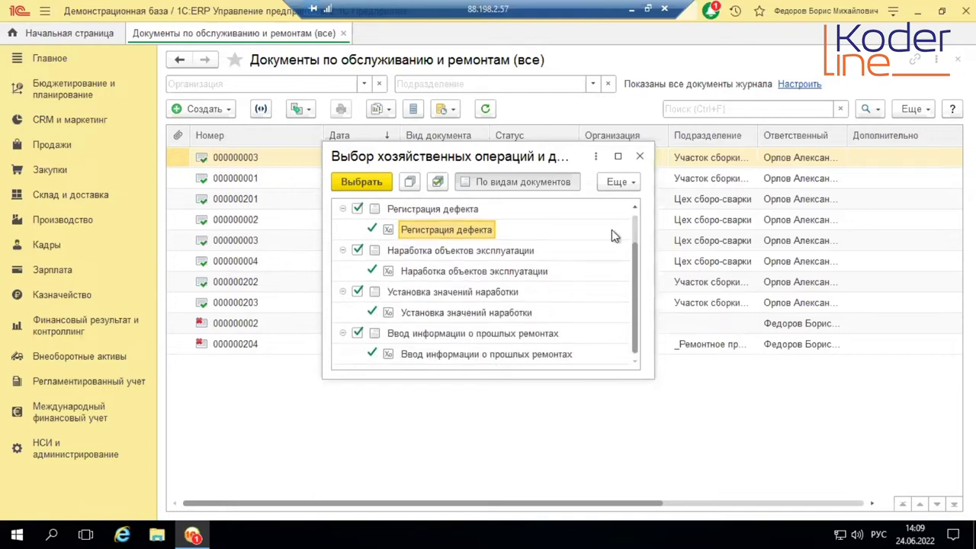
click(640, 156)
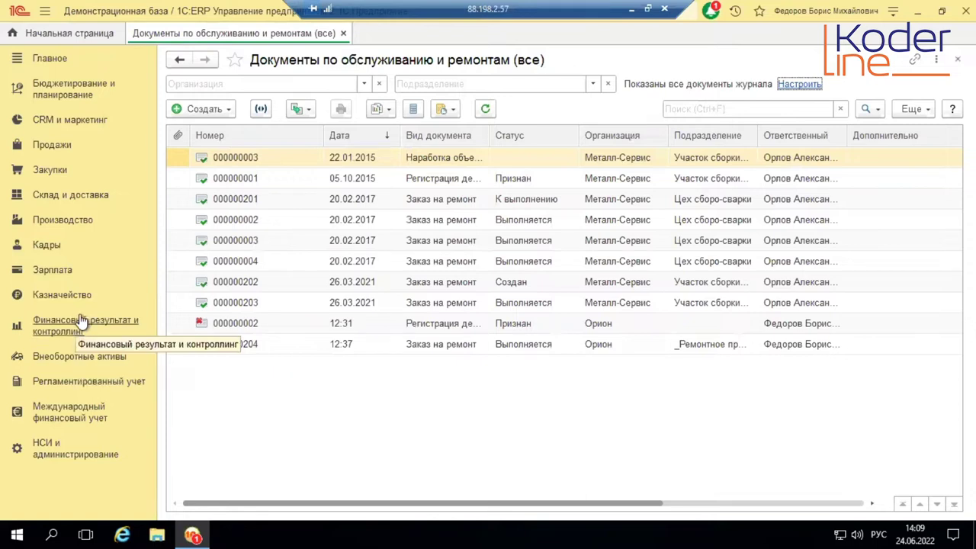
Step: View the settings and reference lists for non-current assets, and close them along with the maintenance and repair documents journal
click(87, 364)
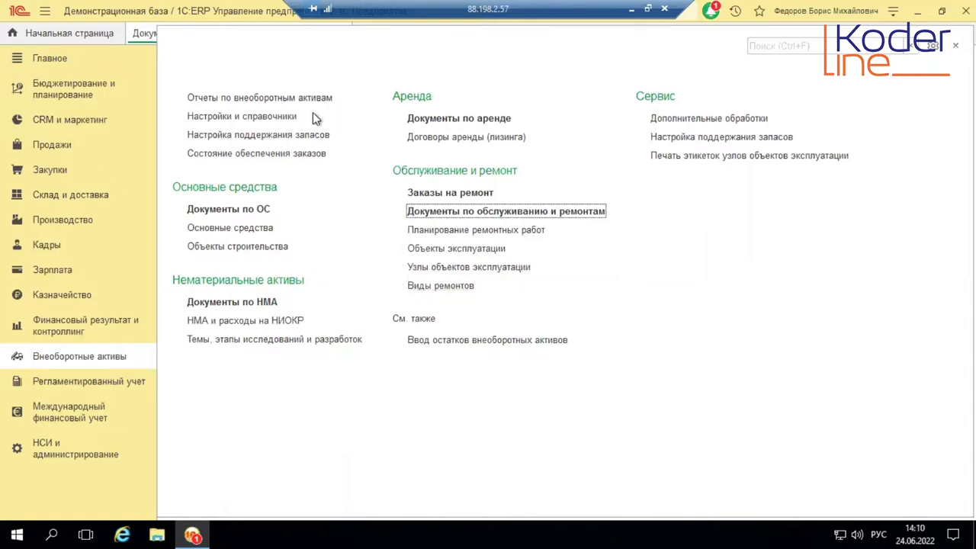
click(275, 118)
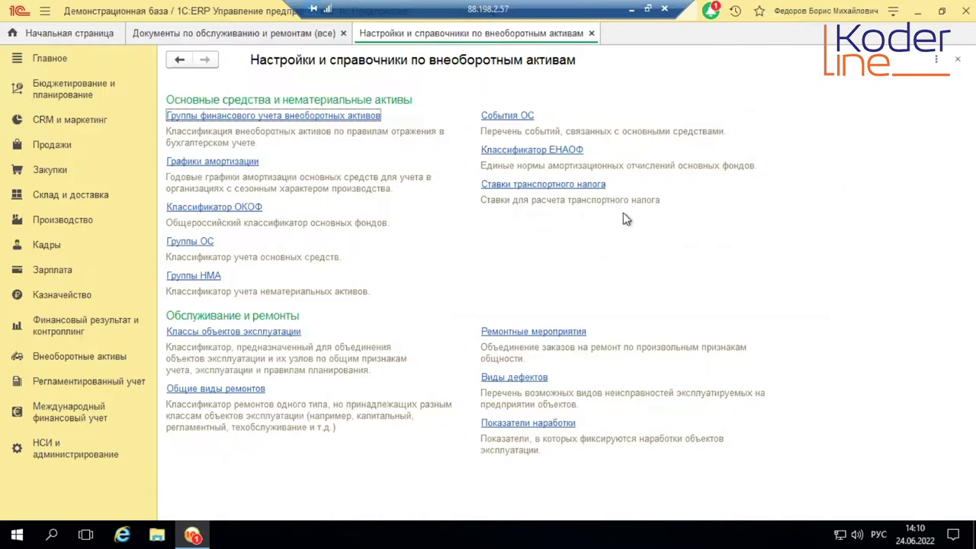
click(591, 33)
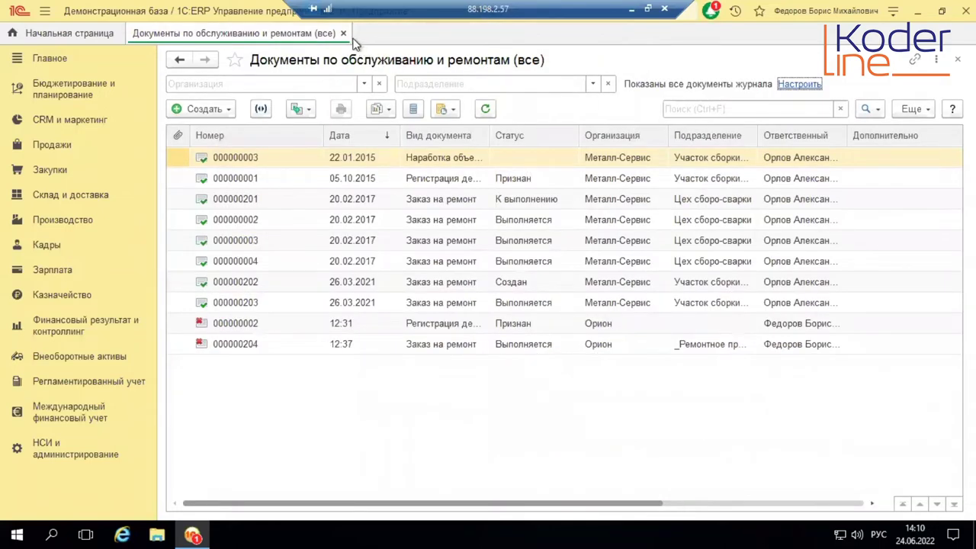
key(ctrl+F4)
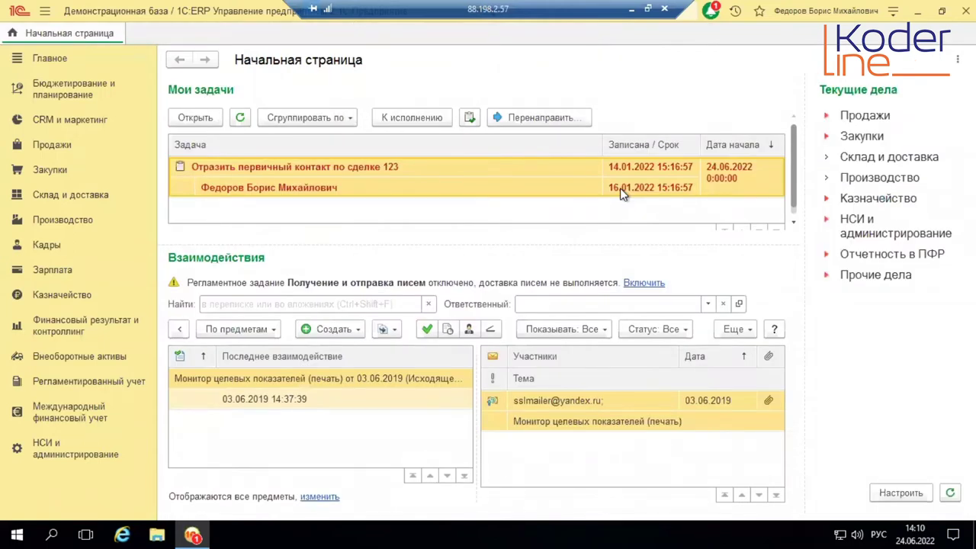
Step: Open the card of Фрезерный станок 001 from the Объекты эксплуатации list
click(103, 357)
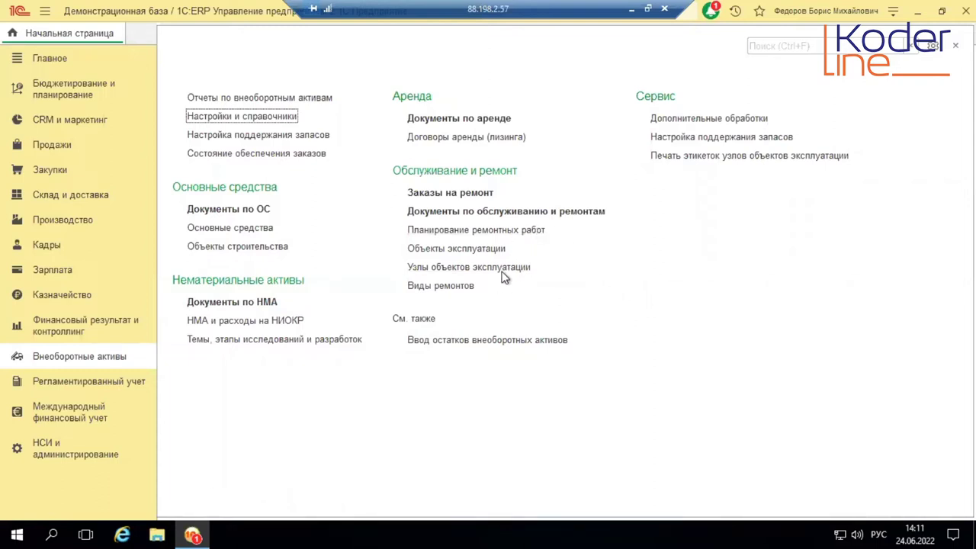
click(477, 250)
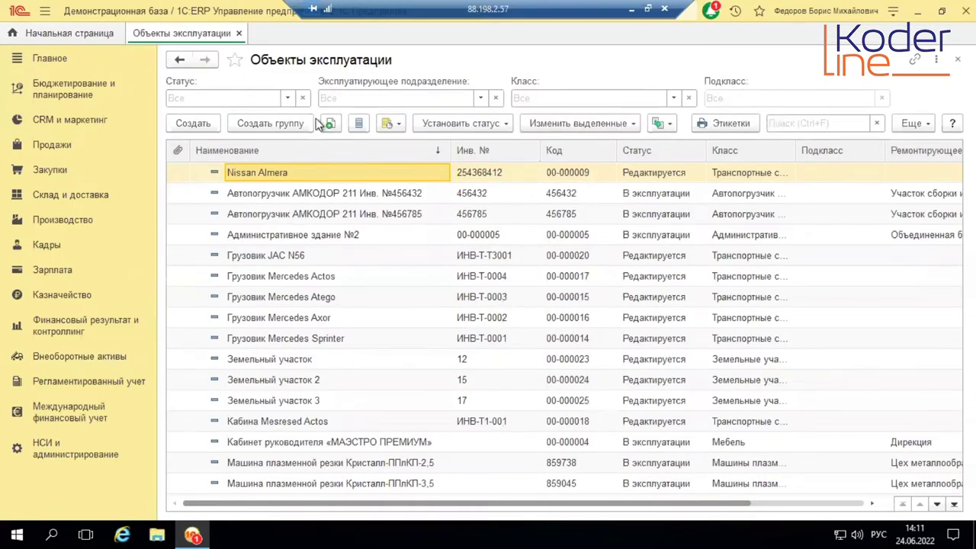
scroll(491, 358, down, 6)
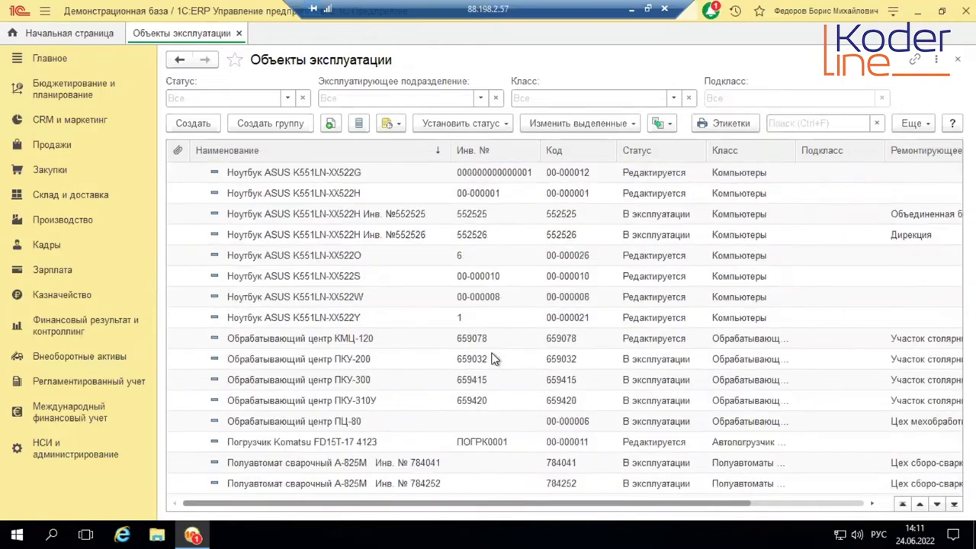
scroll(491, 359, down, 3)
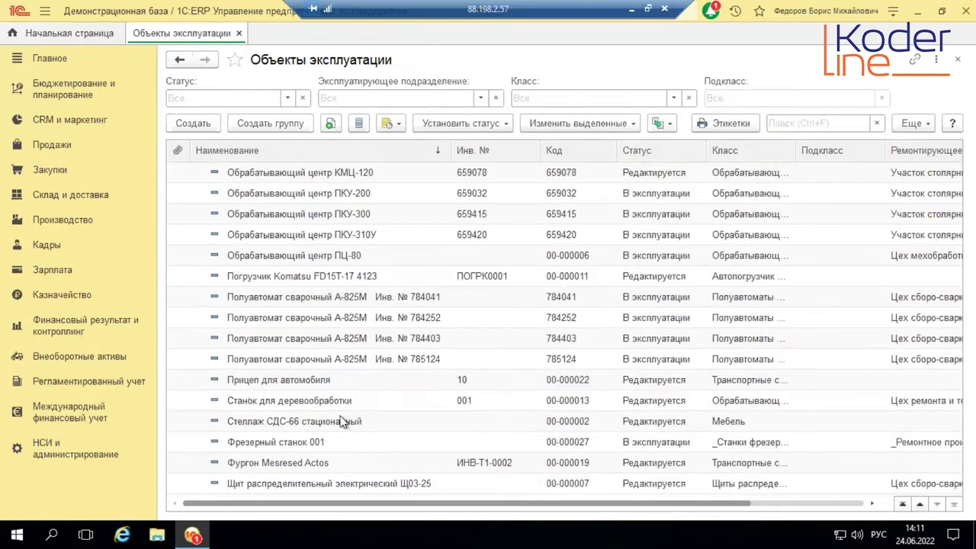
click(304, 445)
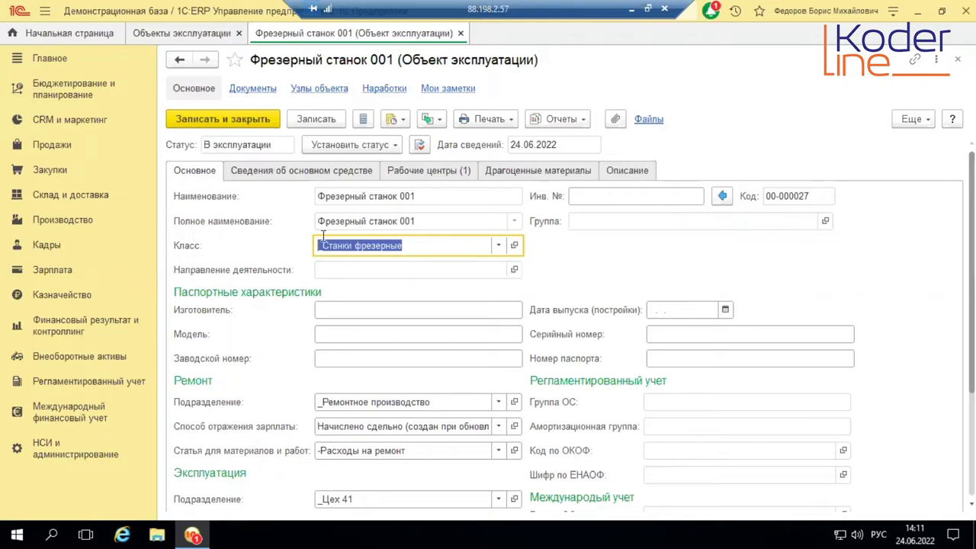
Step: Open the machine's class _Станки фрезерные and its repair type Замена масла
click(513, 253)
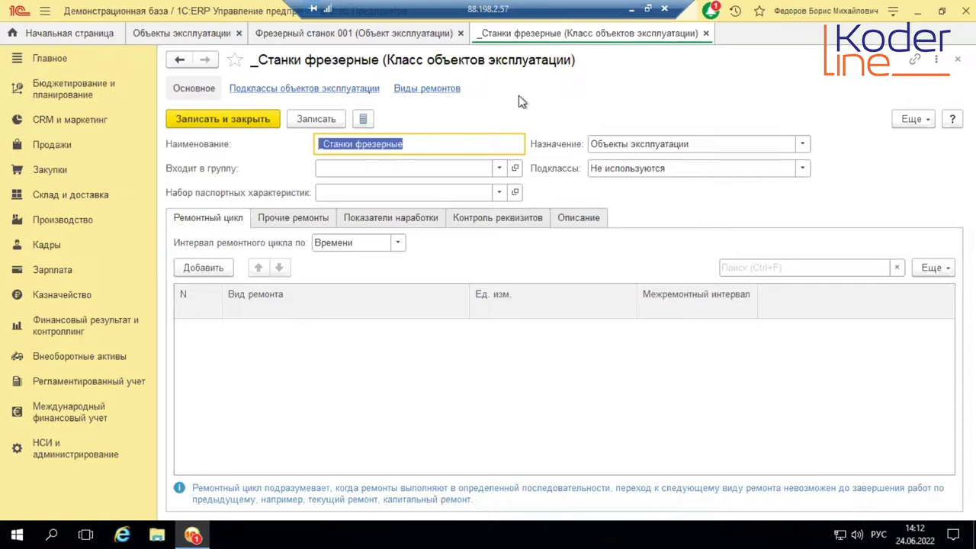
click(427, 89)
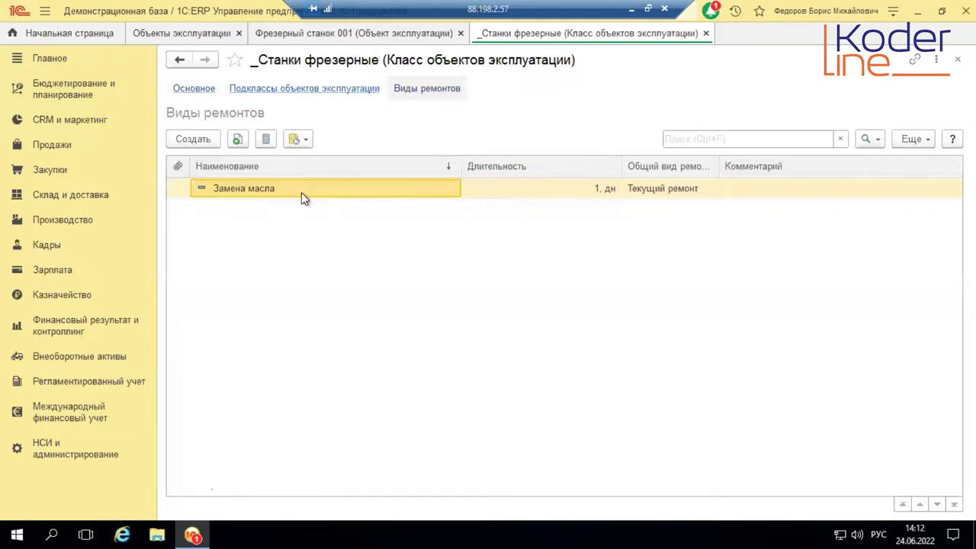
double_click(323, 191)
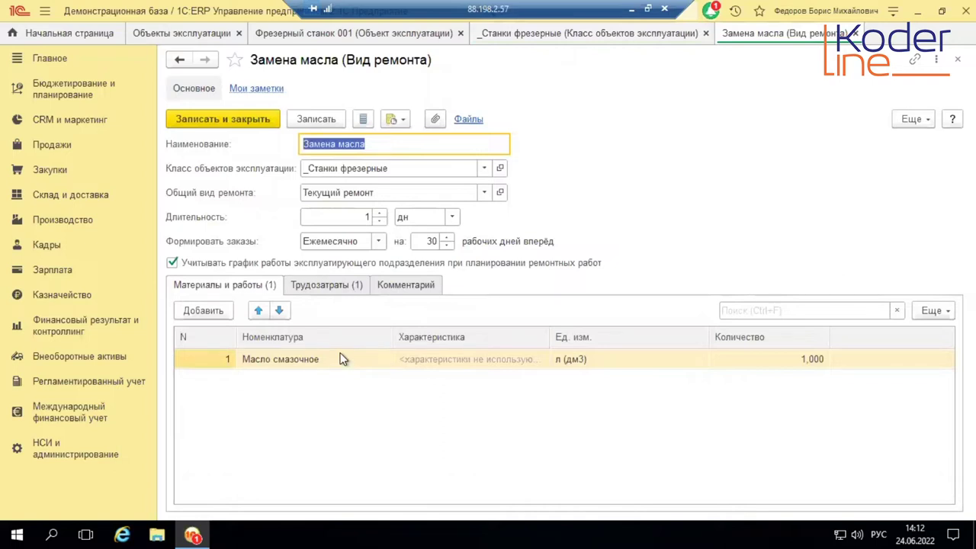
Step: Review the materials and labour costs planned for the Замена масла repair type, and close its card
click(345, 287)
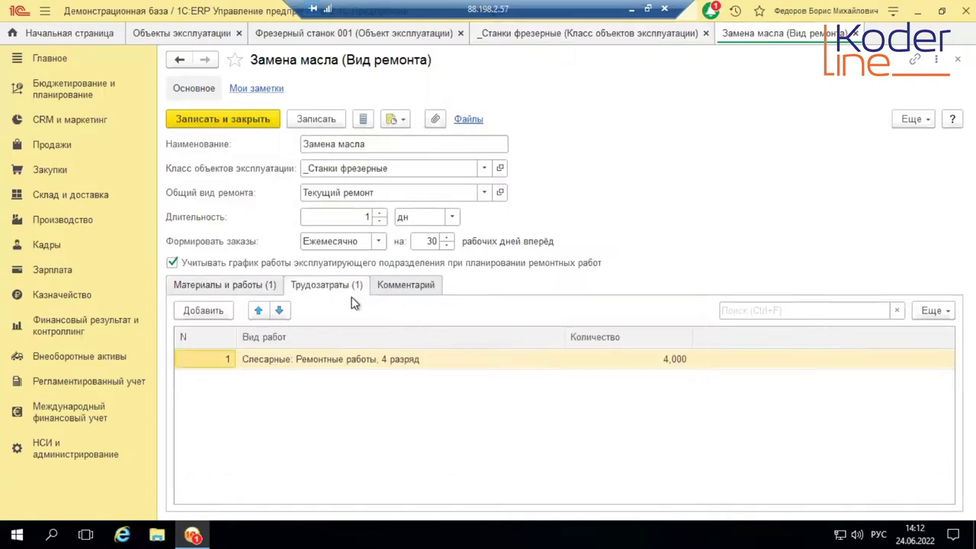
click(239, 292)
mouse_move(436, 267)
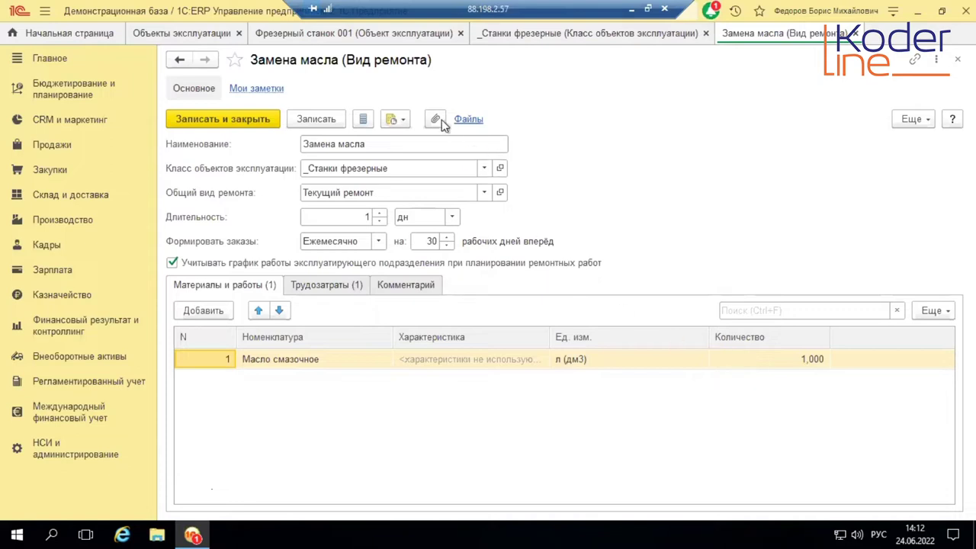
click(327, 285)
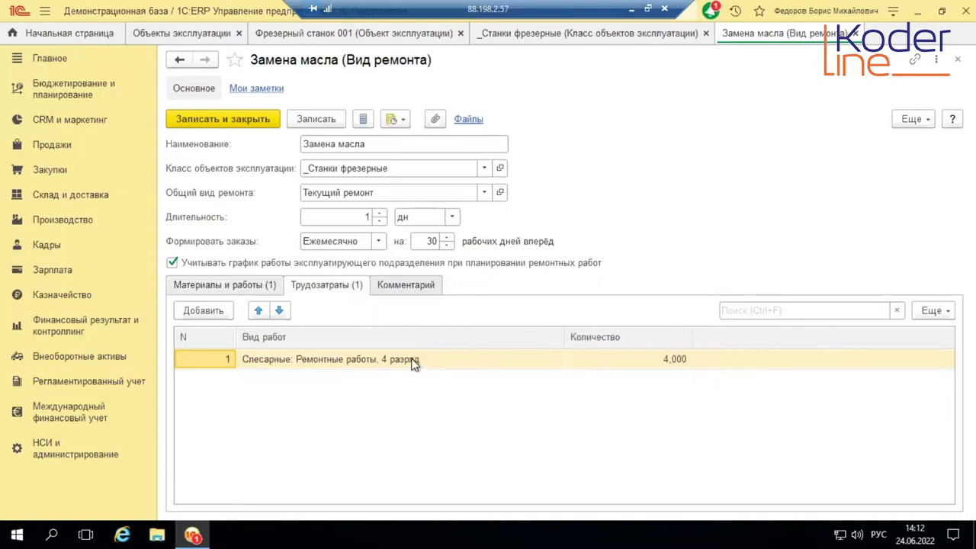
click(240, 286)
click(336, 285)
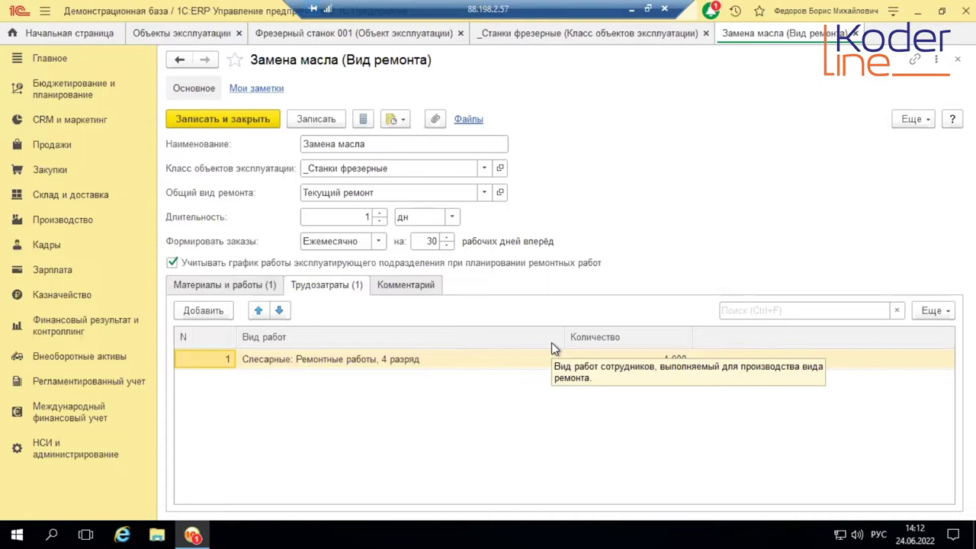
click(469, 363)
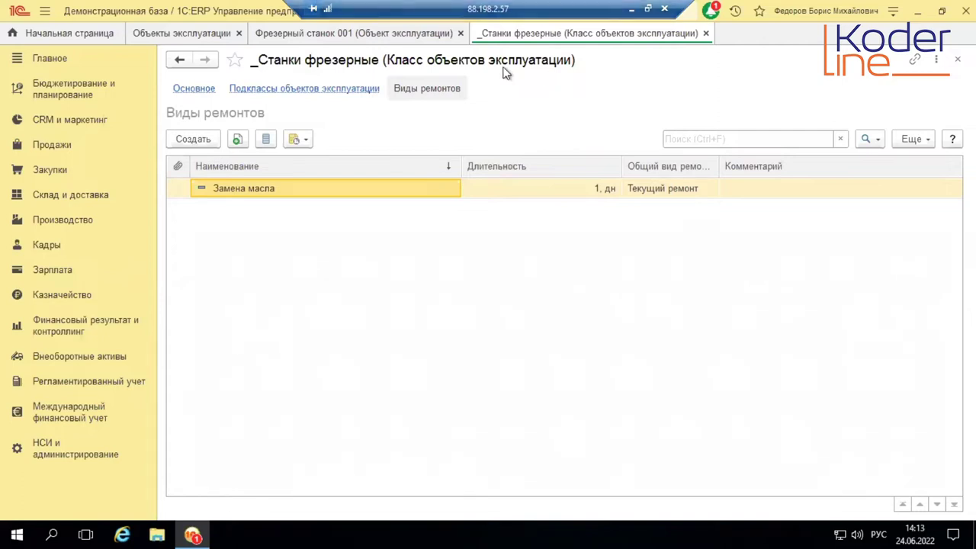
Step: Examine the repair cycle, other repairs, usage indicators and attribute control of the _Станки фрезерные class, and close it
click(197, 90)
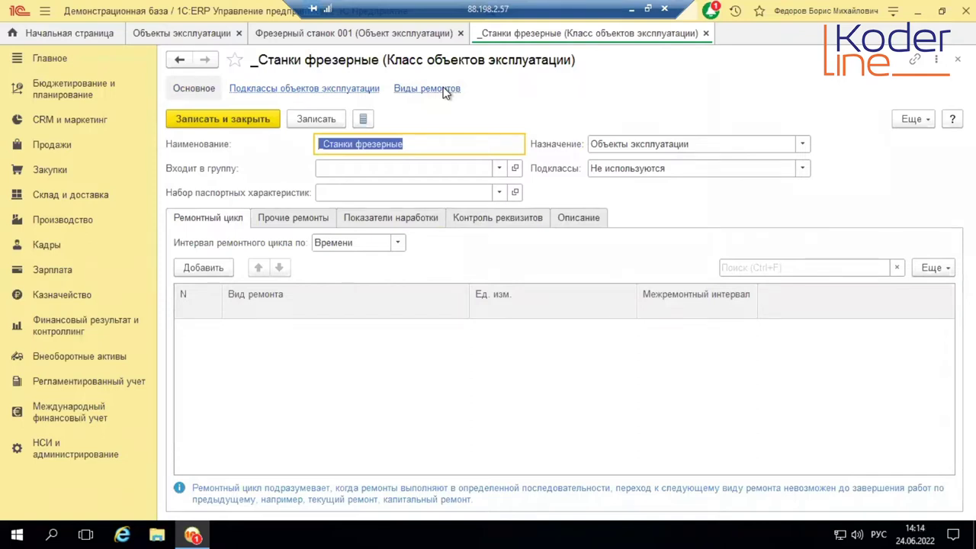
click(277, 221)
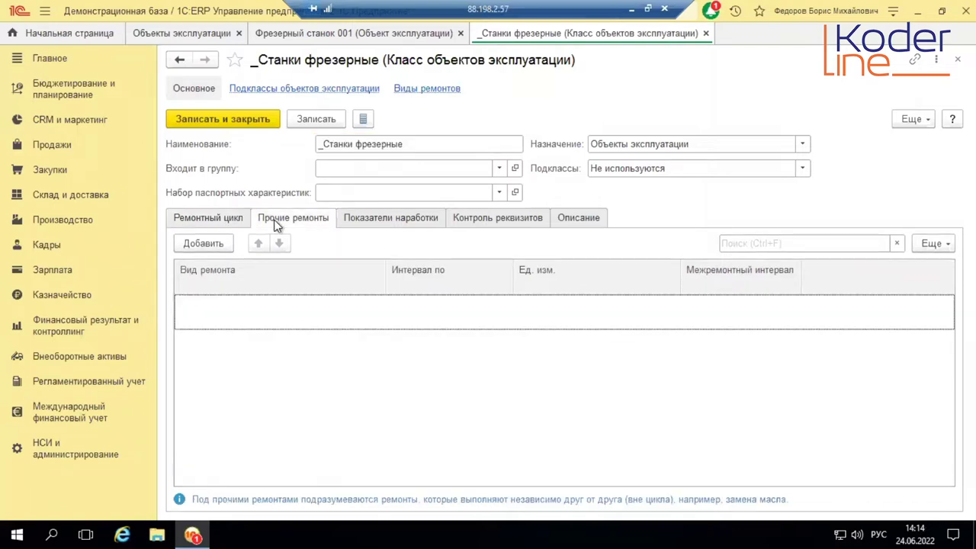
click(224, 219)
click(256, 219)
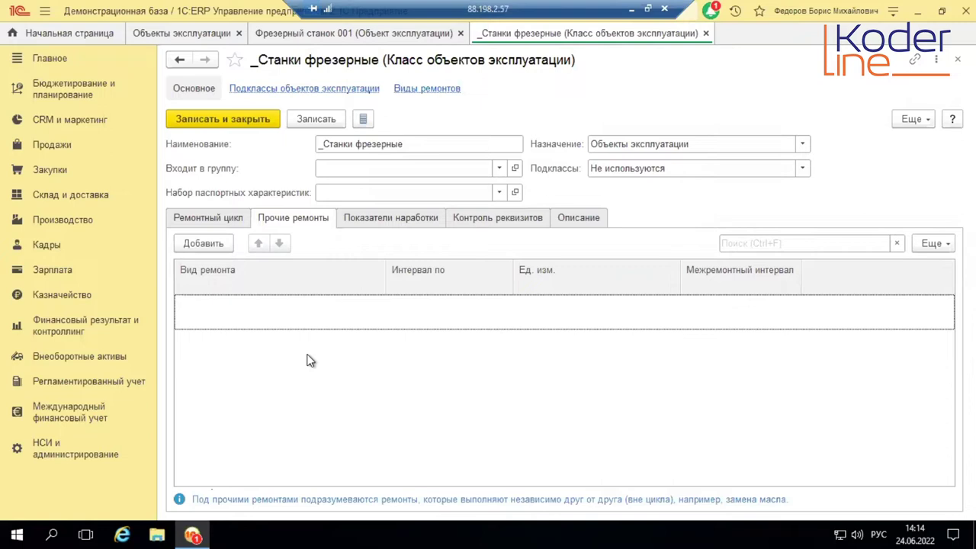
click(219, 219)
click(299, 221)
click(391, 219)
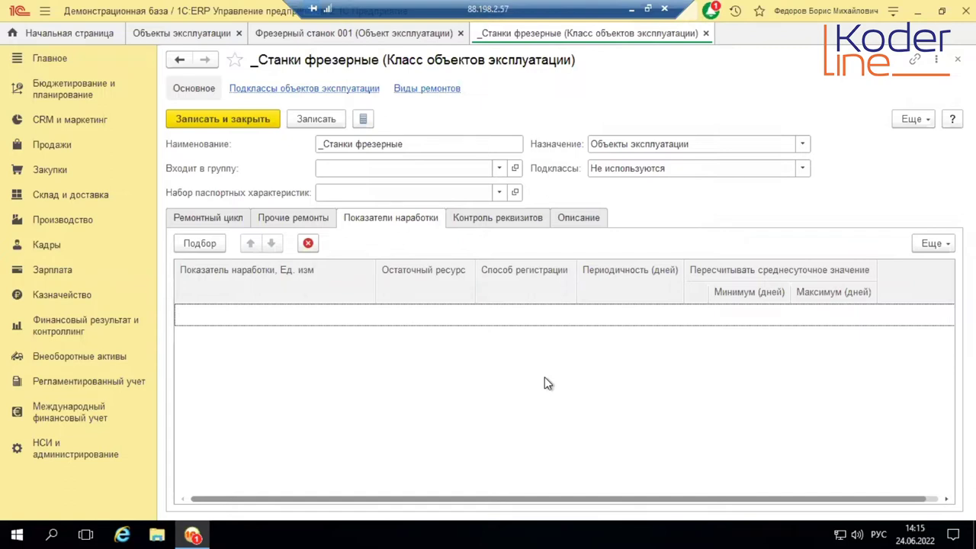
click(505, 217)
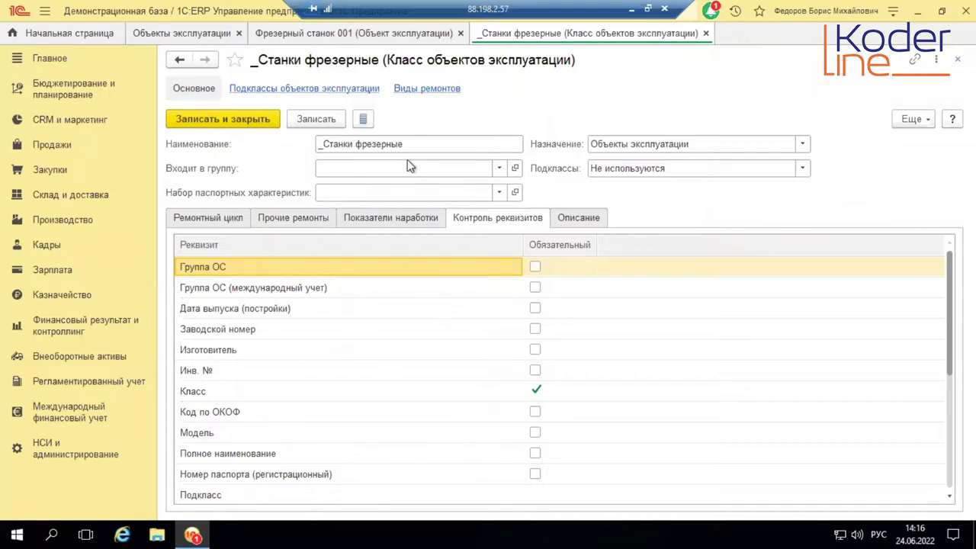
click(706, 33)
Step: Examine the repair and operation settings on the Фрезерный станок 001 card
scroll(532, 342, down, 4)
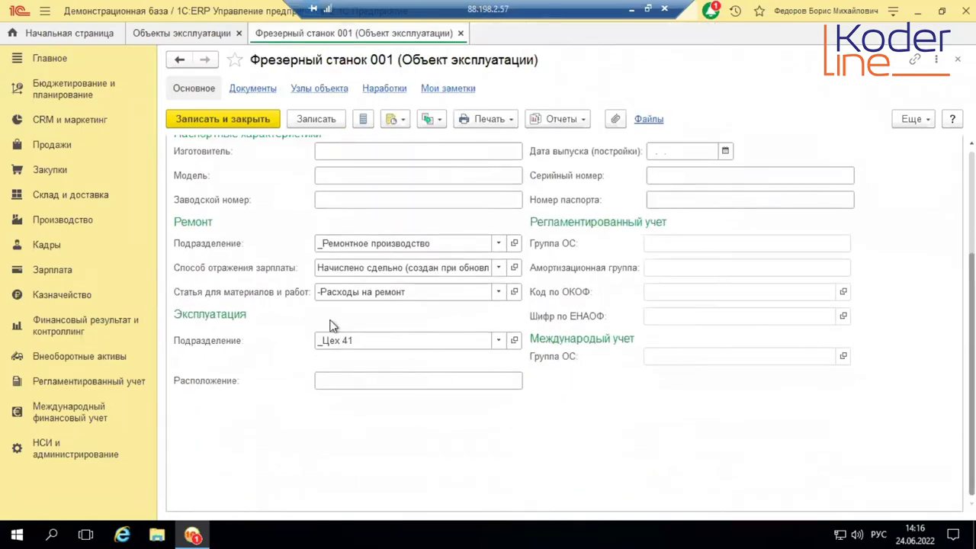
click(204, 230)
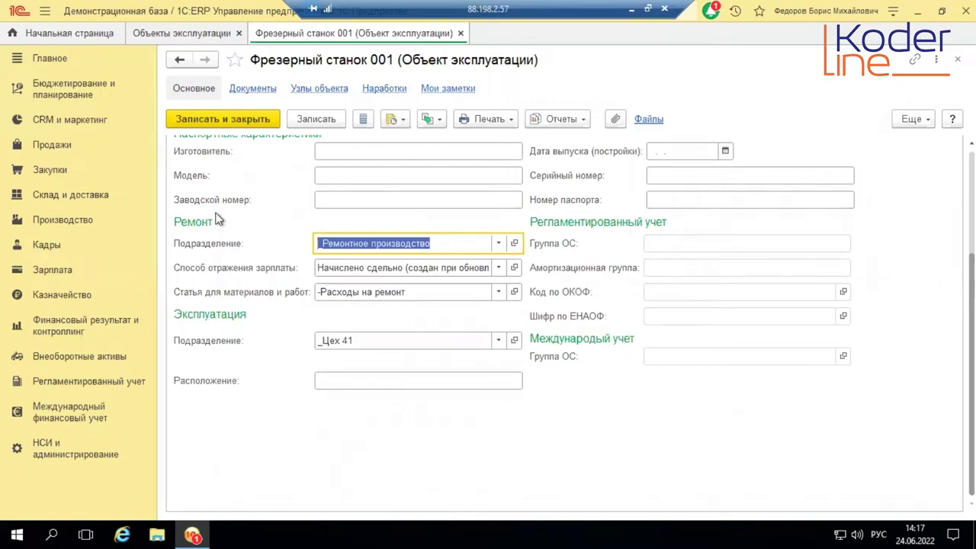
Step: Review the Фрезерный станок 001 card, open its class _Станки фрезерные, and open the class's Замена масла repair type
scroll(622, 264, up, 2)
scroll(633, 336, up, 2)
scroll(679, 358, down, 2)
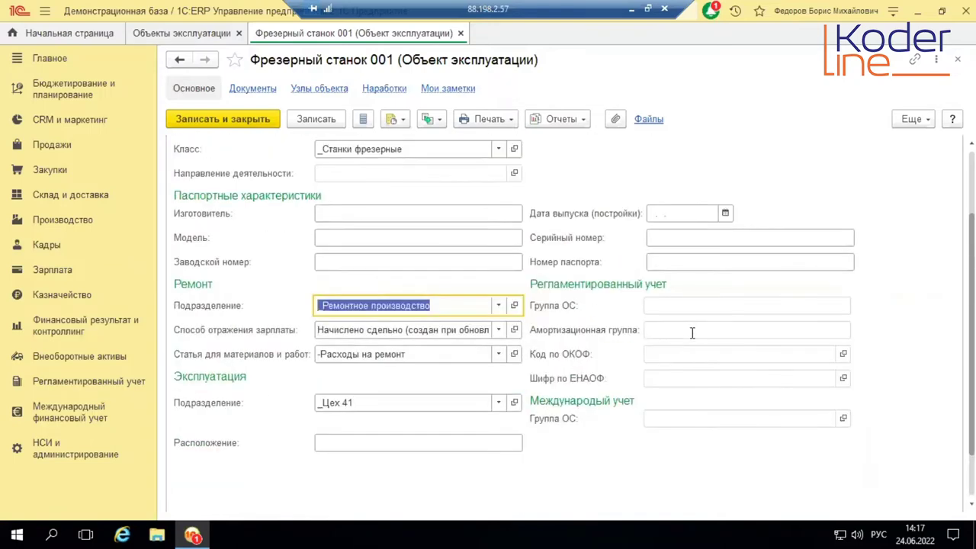
scroll(692, 331, up, 3)
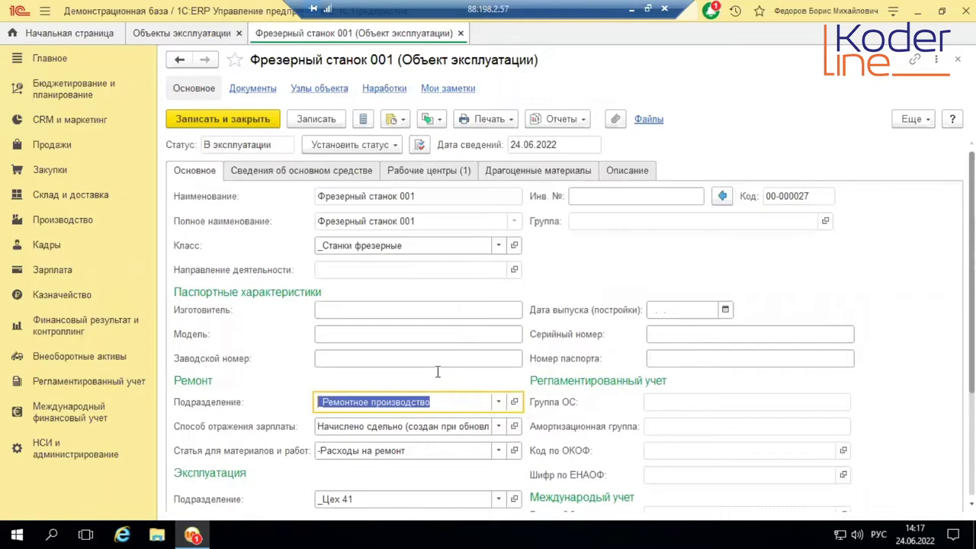
scroll(267, 420, down, 2)
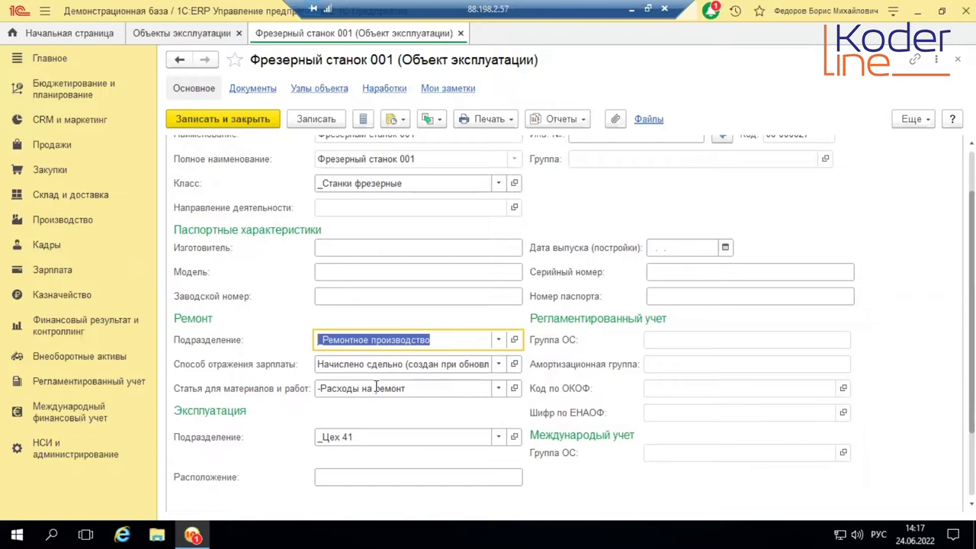
scroll(468, 279, up, 2)
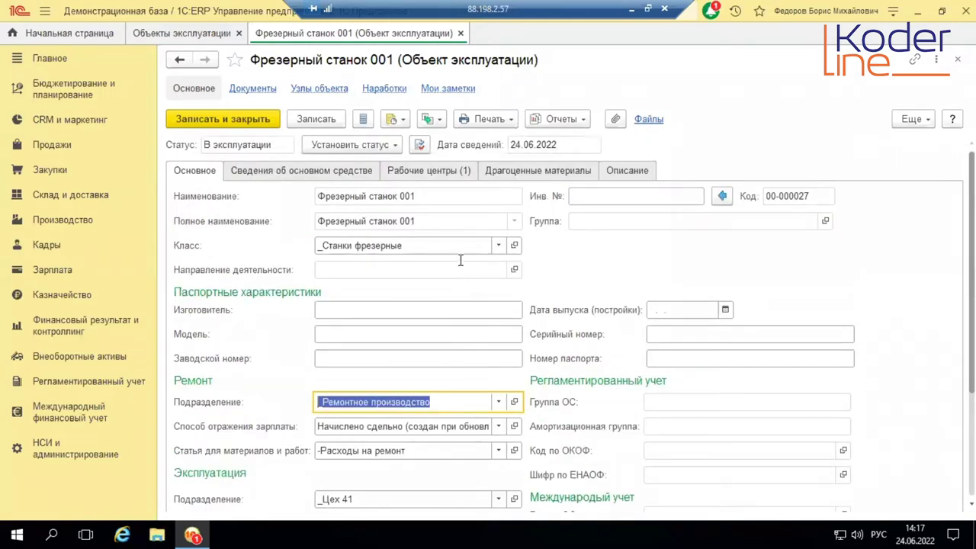
click(514, 246)
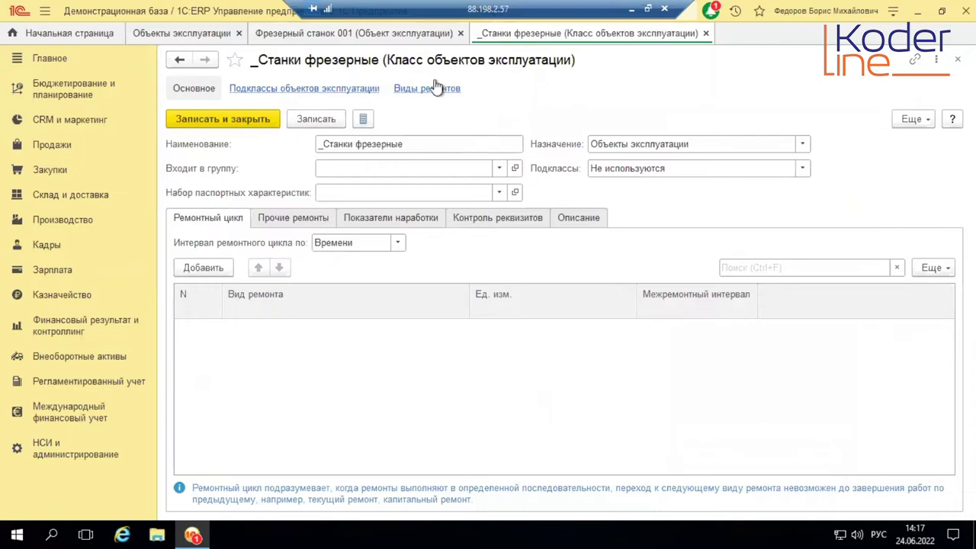
click(432, 89)
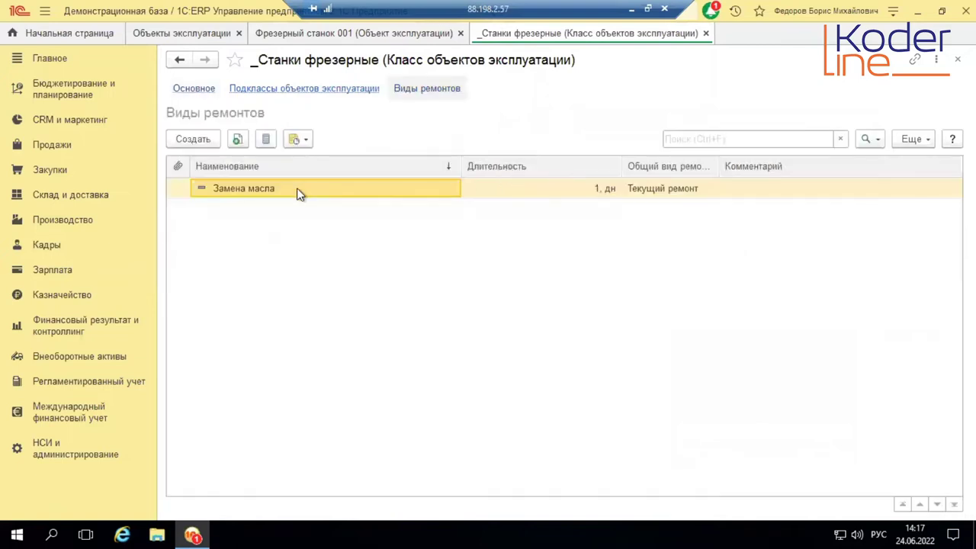
double_click(299, 190)
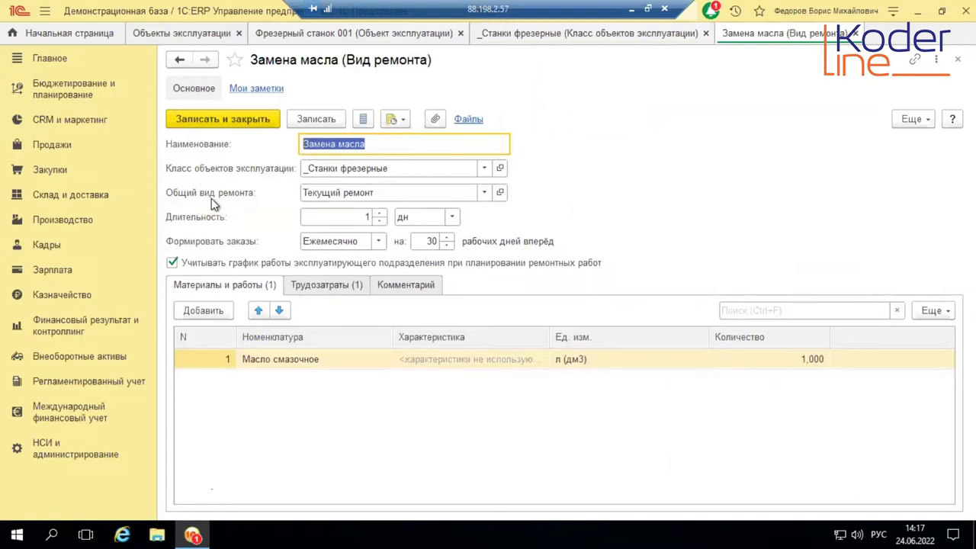
Step: Try reflecting the costs of general repair type Текущий ремонт По указанной статье, browse the expense items, and close it without saving
click(499, 192)
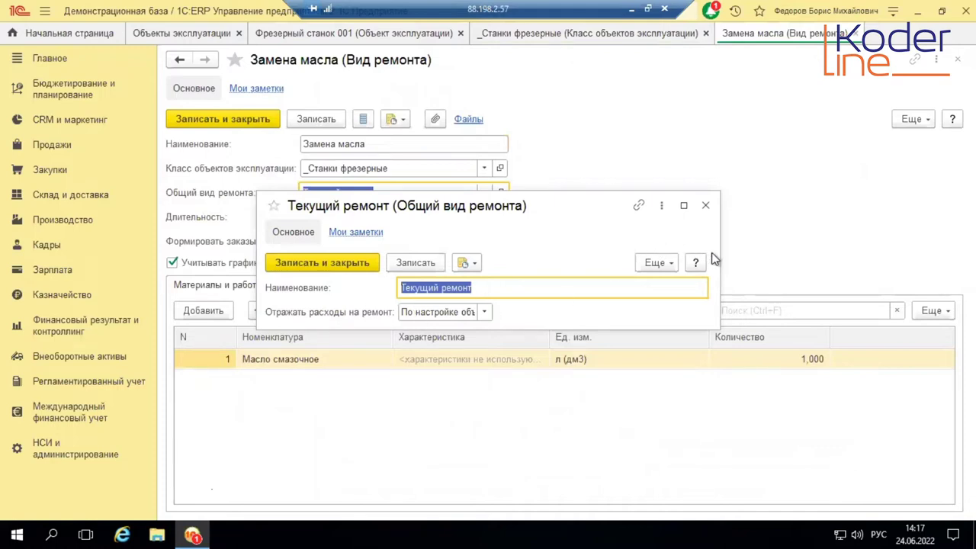
drag(720, 256, 854, 254)
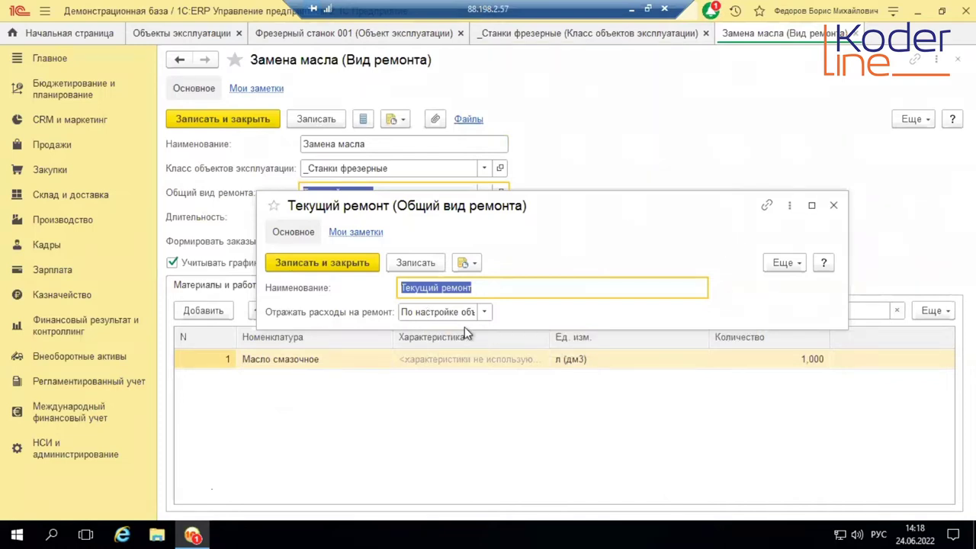
click(484, 312)
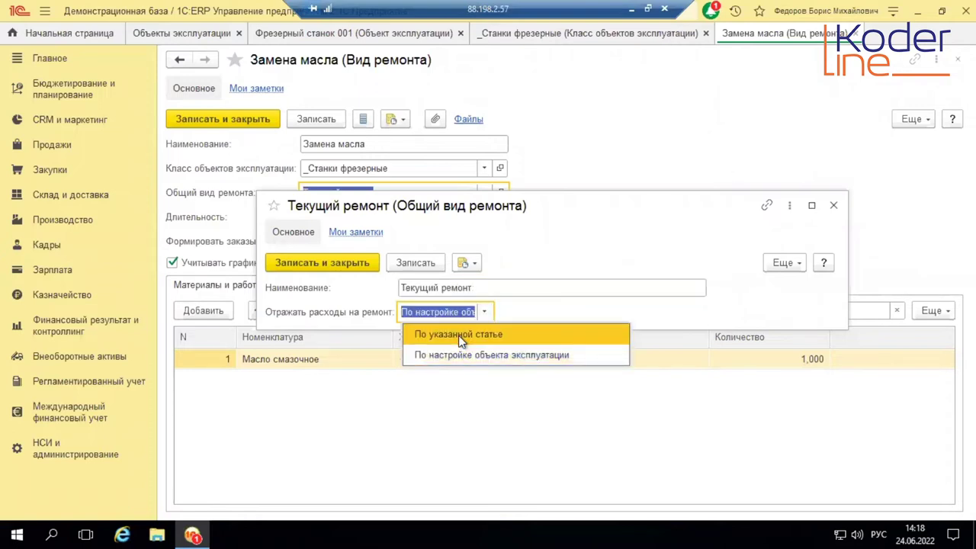
click(458, 335)
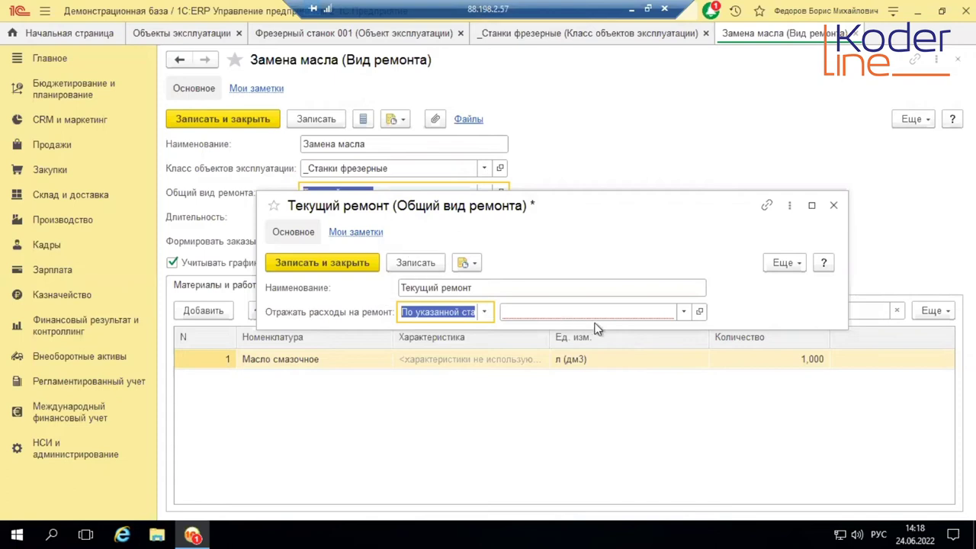
click(682, 312)
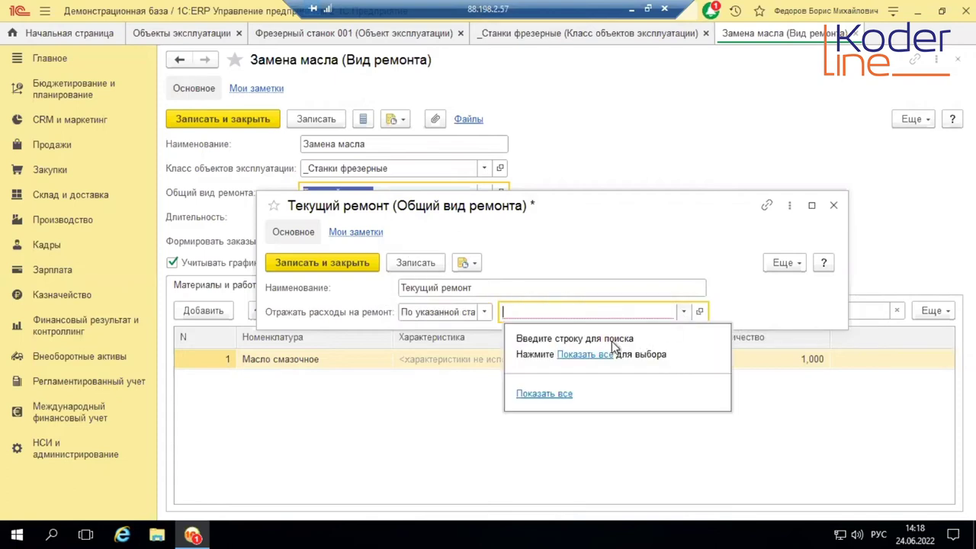
click(587, 354)
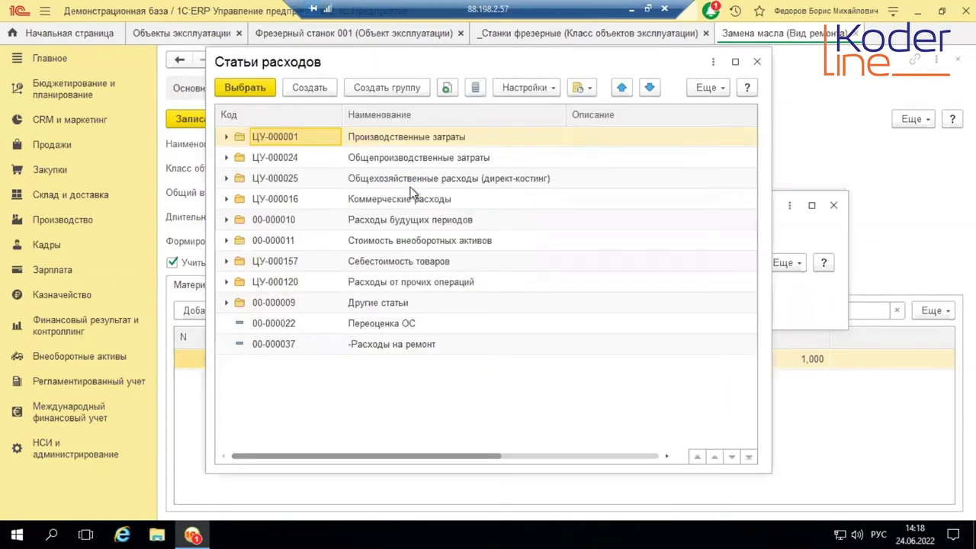
click(757, 61)
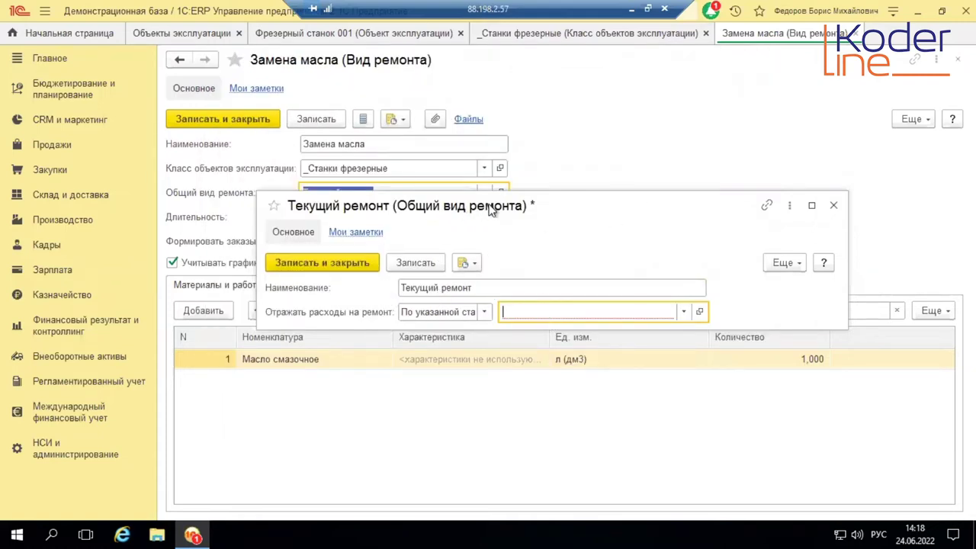
click(483, 313)
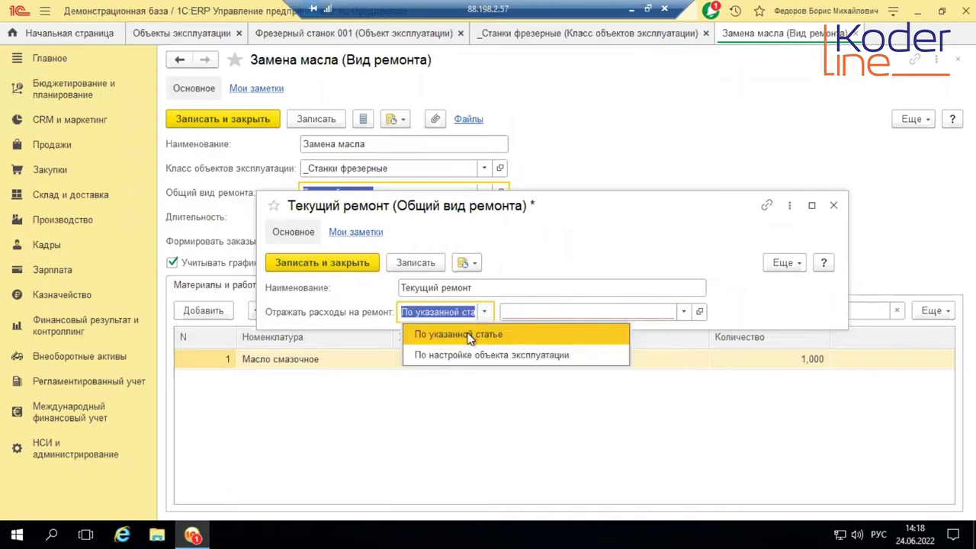
click(468, 334)
click(469, 314)
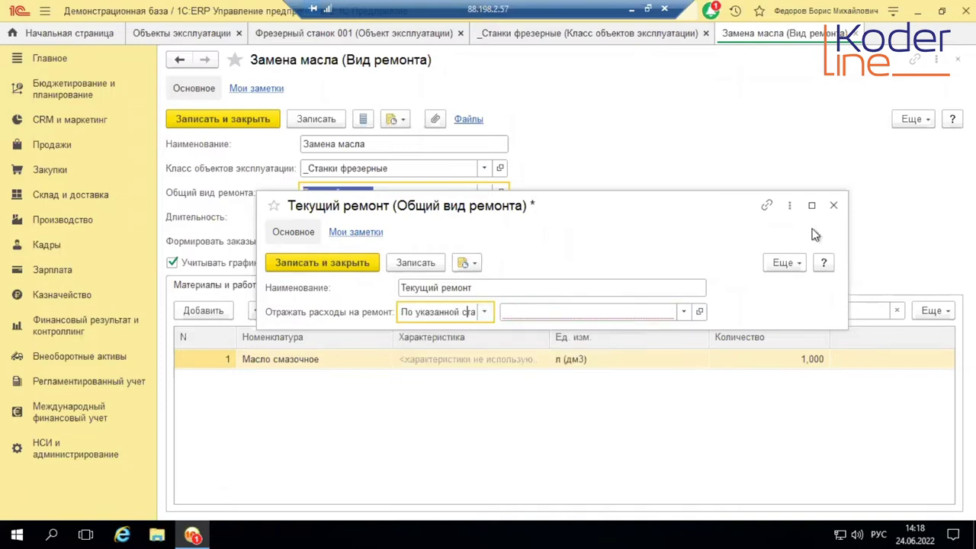
click(833, 206)
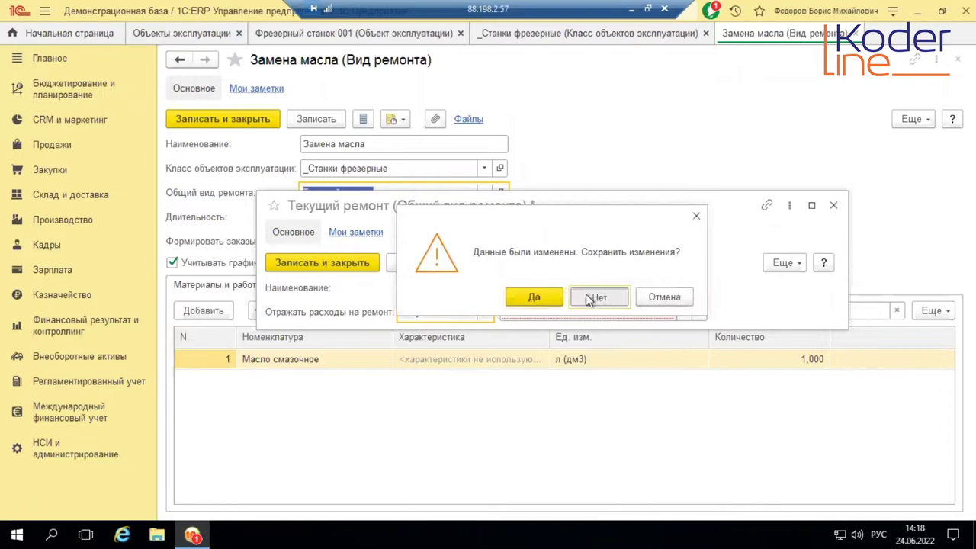
click(595, 297)
Step: Close the Замена масла and _Станки фрезерные cards, and view the work centres assigned to Фрезерный станок 001
click(854, 34)
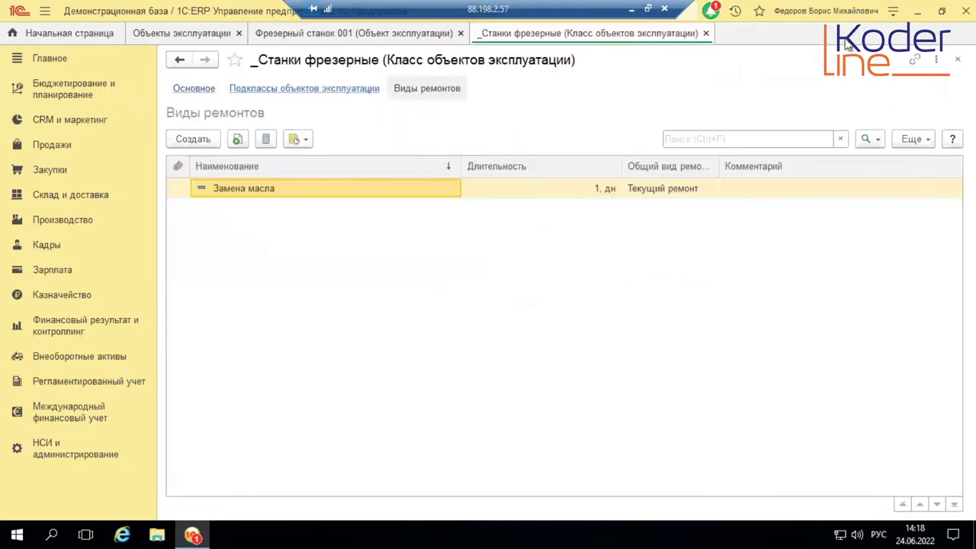
click(706, 34)
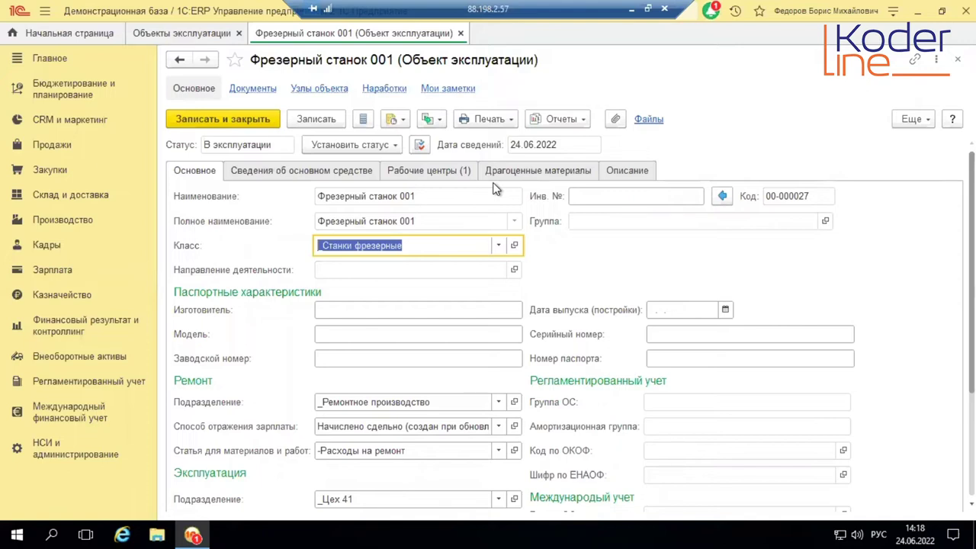
click(432, 171)
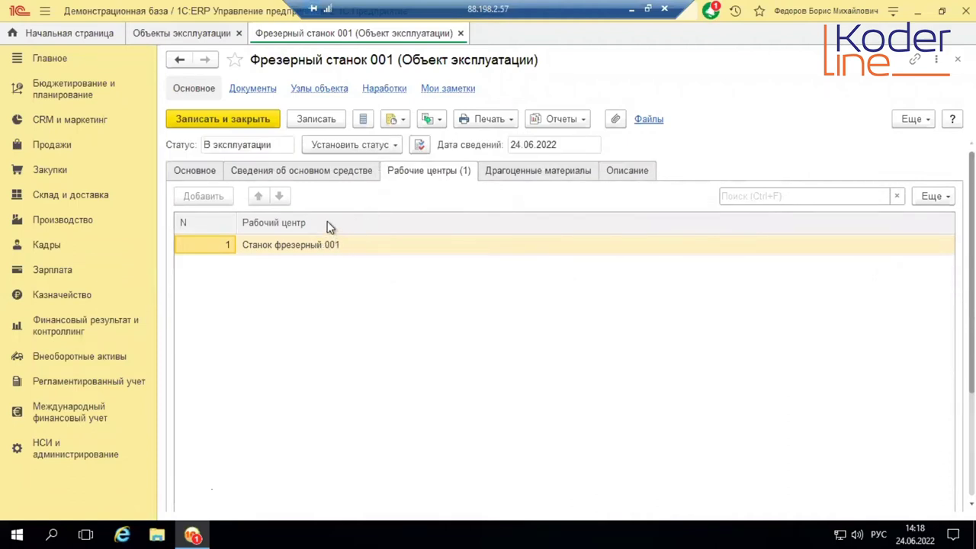
click(200, 171)
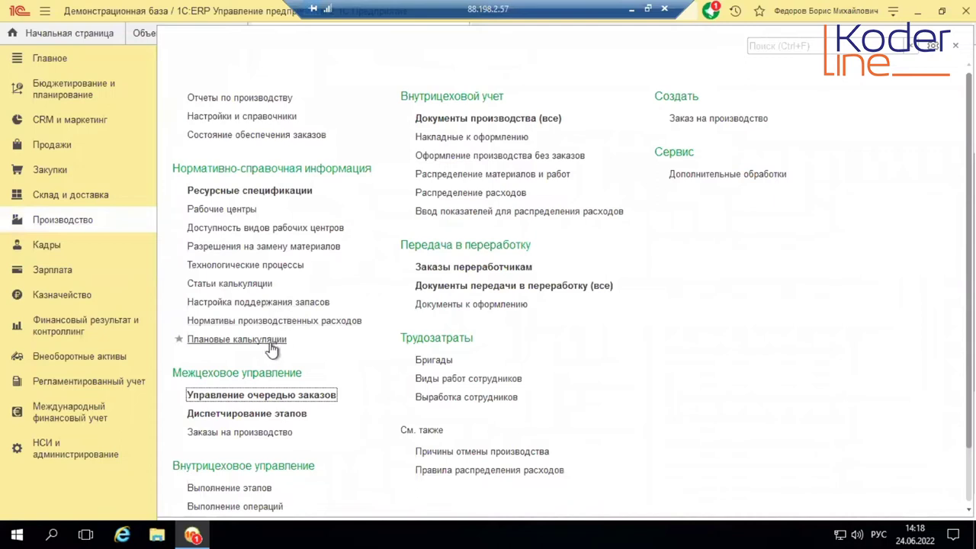
Step: Open the production work centre structure and look up Станок фрезерный 001 under the work centre type Станки фрезерные
click(250, 208)
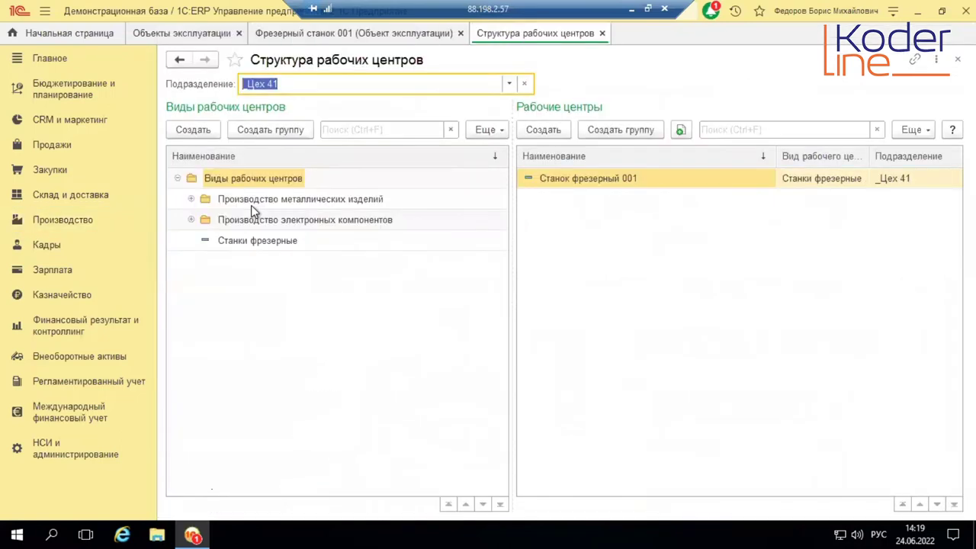
click(263, 243)
click(629, 180)
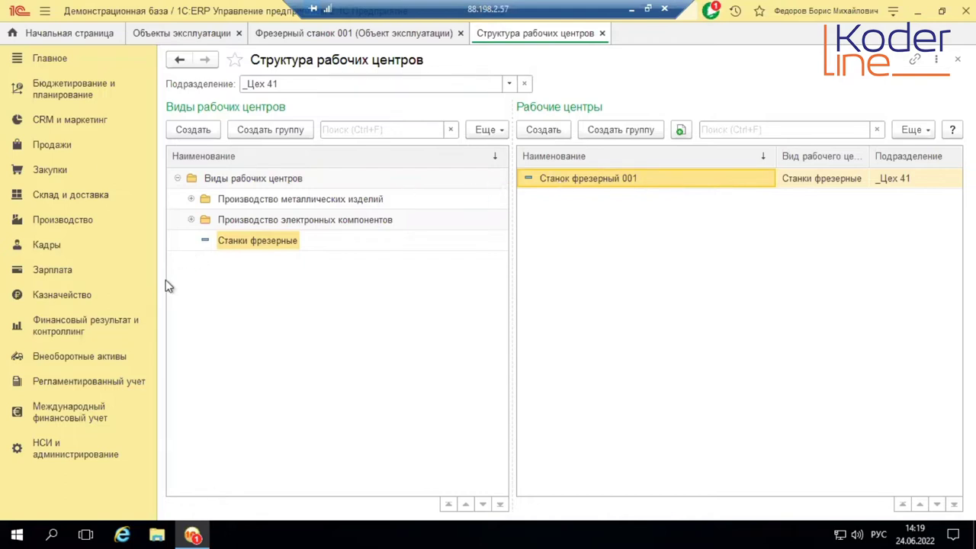
Step: Return to the Фрезерный станок 001 card and examine the work centre linked to it
click(368, 35)
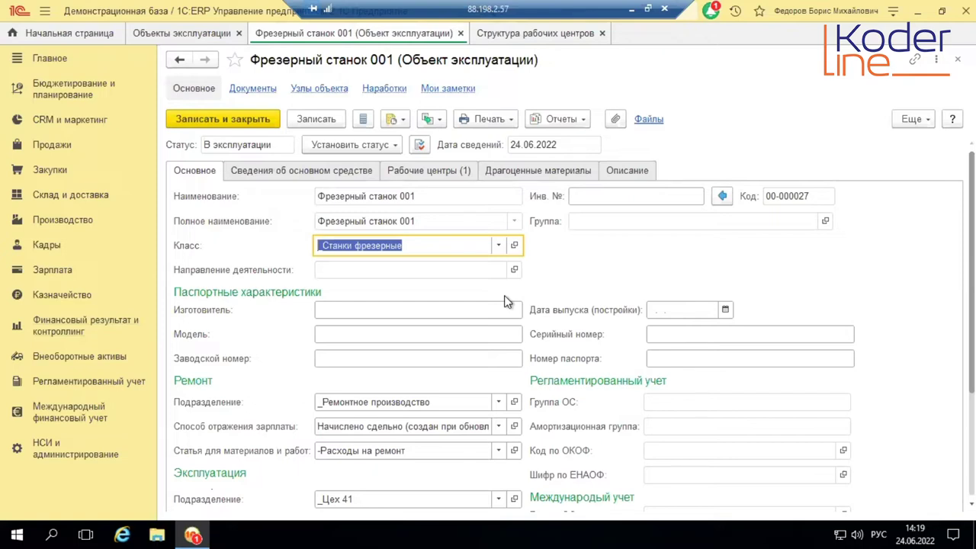
click(434, 167)
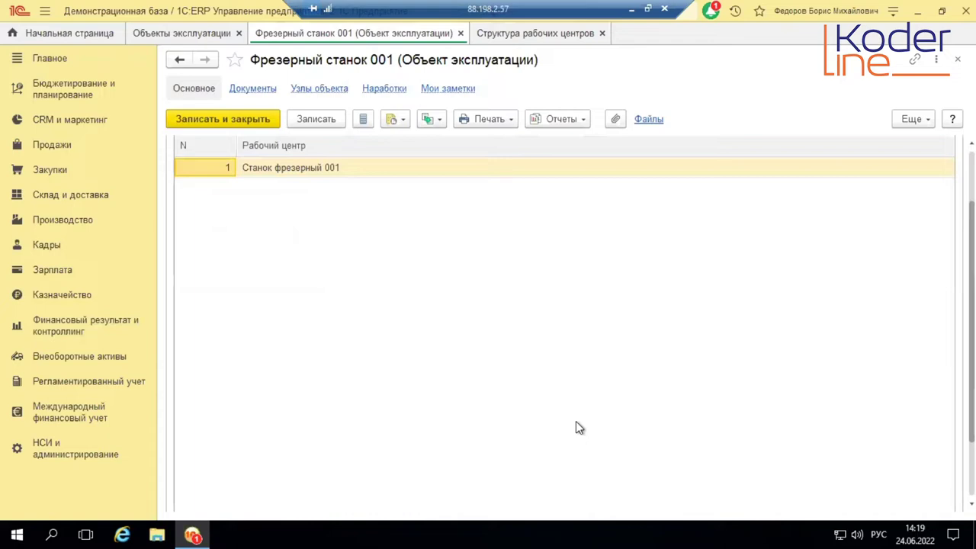
scroll(742, 281, up, 2)
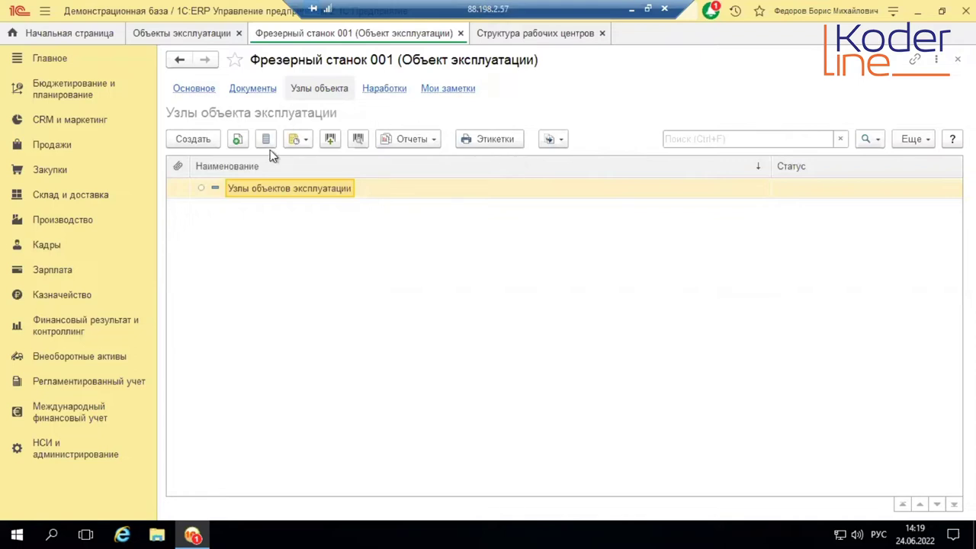
Step: Examine a new unit form for Фрезерный станок 001, try to view its Перемещения without saving, and close the form
click(202, 139)
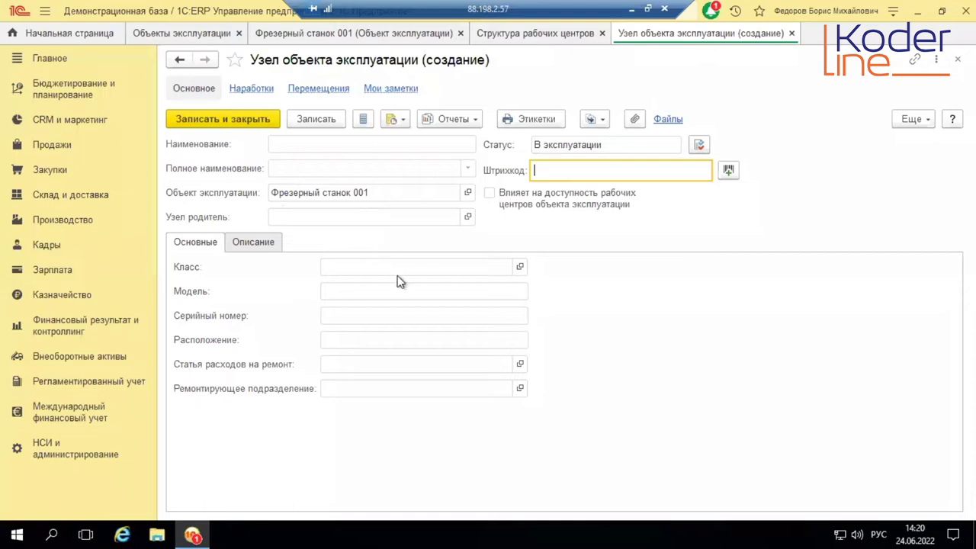
click(374, 268)
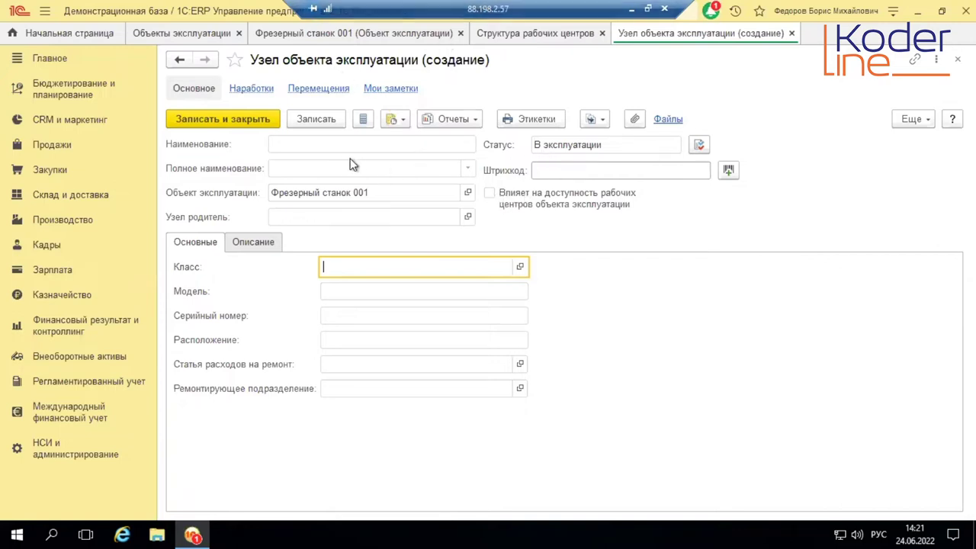
click(319, 90)
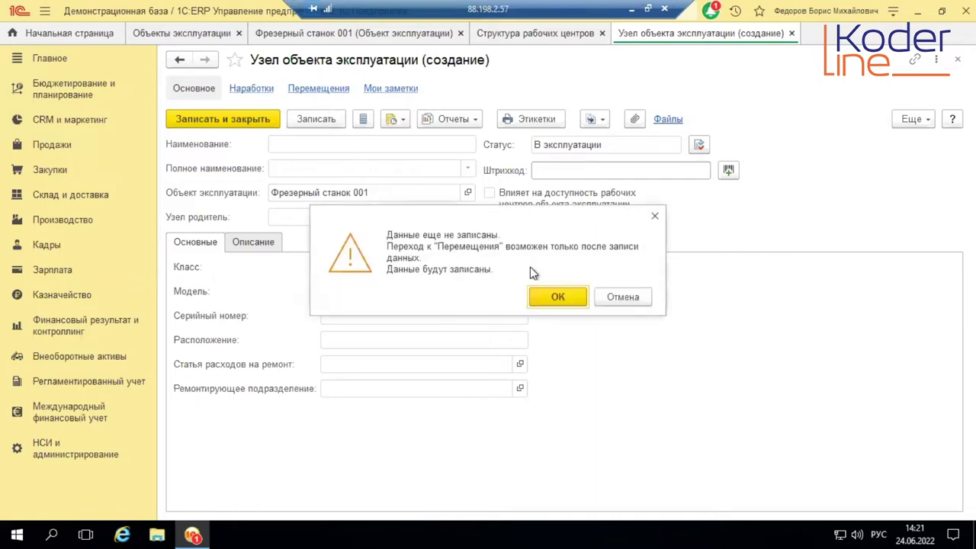
click(621, 296)
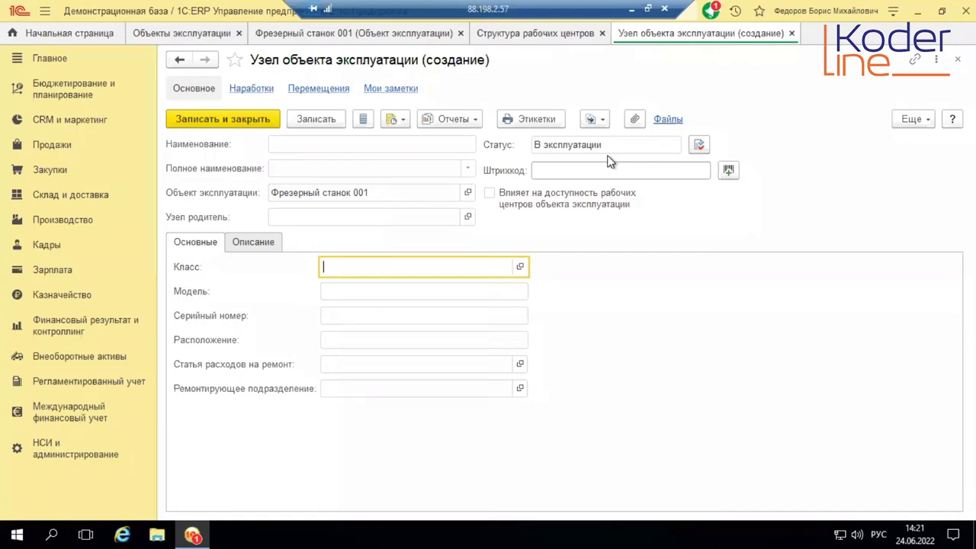
click(792, 34)
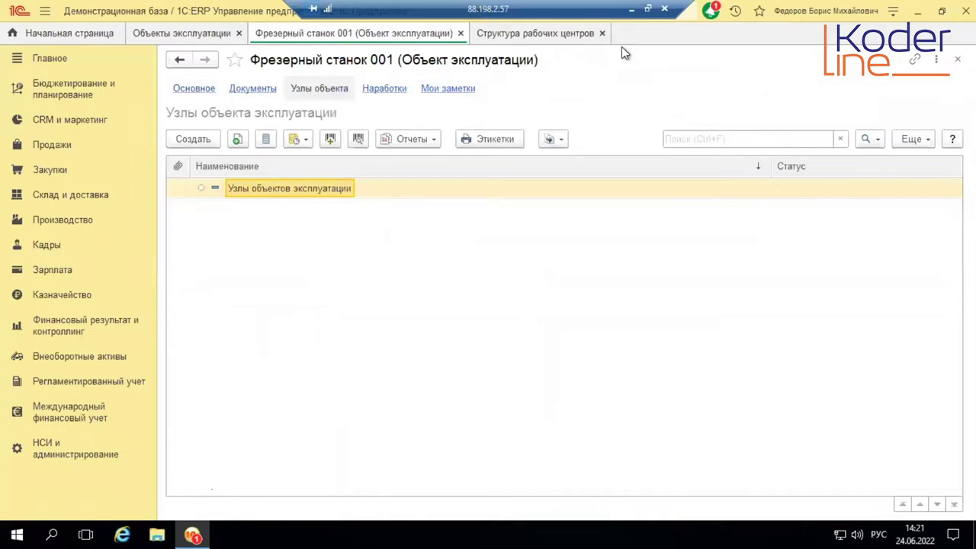
Step: Close the work centre structure, the machine card and the operation objects list, and open the Внеоборотные активы section
click(602, 33)
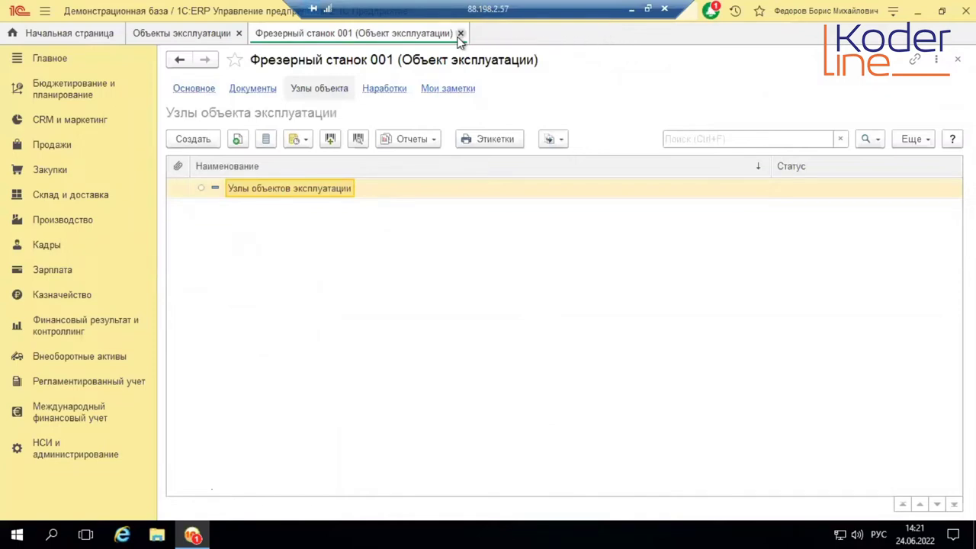
click(461, 34)
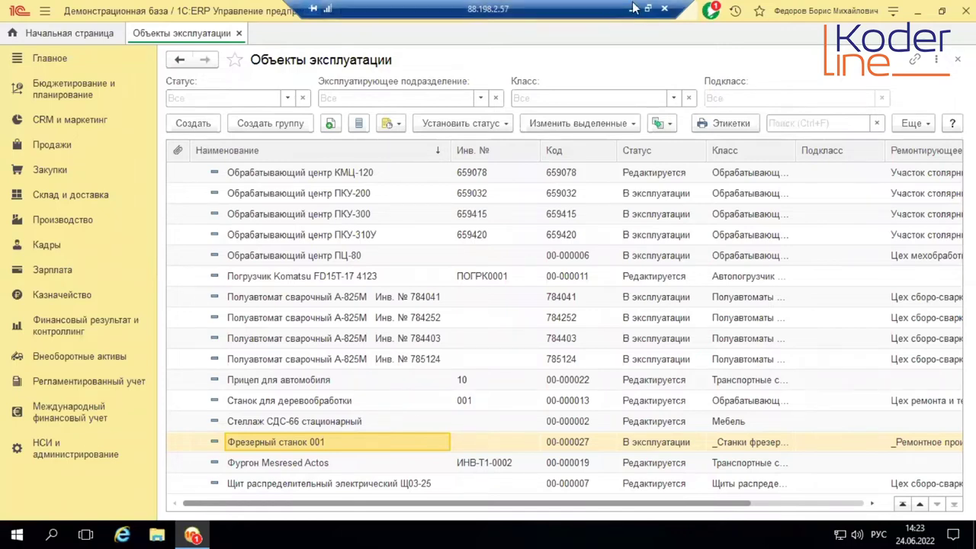
click(238, 34)
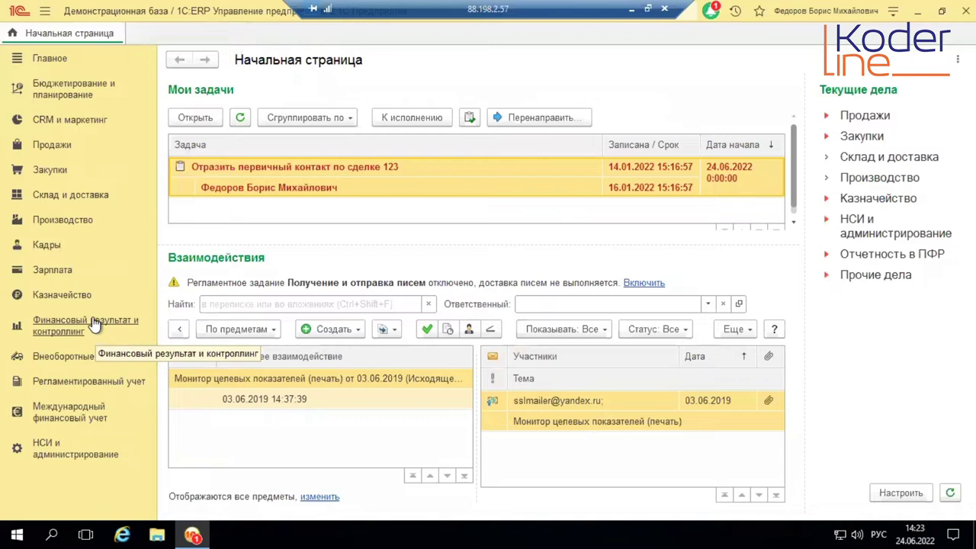
click(80, 355)
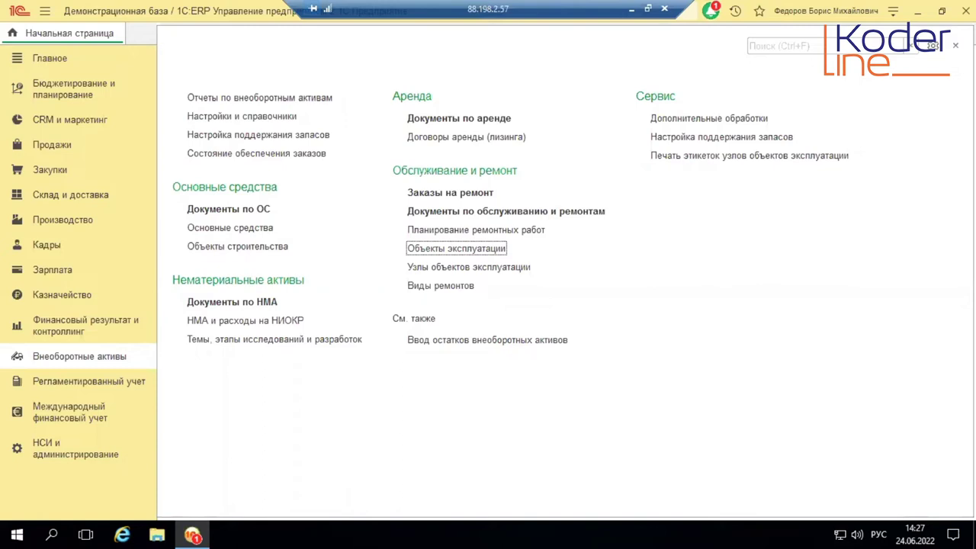
Step: Open the maintenance and repair documents journal and create a new Регистрация дефекта document
click(486, 213)
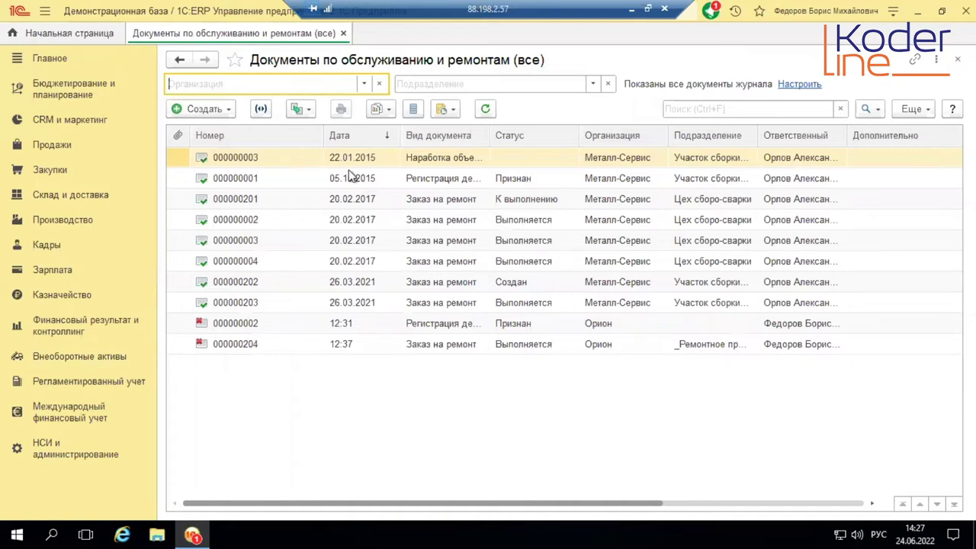
click(231, 111)
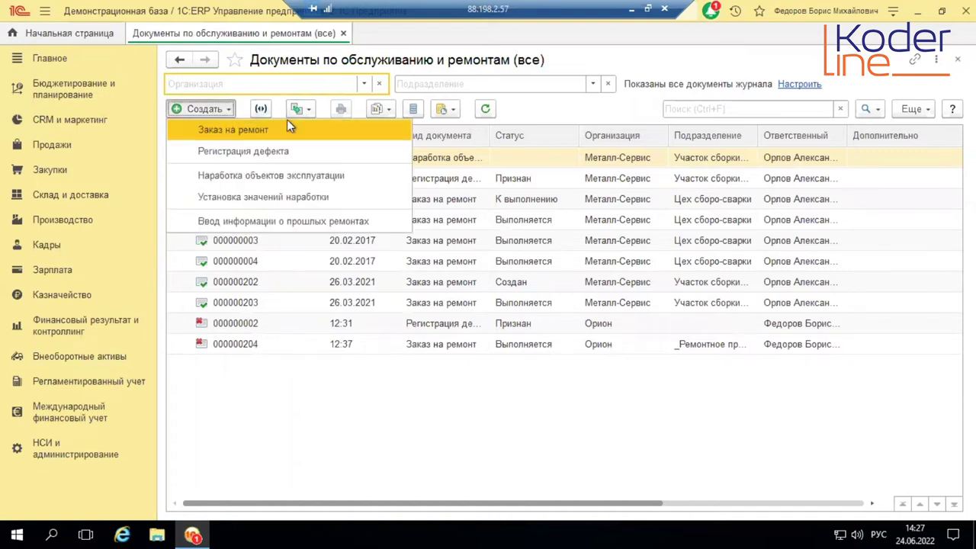
click(290, 146)
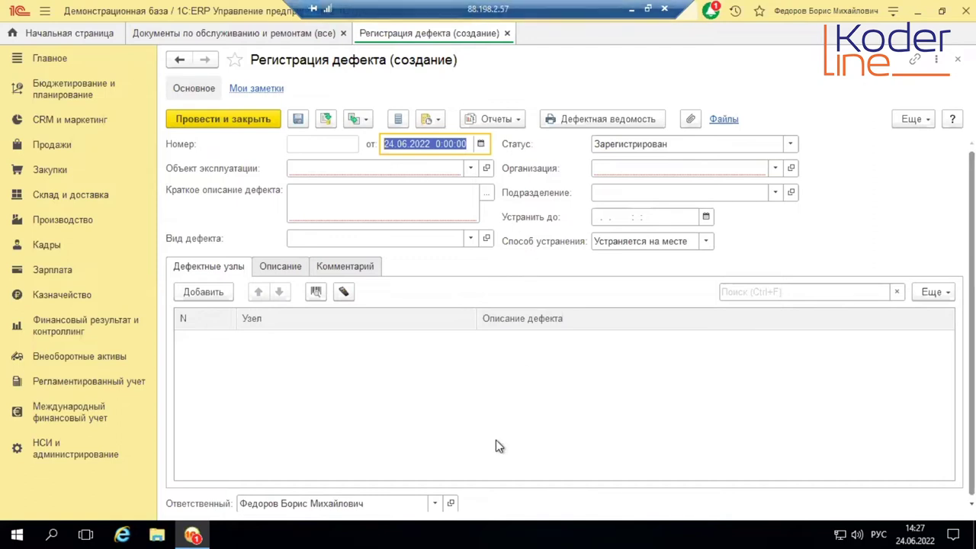
Step: Set the defect's Объект эксплуатации to Фрезерный станок 001 and its short description to «Потекло масло»
click(470, 168)
click(401, 189)
click(319, 216)
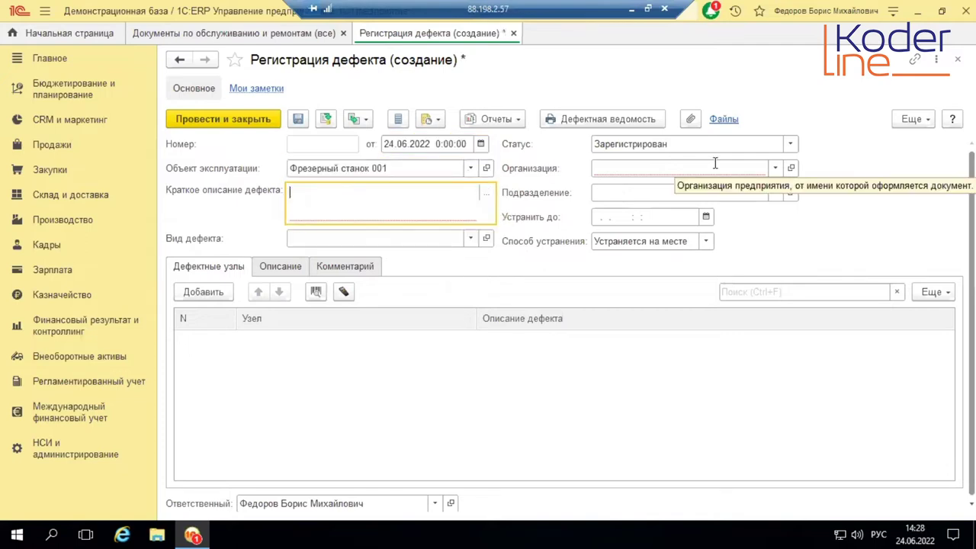
text(Потекло масло)
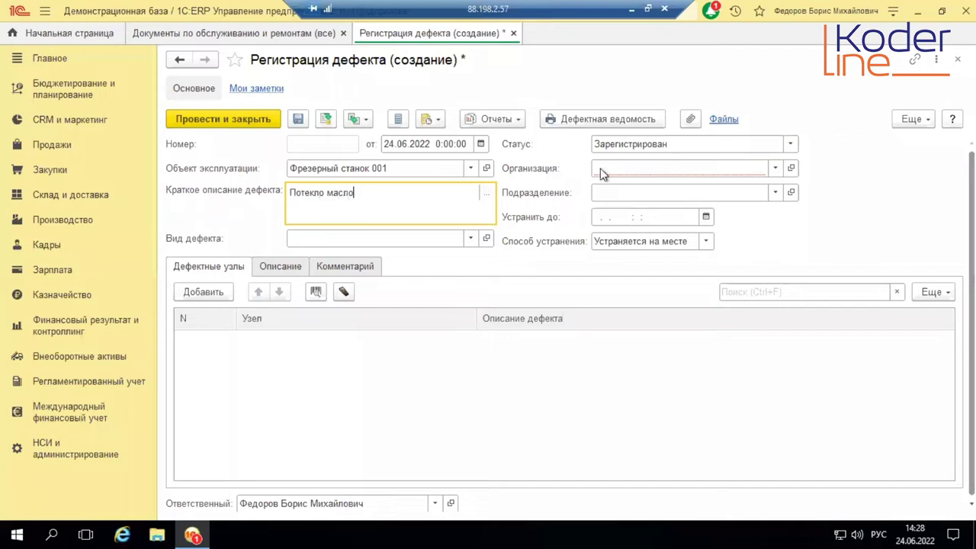
Step: Set the defect's organization to Орион, elimination deadline to 30.06.2022 and department to _Цех 41
click(665, 167)
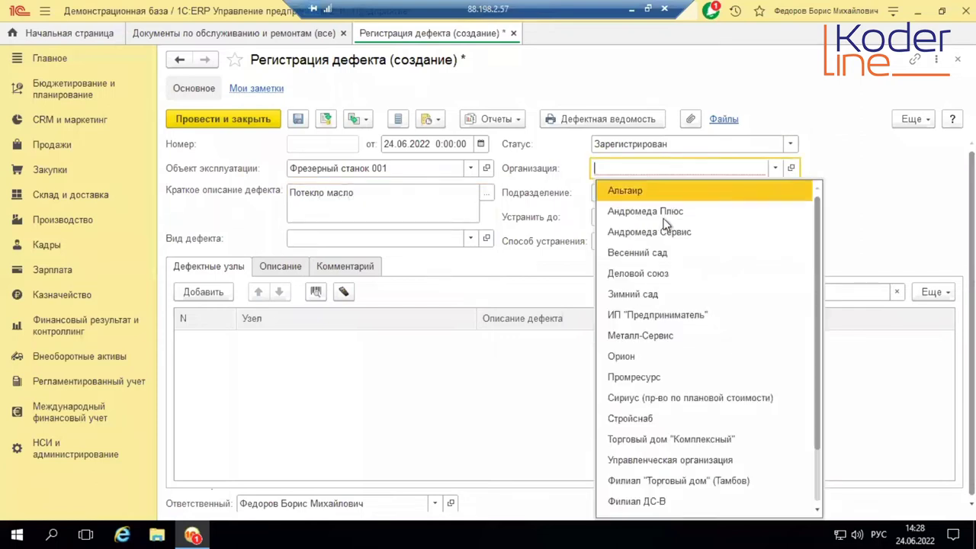
click(646, 359)
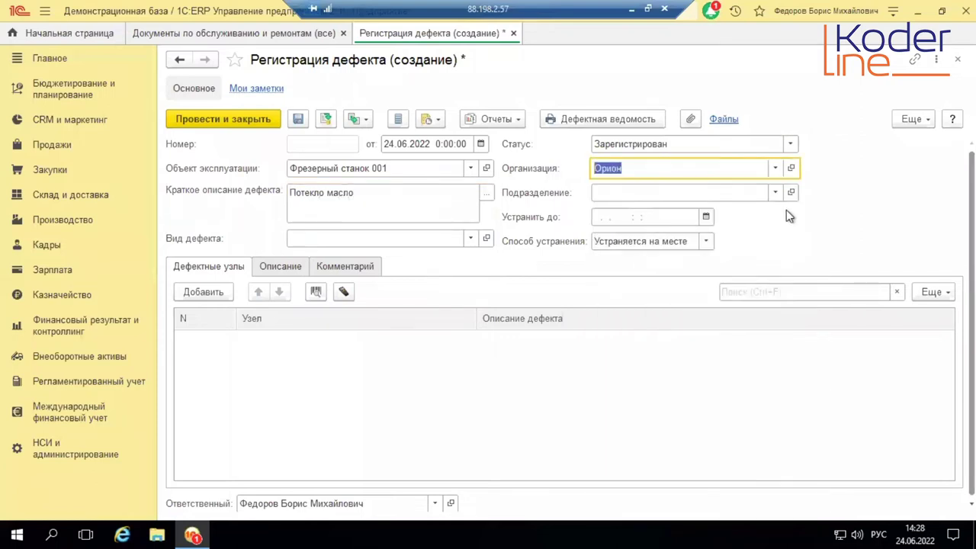
click(706, 217)
click(770, 380)
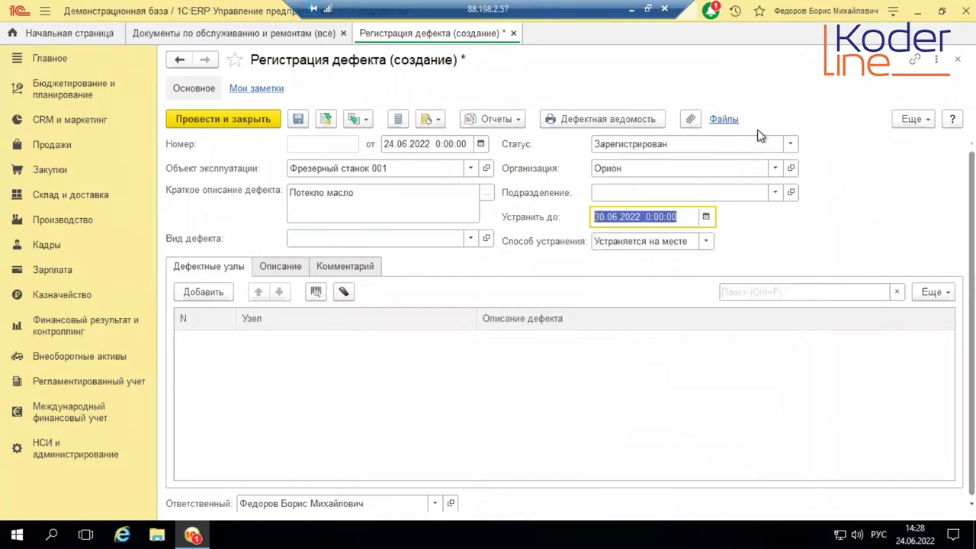
click(774, 193)
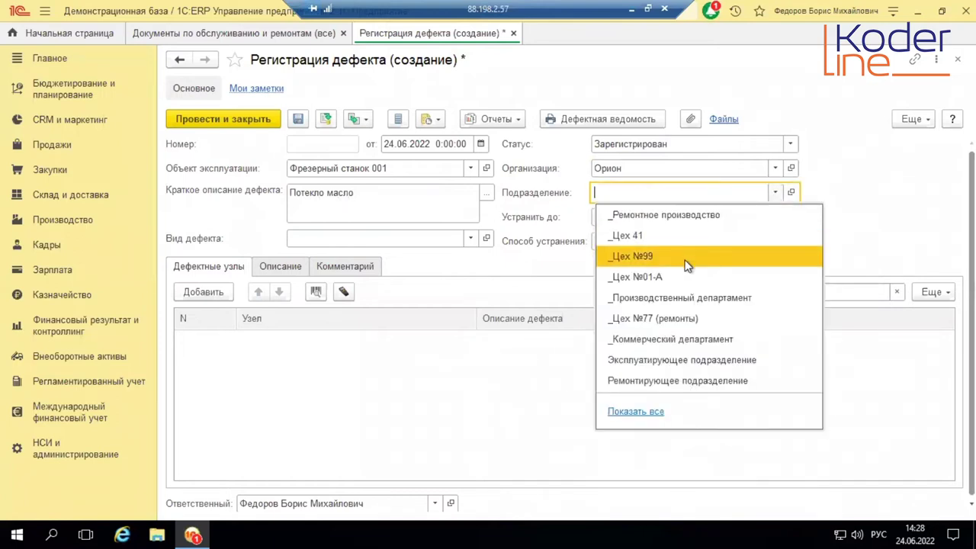
click(658, 235)
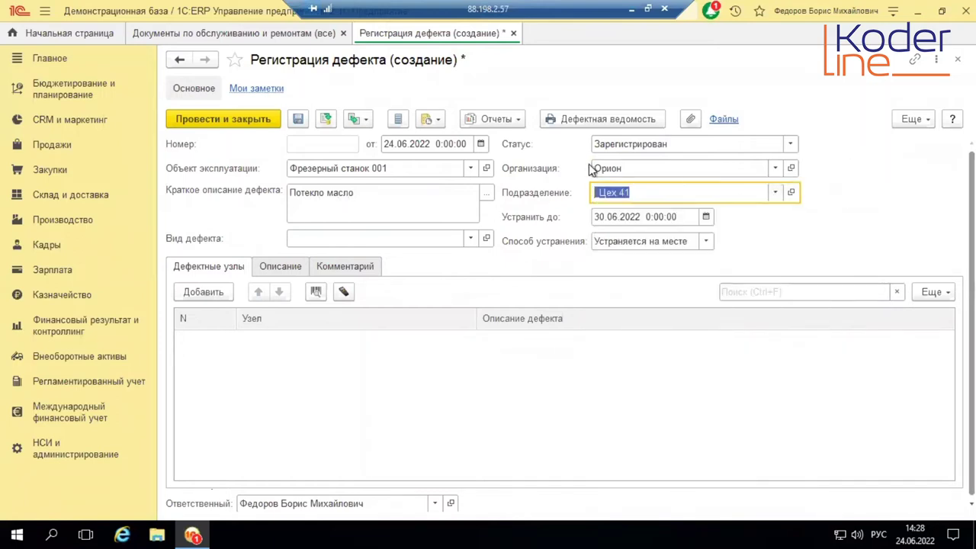
Step: Review the full list of Виды дефектов and close it without choosing one
click(470, 237)
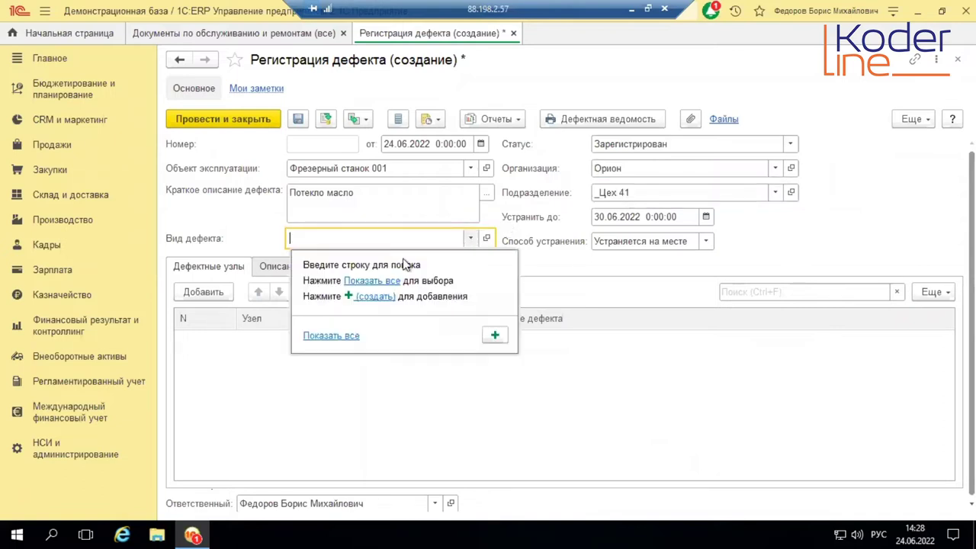
click(391, 279)
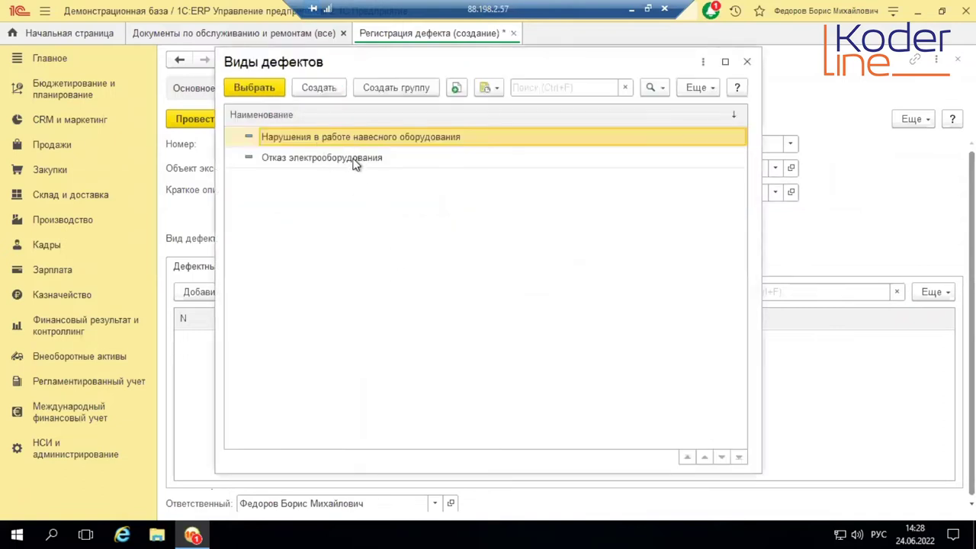
click(746, 61)
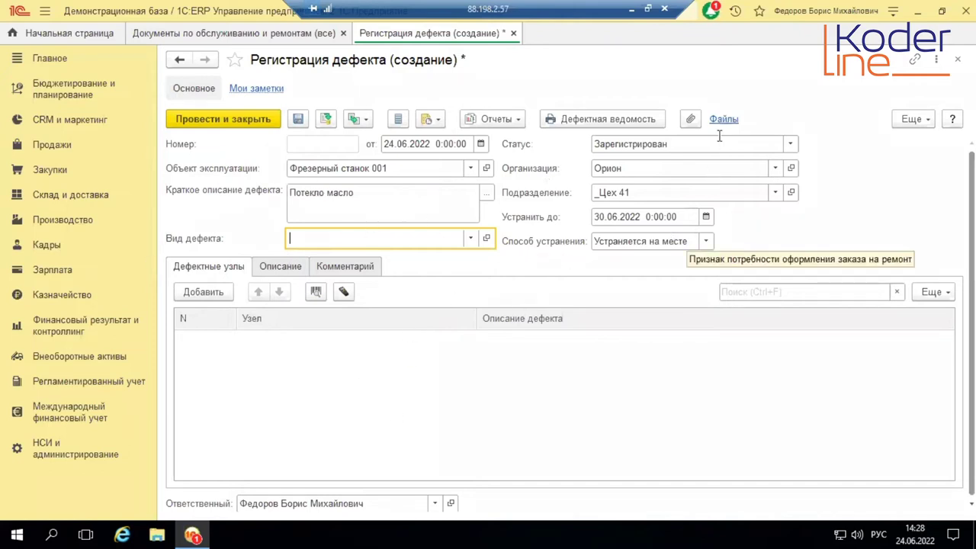
Step: Review the available statuses, keep Зарегистрирован and post the defect registration
click(791, 144)
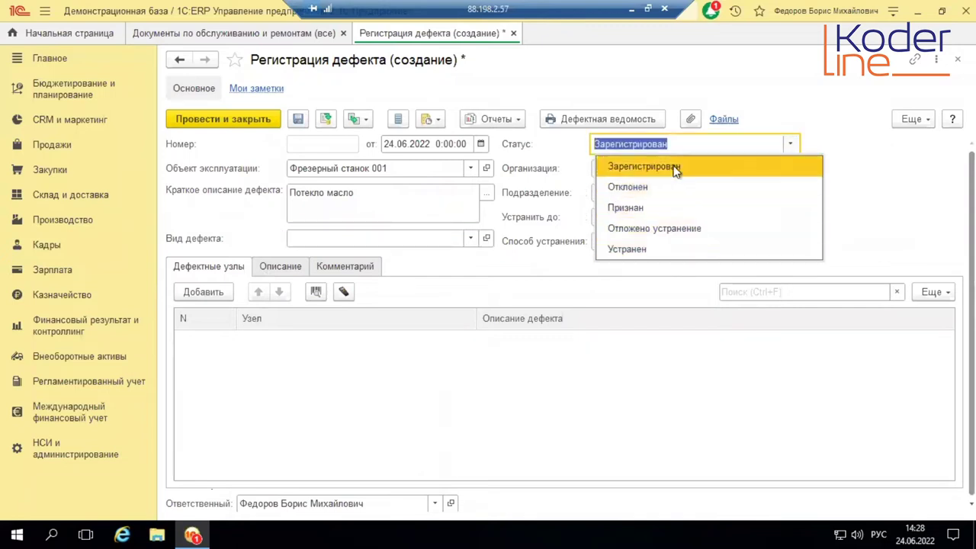
click(396, 71)
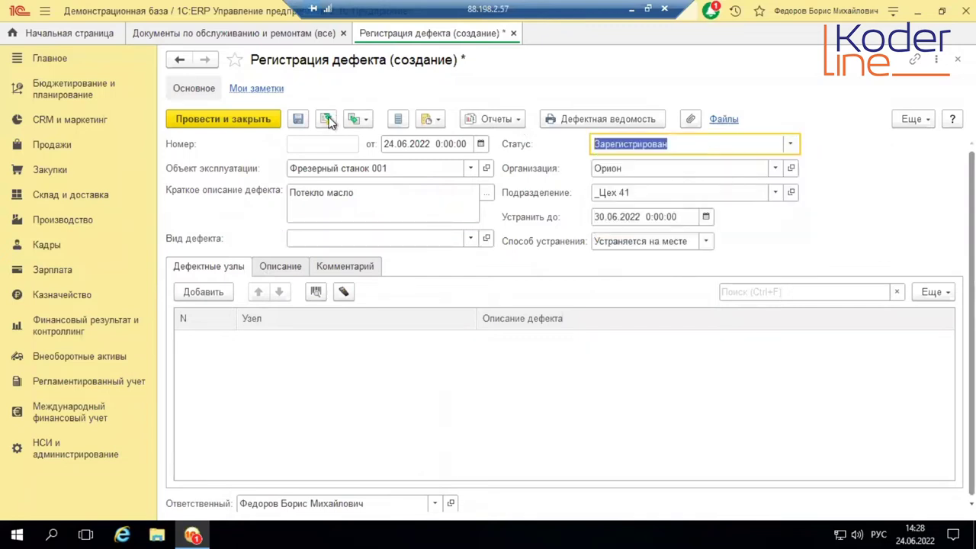
click(326, 119)
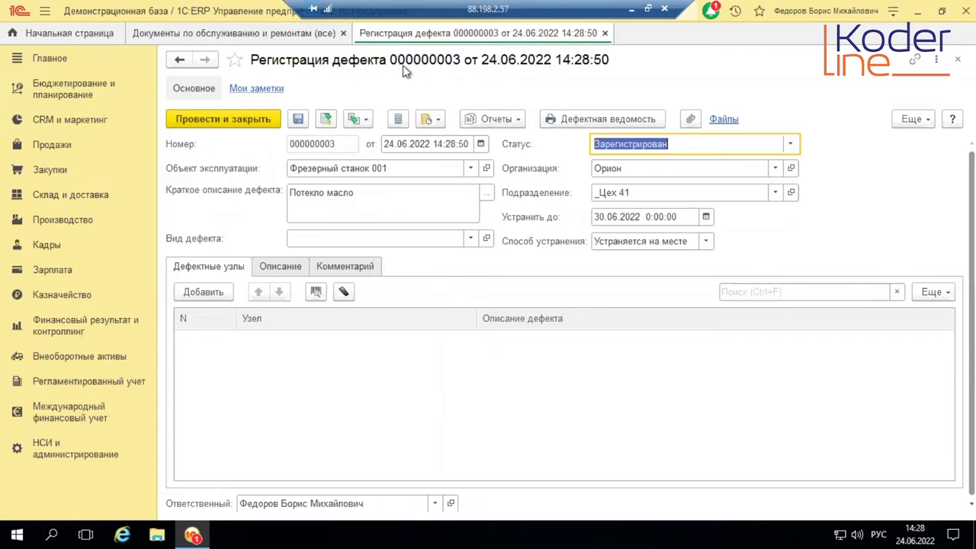
Step: Try the status Отложено устранение, set the defect's status to Признан instead, and post the document
click(790, 145)
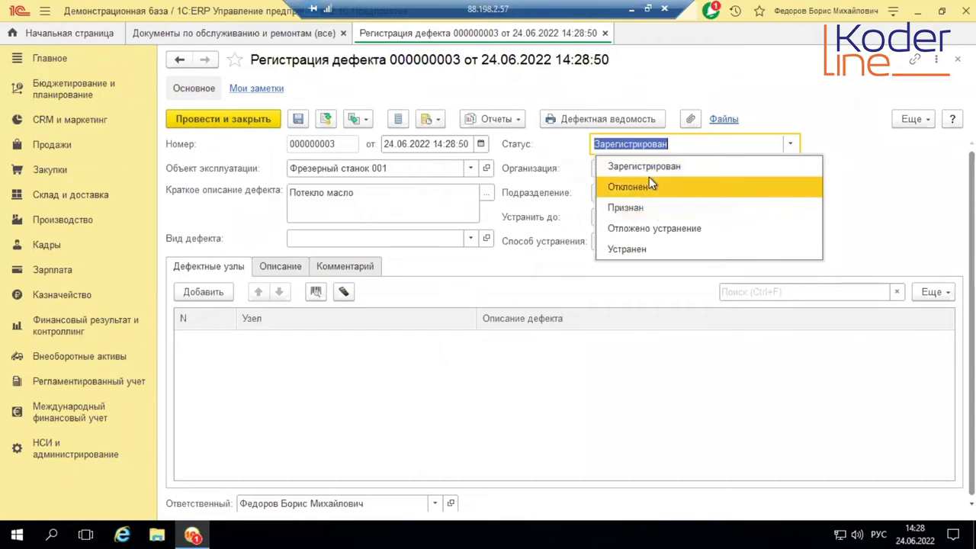
click(642, 228)
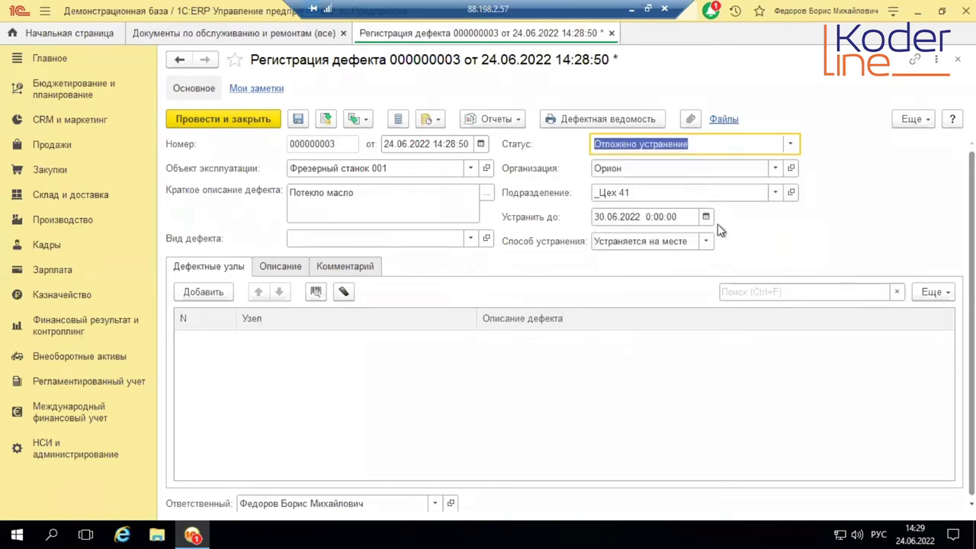
click(790, 143)
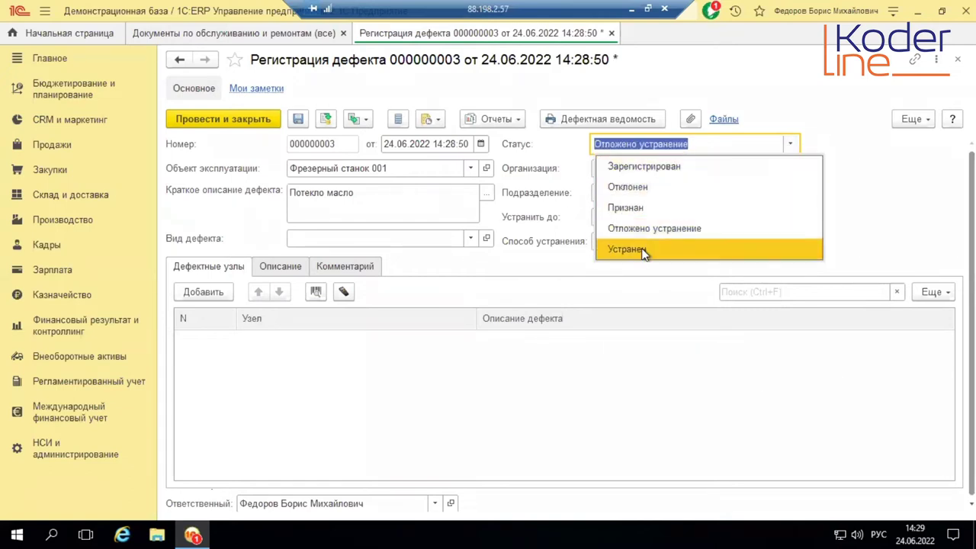
click(624, 208)
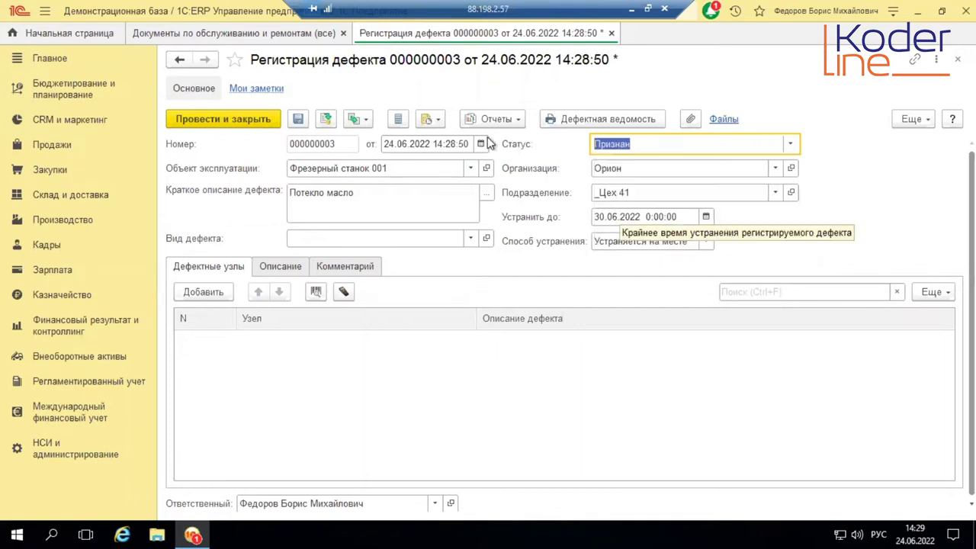
click(326, 120)
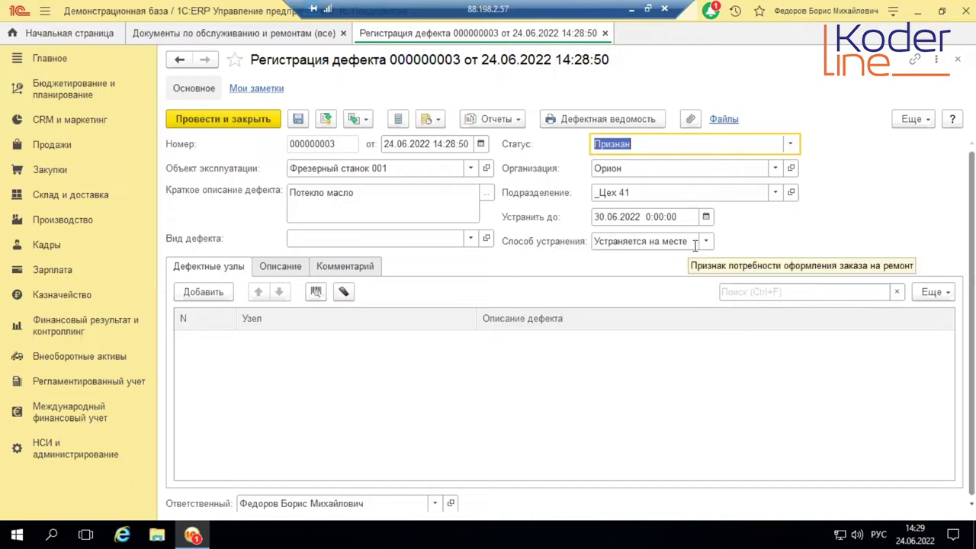
Step: Review the Способ устранения options, keep Устраняется на месте and post the defect registration again
click(707, 241)
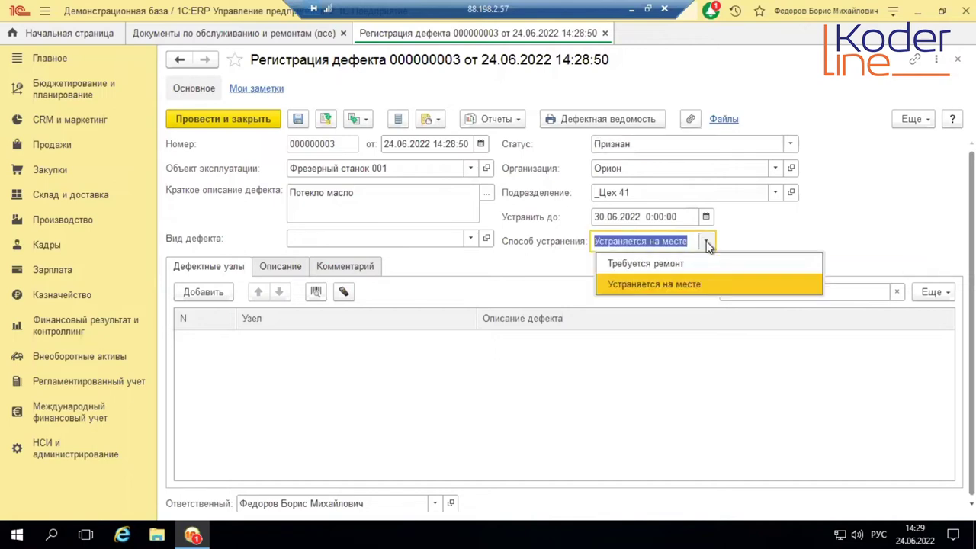
click(693, 284)
click(324, 119)
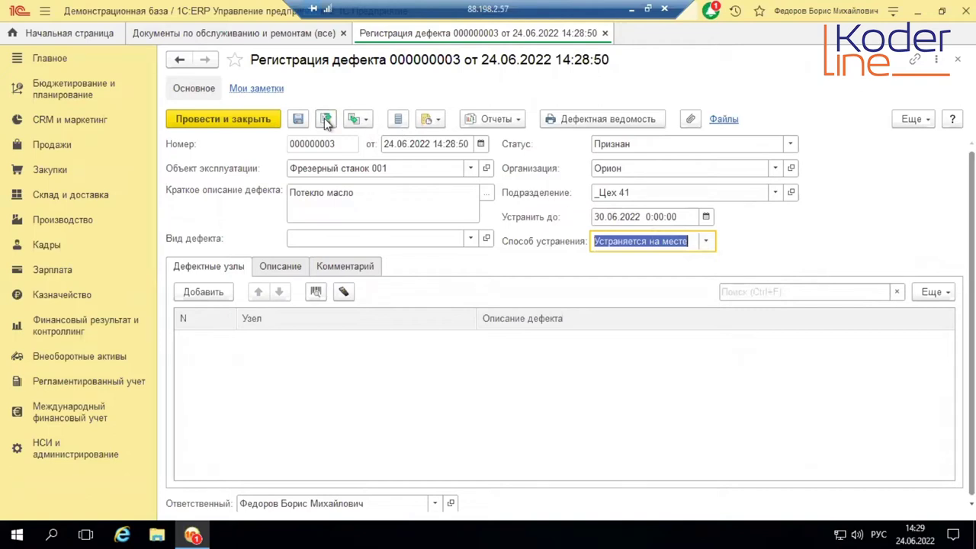
Step: Create a Внутреннее потребление товаров document based on the defect registration and add an empty goods line
click(358, 118)
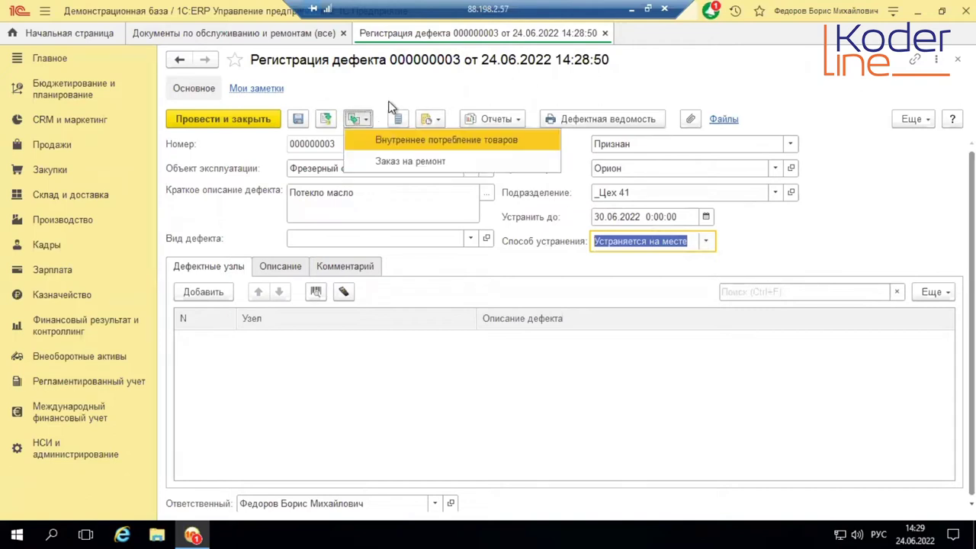
click(417, 140)
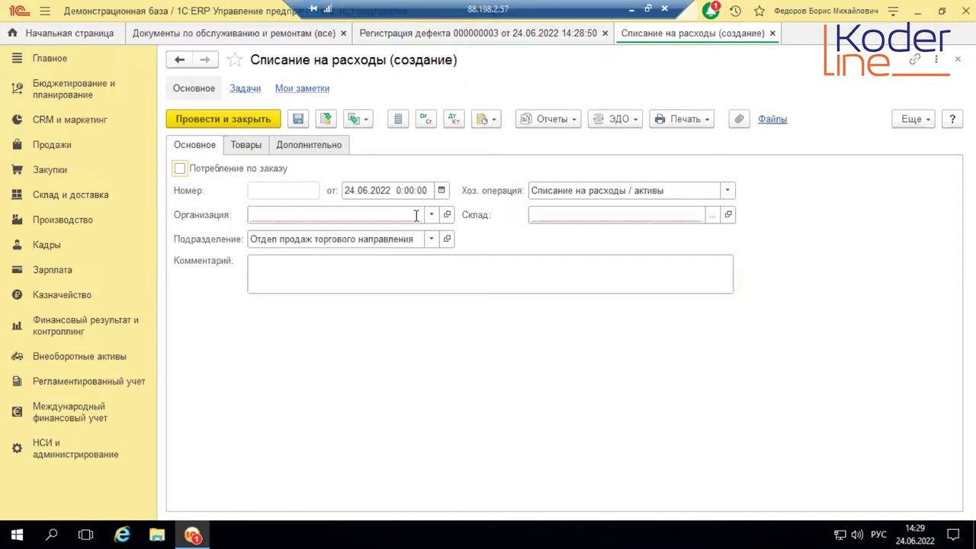
click(246, 145)
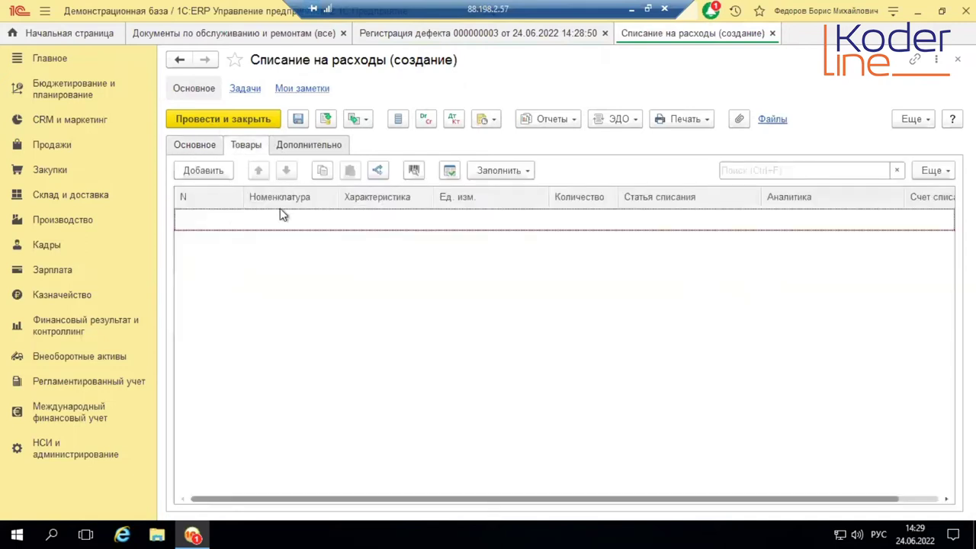
click(208, 172)
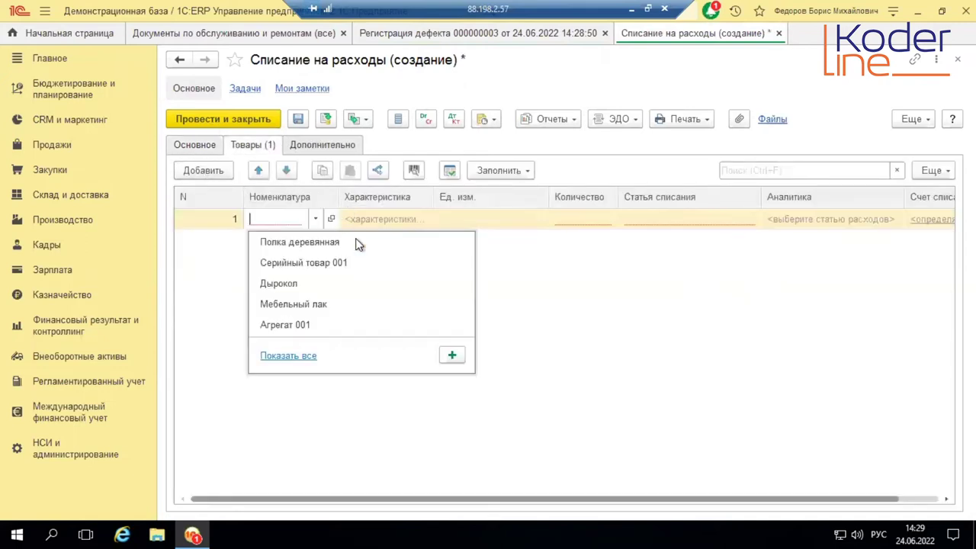
click(633, 351)
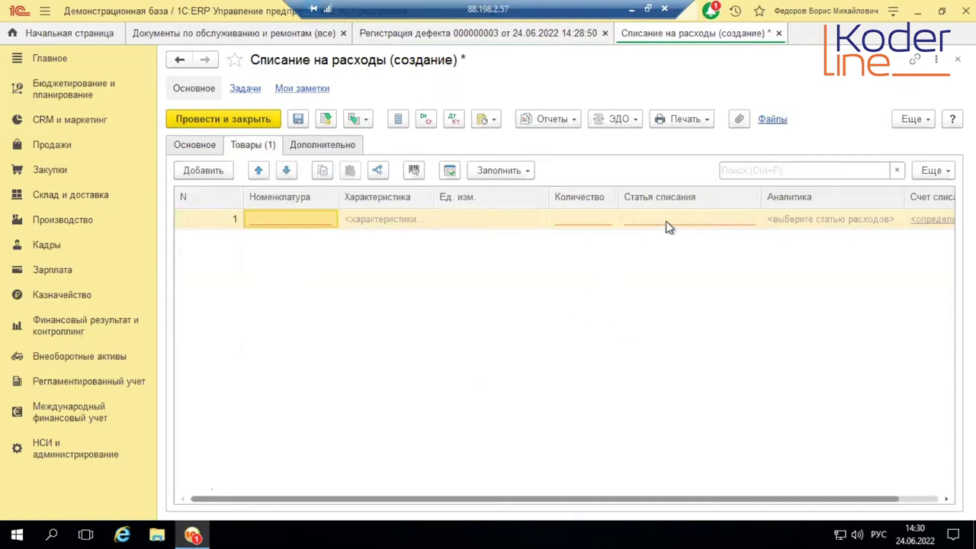
Step: Set the goods line's Статья списания to the expense item -Расходы на ремонт
click(706, 219)
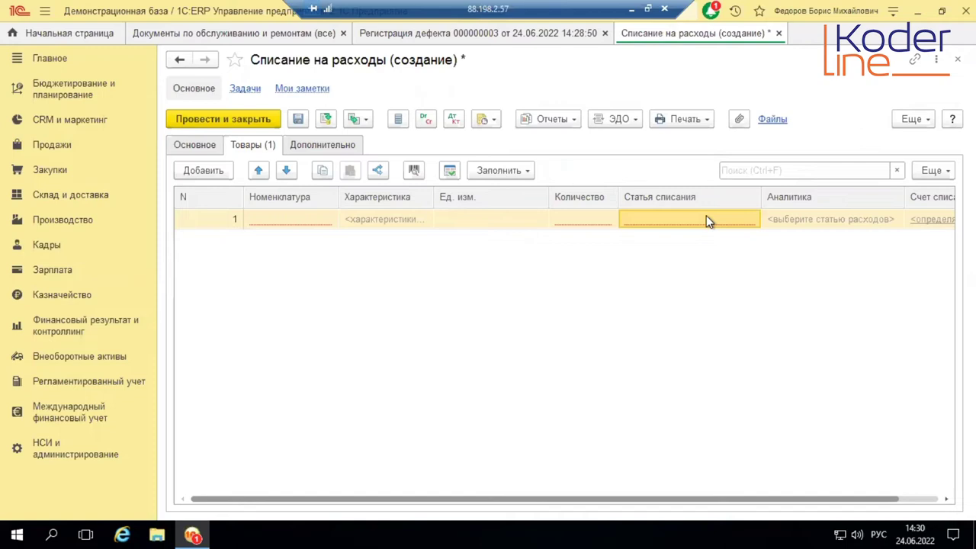
click(706, 219)
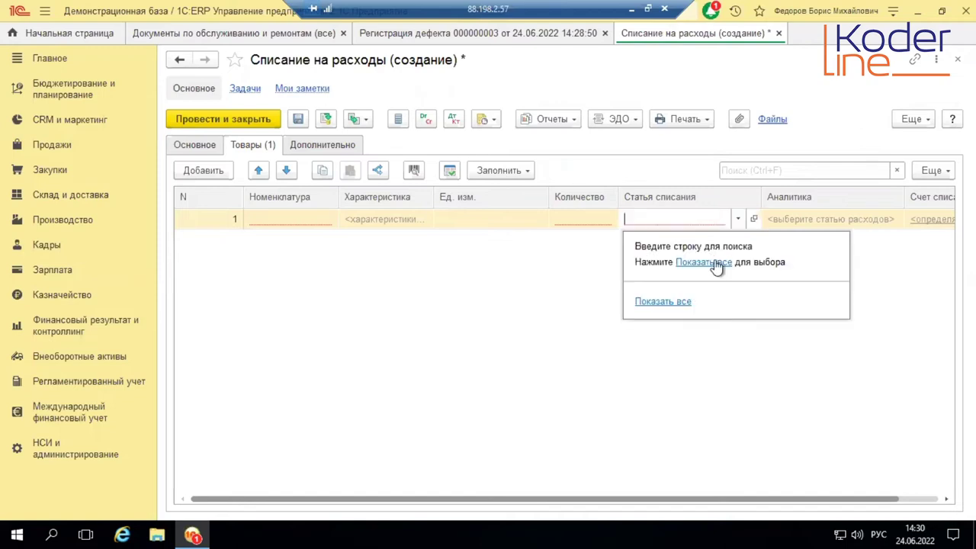
click(715, 259)
scroll(415, 336, down, 5)
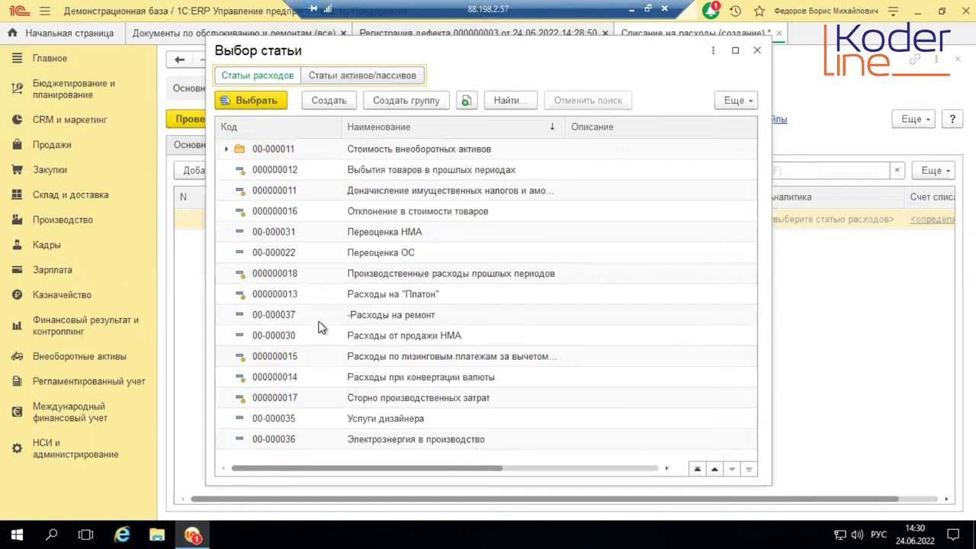
double_click(392, 308)
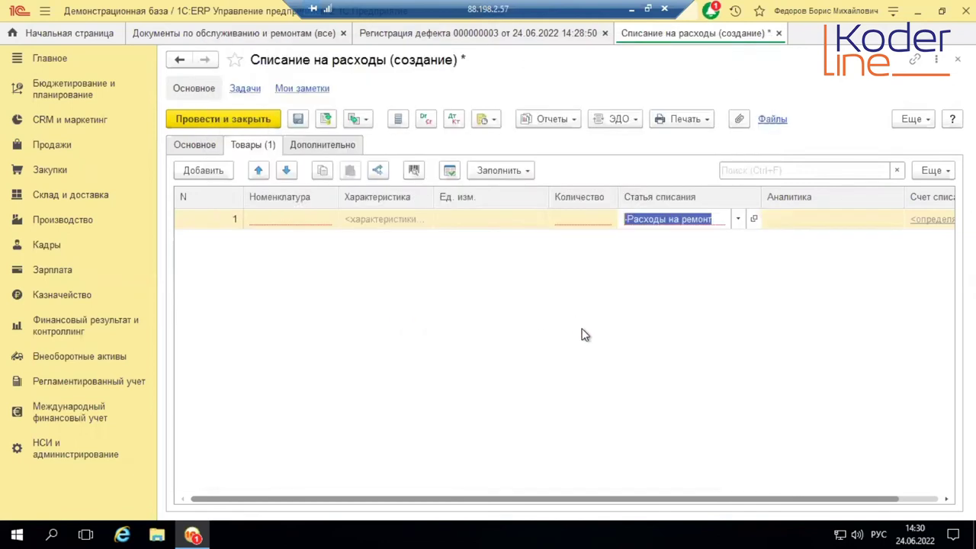
Step: Examine the Аналитика choice for the goods line without selecting a value
click(869, 219)
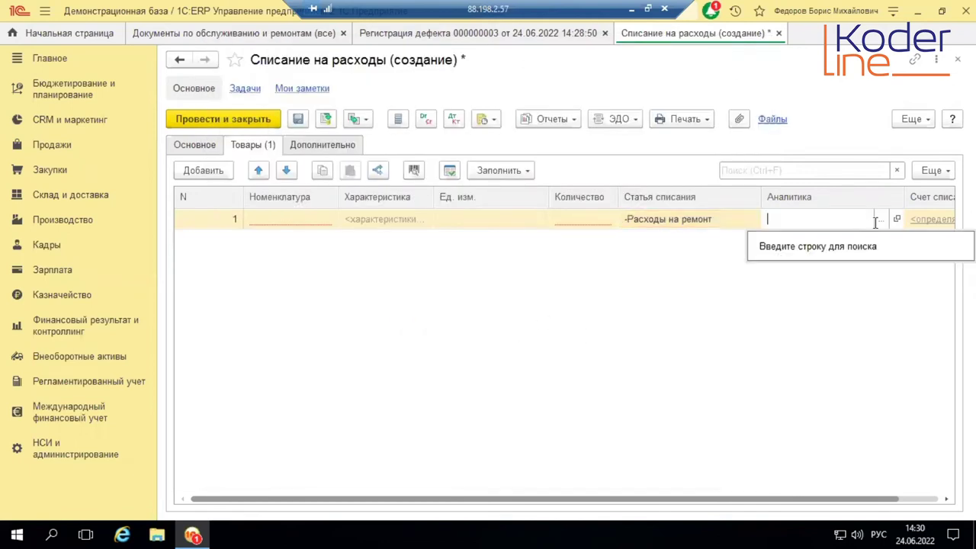
click(881, 220)
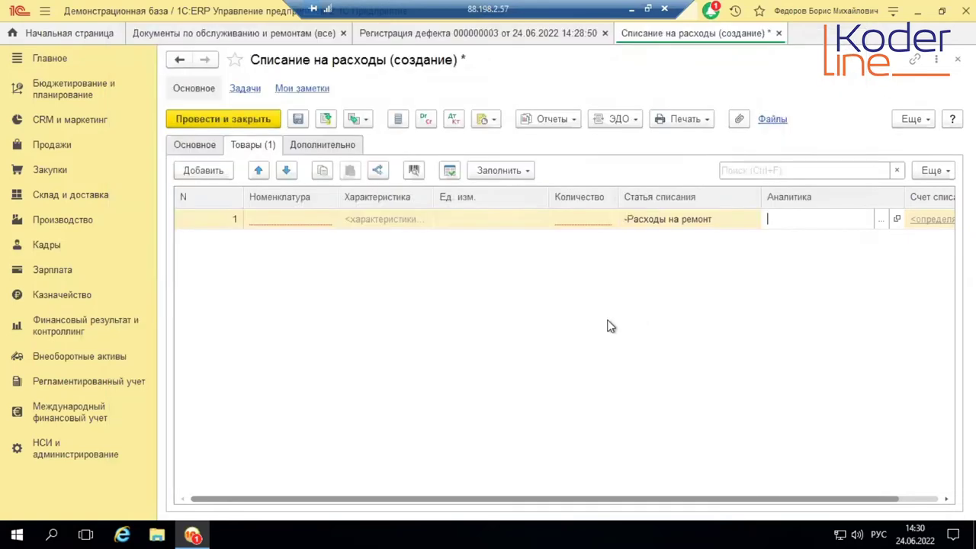
click(853, 43)
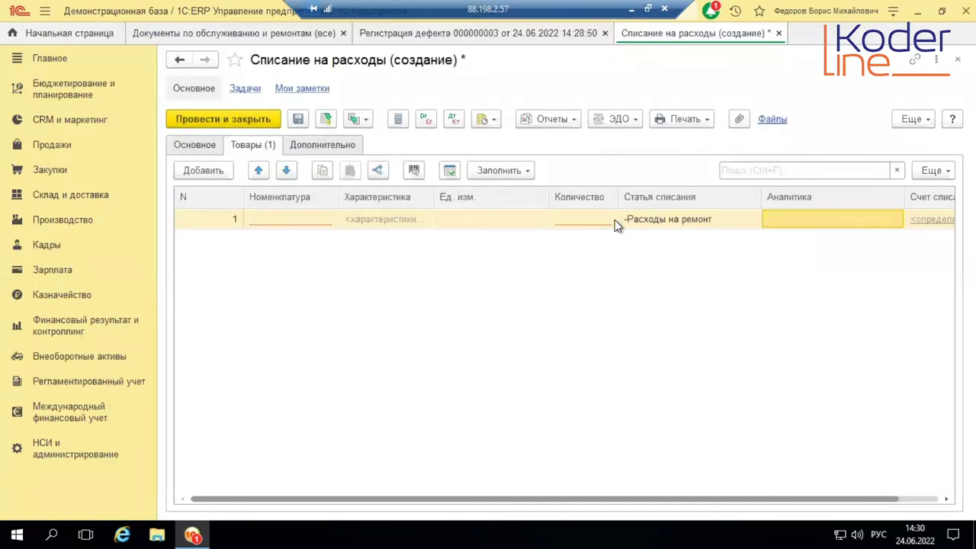
Step: Compare the draft Списание на расходы with the defect registration and close the draft without saving its changes
click(449, 36)
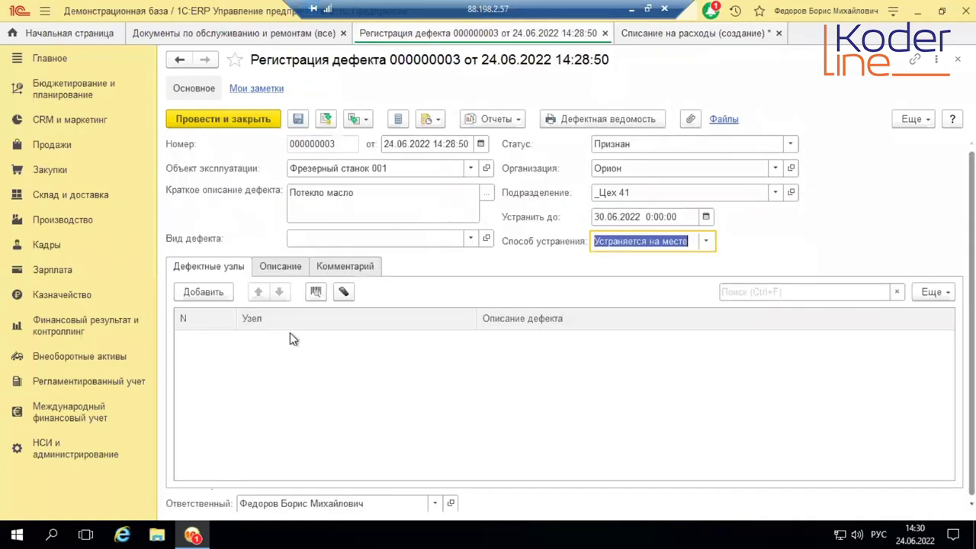
click(691, 34)
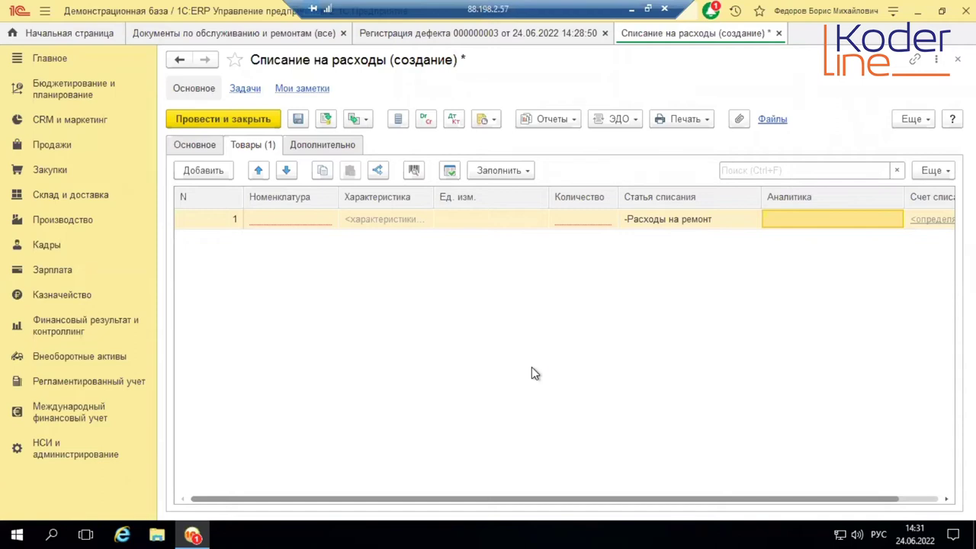
click(778, 33)
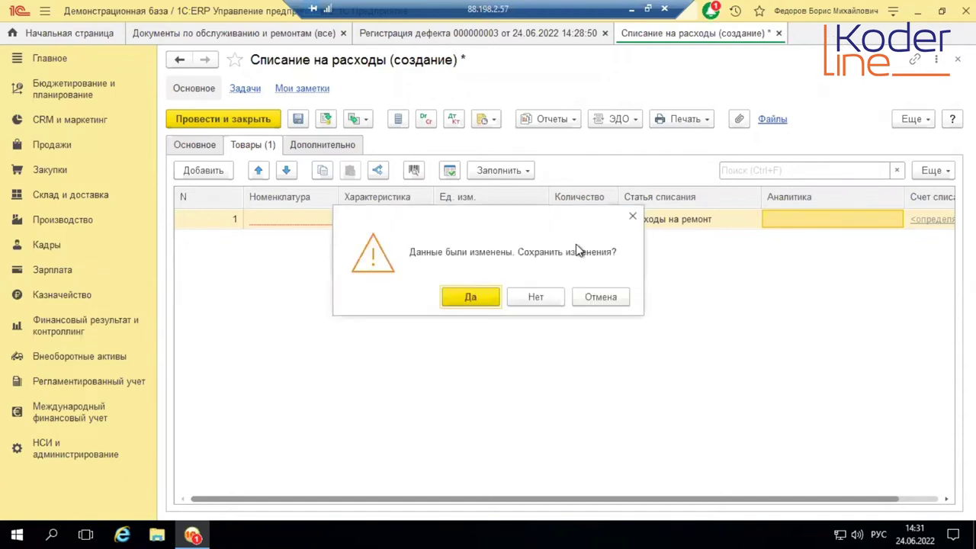
click(533, 297)
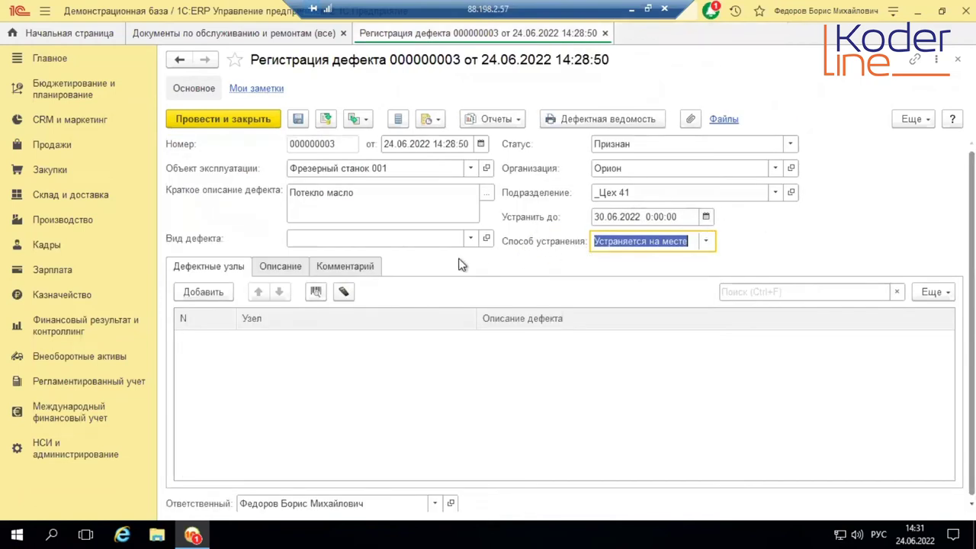
Step: Change the defect registration's Способ устранения to Требуется ремонт and post the document
click(705, 242)
click(638, 257)
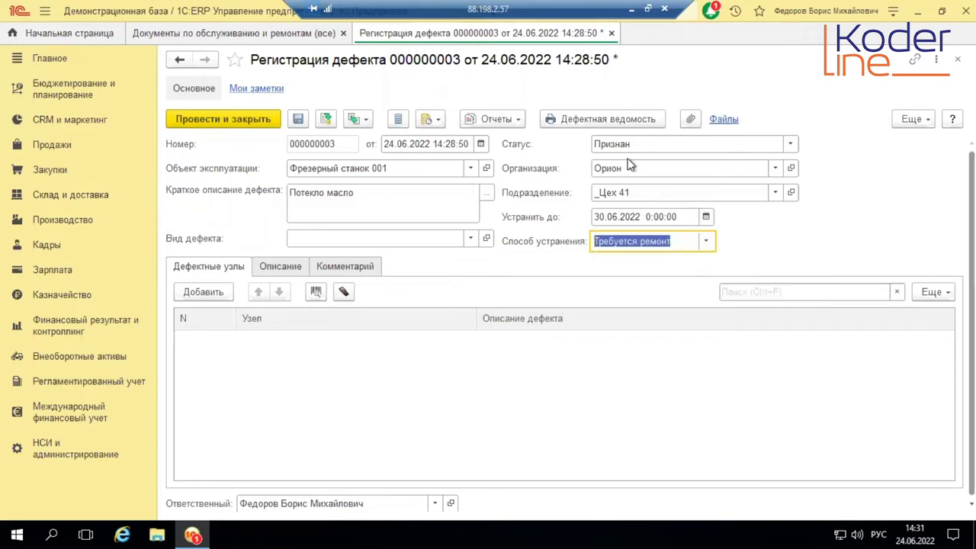
key(Tab)
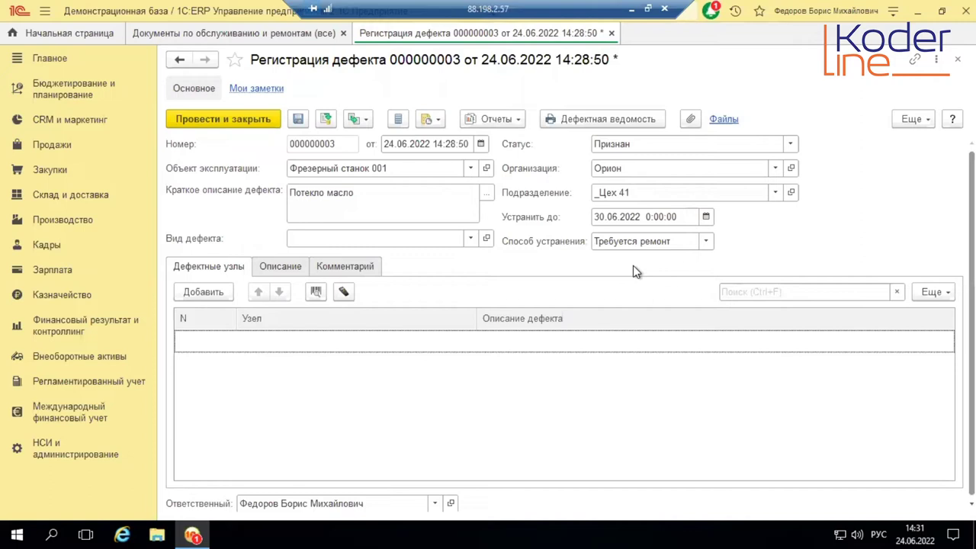
click(324, 119)
Step: Create a Заказ на ремонт based on the defect registration and add the repair type Замена масла
click(360, 119)
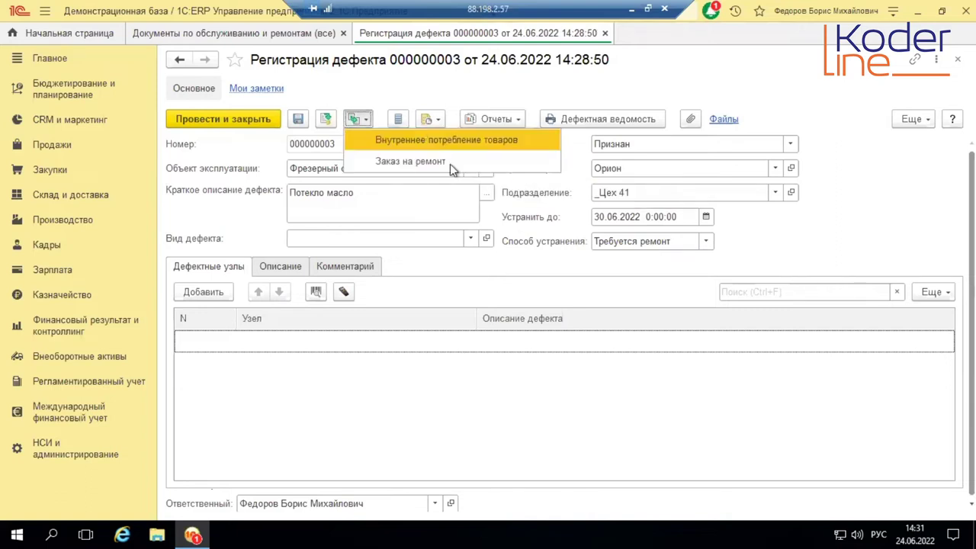
click(435, 161)
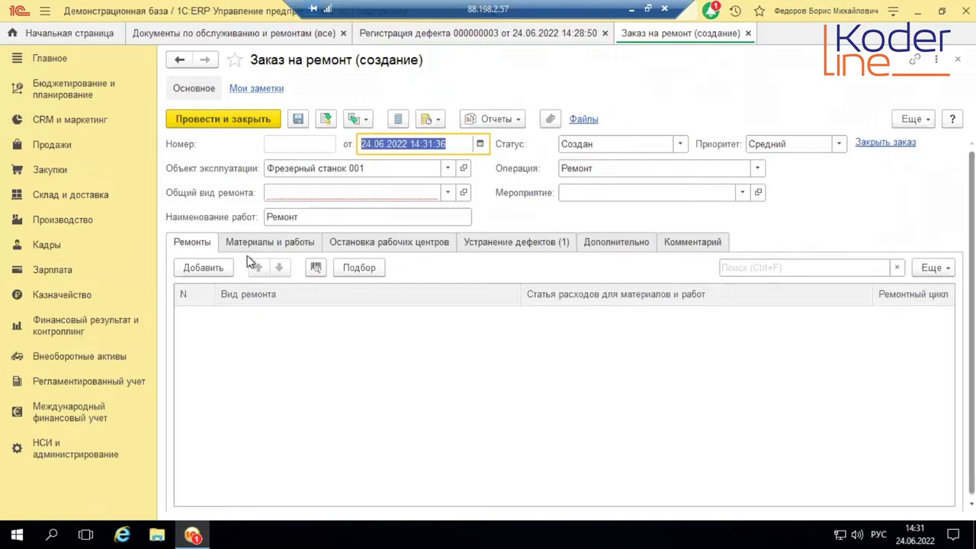
click(204, 267)
click(320, 326)
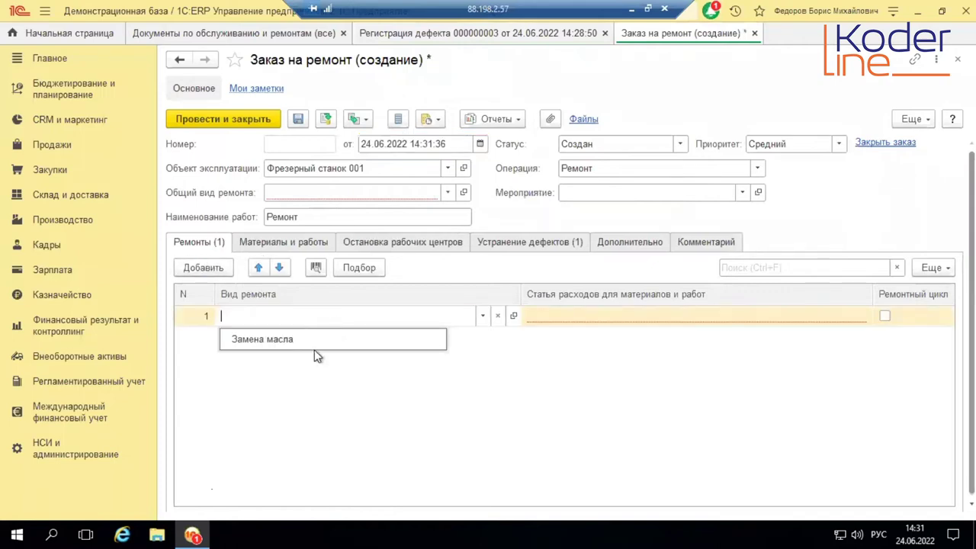
click(270, 337)
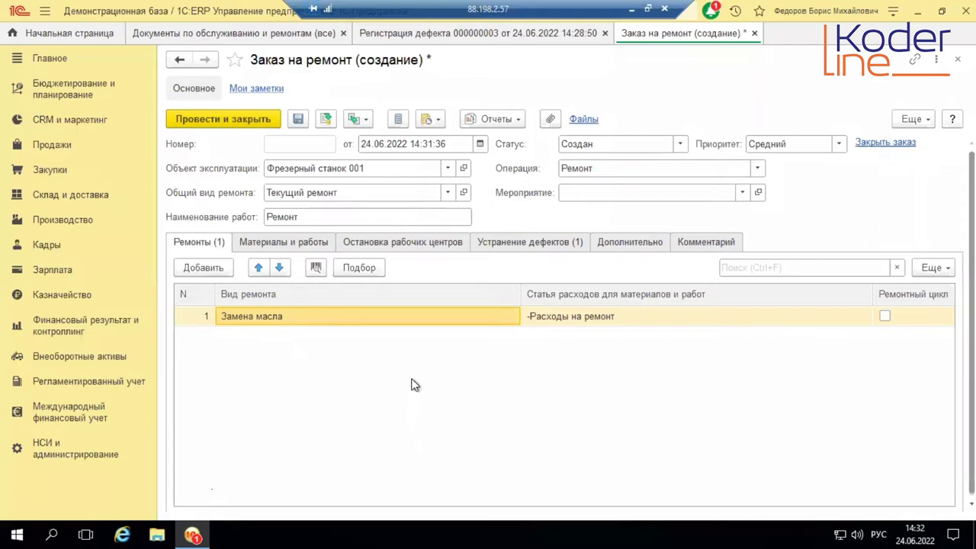
Step: Fill the repair order's materials and works by repair types, transferring 1 litre of Масло смазочное into the document
click(284, 242)
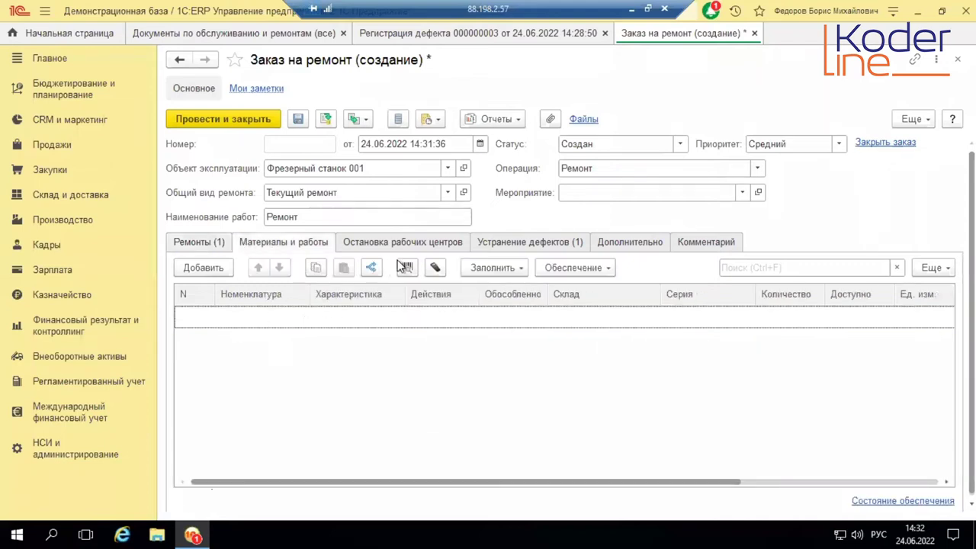
click(523, 267)
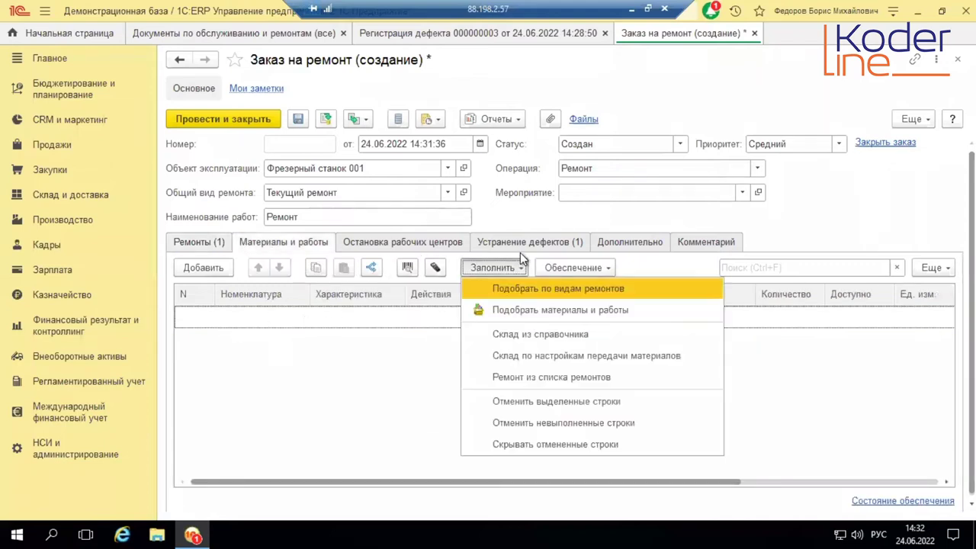
click(543, 290)
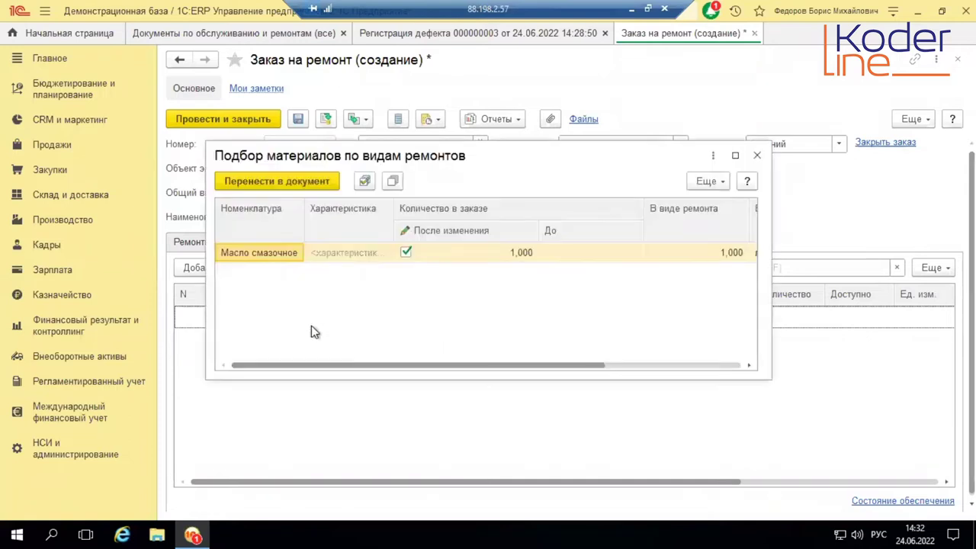
click(304, 187)
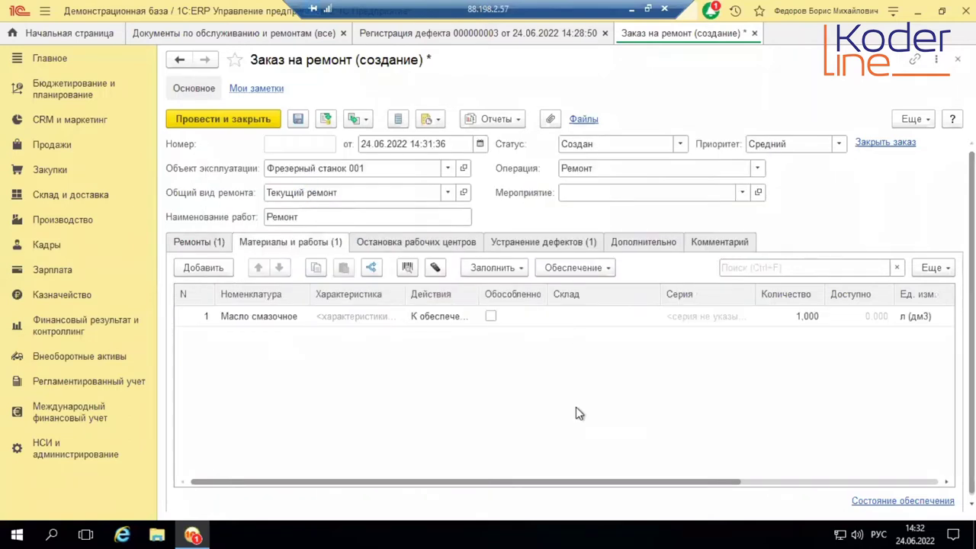
Step: Allocate the full 1 litre of Масло смазочное to the warehouse Склад отдела снабжения М1
double_click(592, 315)
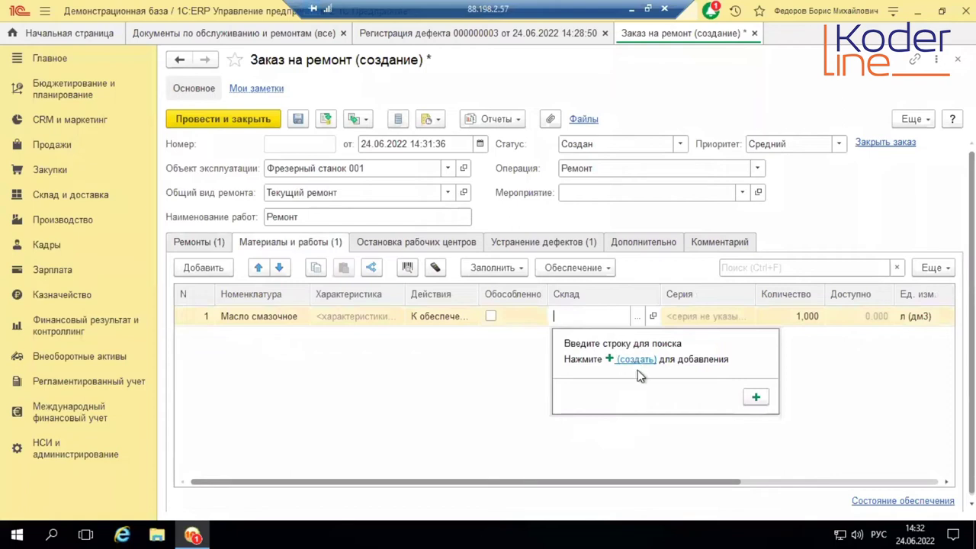
click(639, 315)
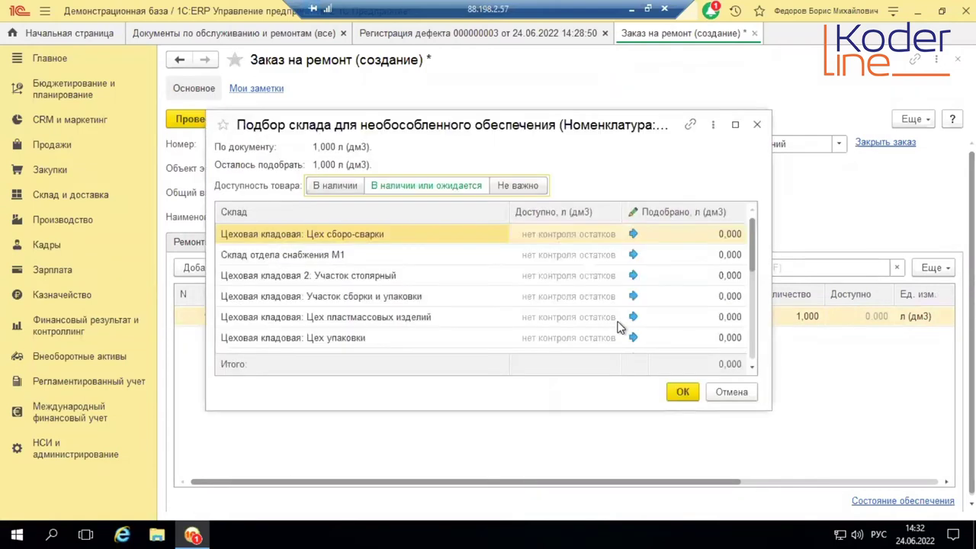
click(633, 254)
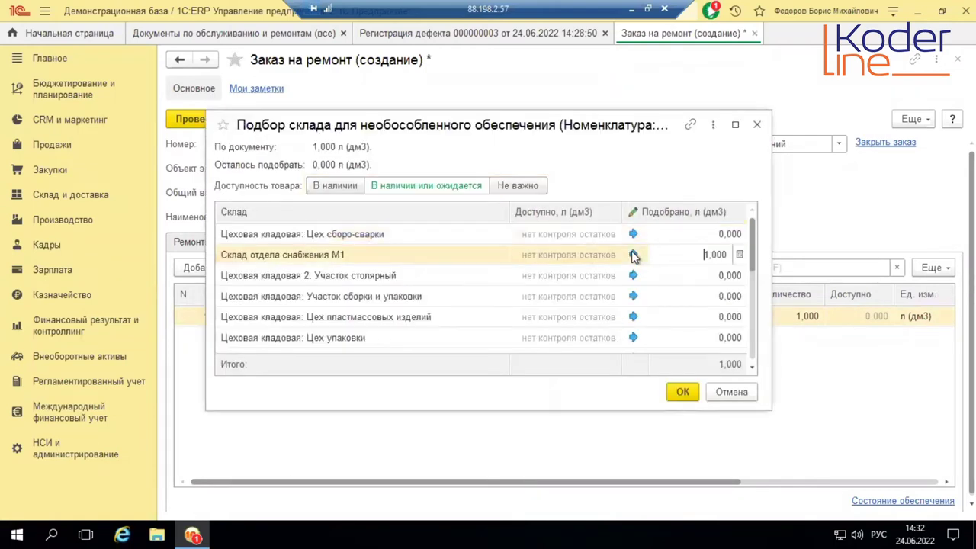
click(682, 392)
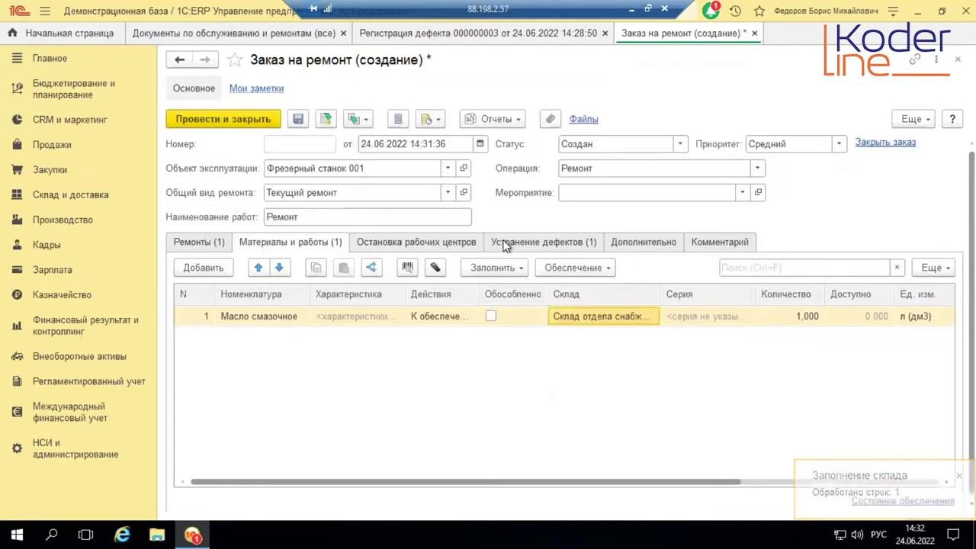
Step: Fill the work centre stoppages from the repairs and set the stoppage end for Станок фрезерный 001 to 27.06.2022
click(533, 242)
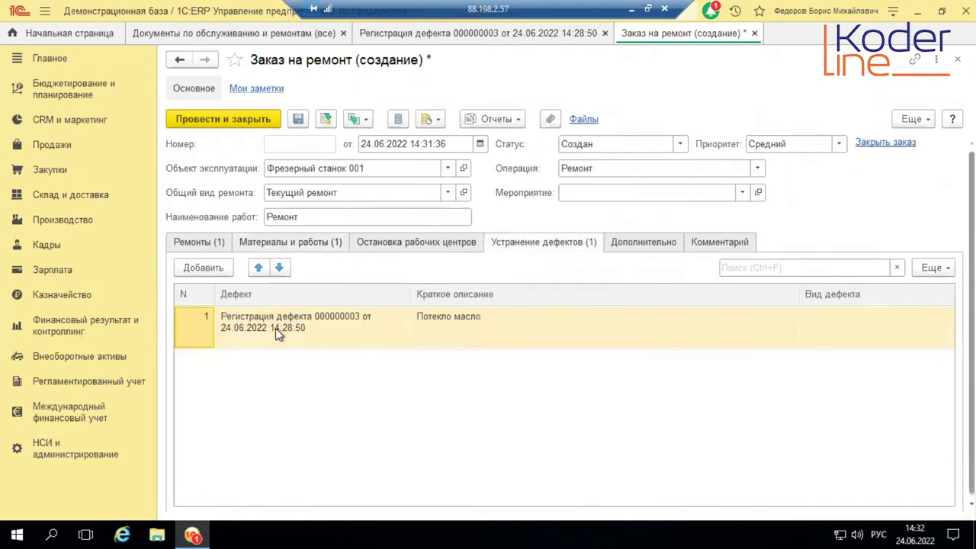
click(416, 242)
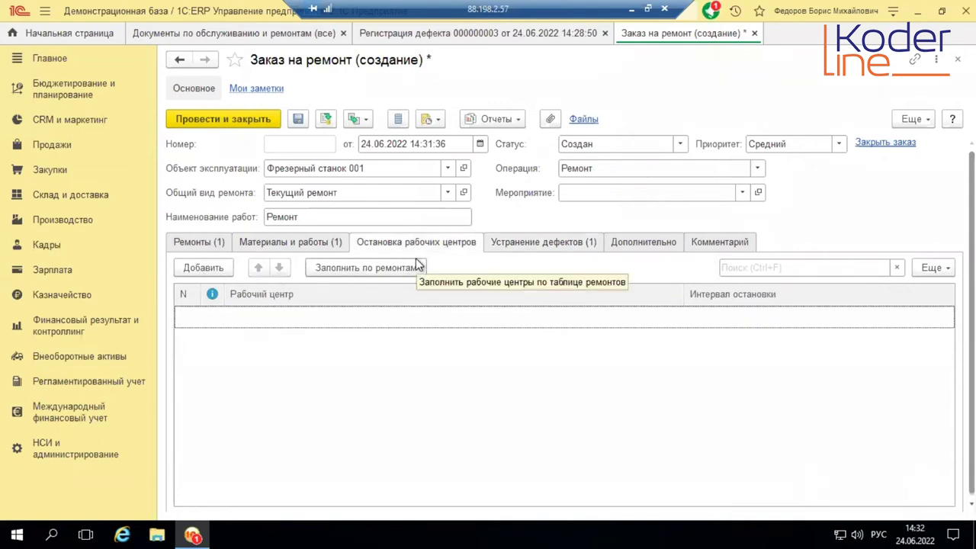
click(389, 267)
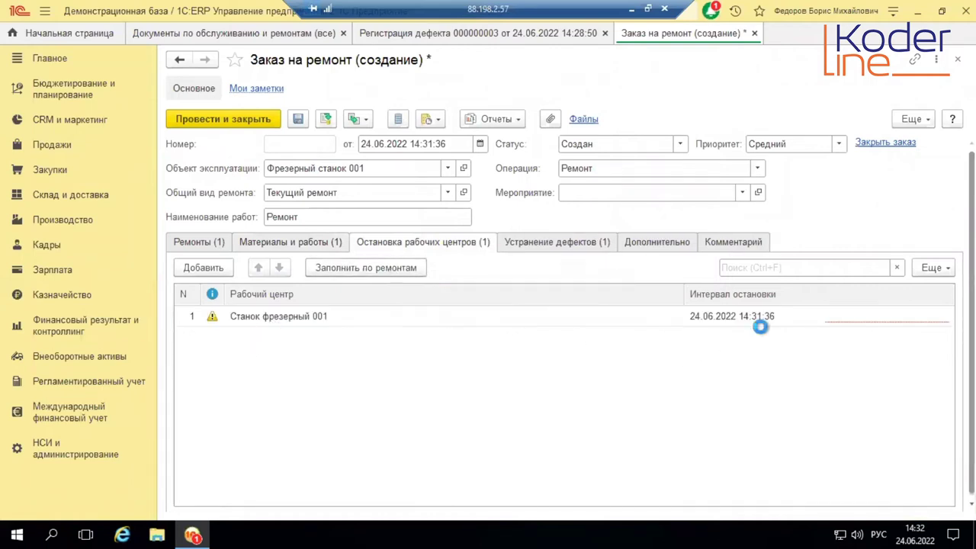
click(889, 315)
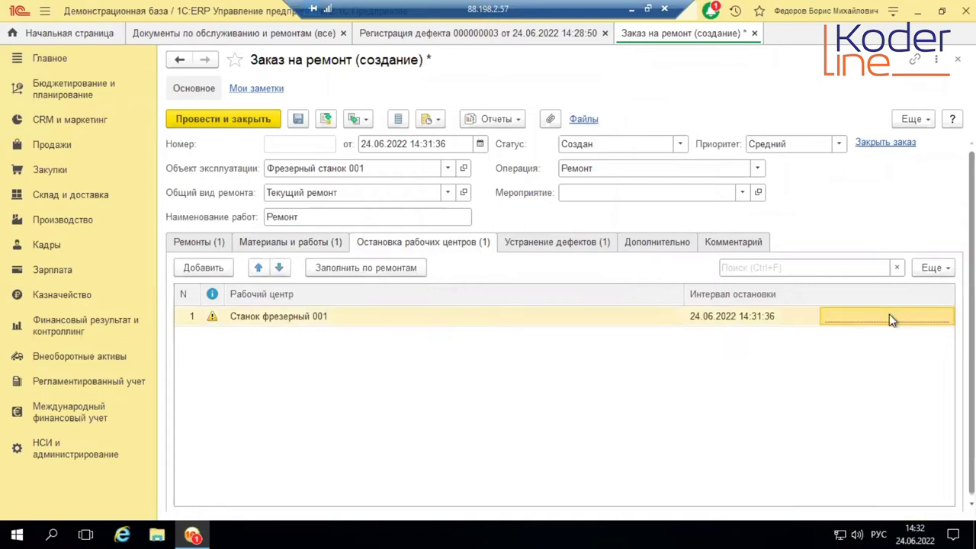
click(889, 316)
click(947, 316)
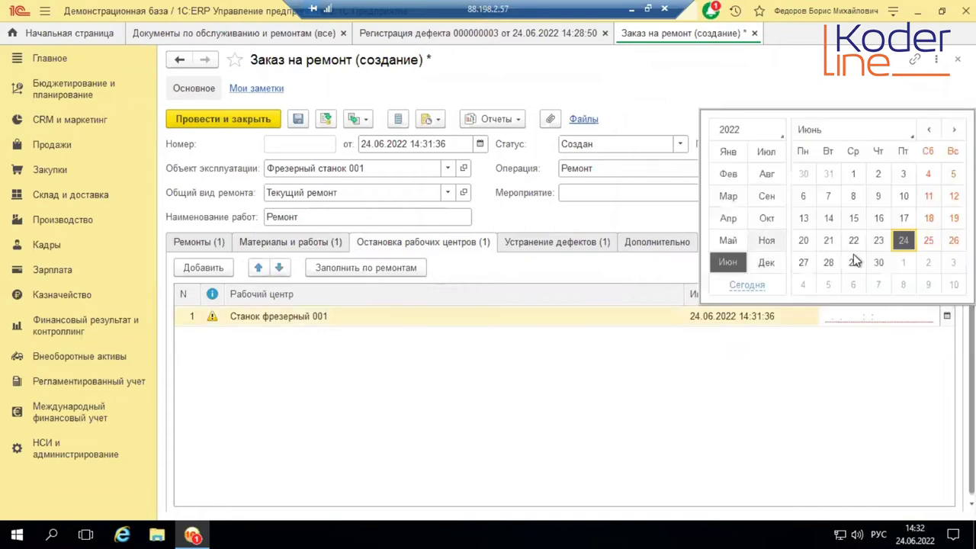
click(803, 263)
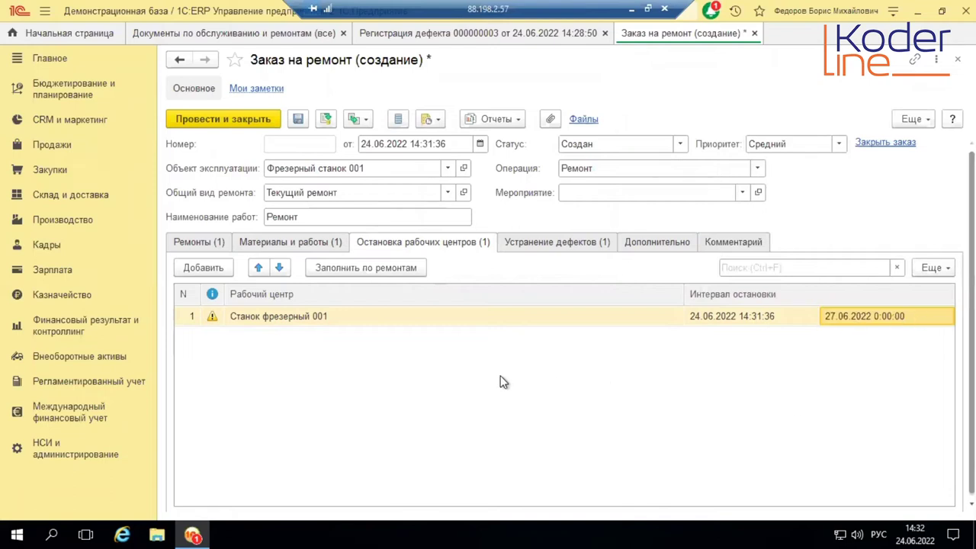
Step: Examine the warning mark on the Станок фрезерный 001 stoppage line
click(212, 318)
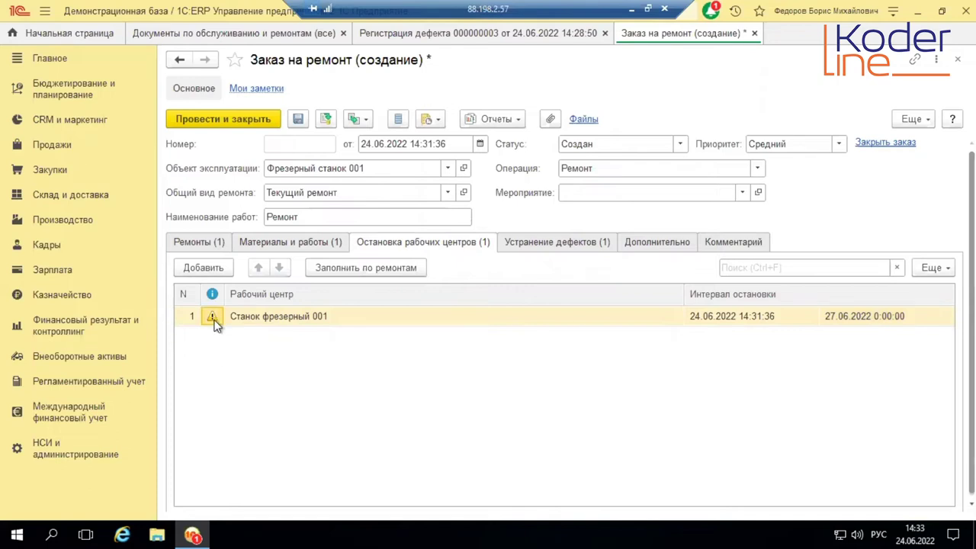
click(251, 315)
mouse_move(224, 294)
mouse_down()
mouse_move(276, 292)
mouse_move(233, 294)
mouse_up()
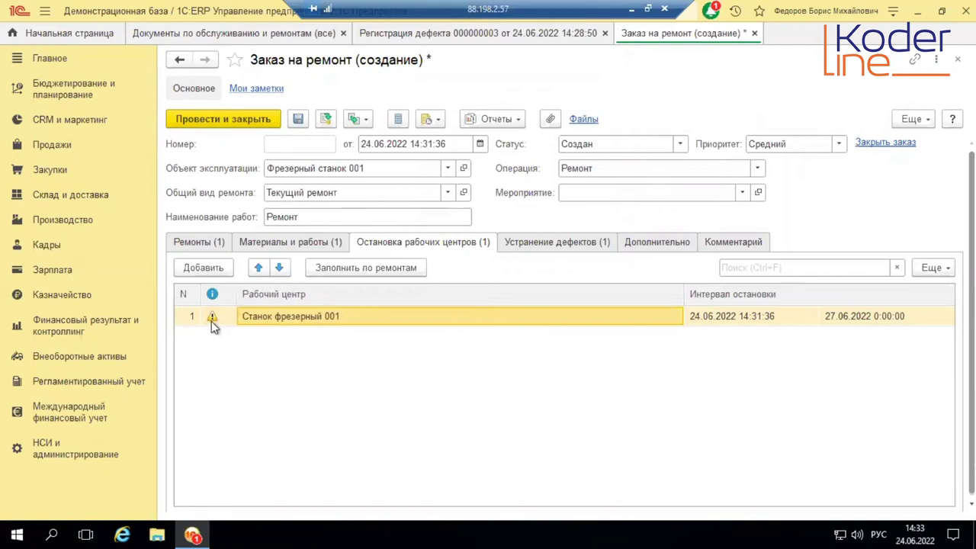
Step: Set the repair order's Организация to Орион and the planned completion date to 27.06.2022, then post the order
double_click(368, 217)
click(328, 121)
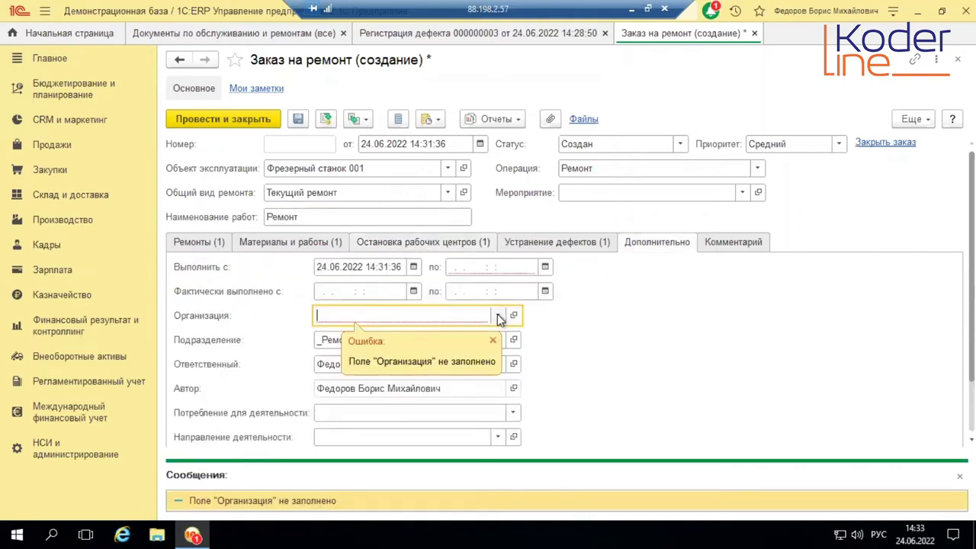
click(497, 314)
click(460, 183)
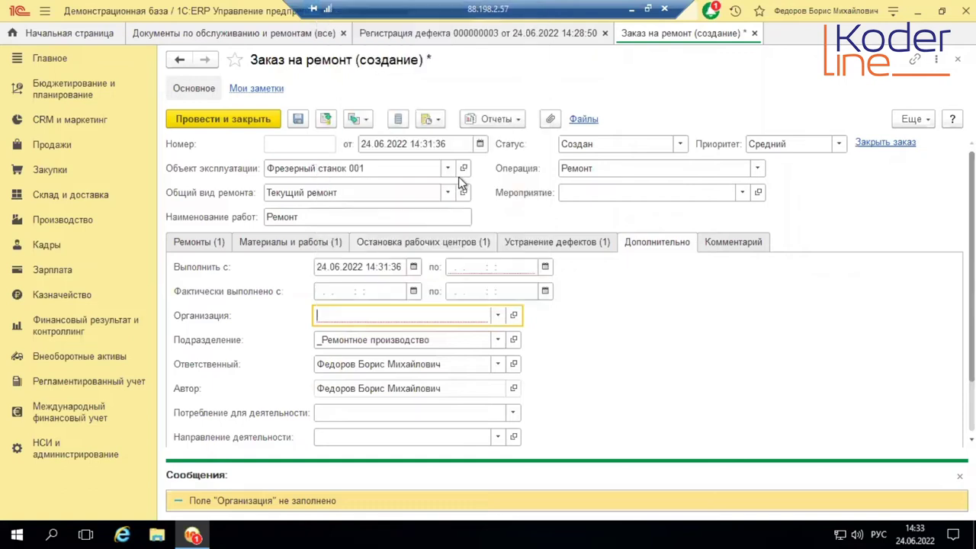
click(529, 266)
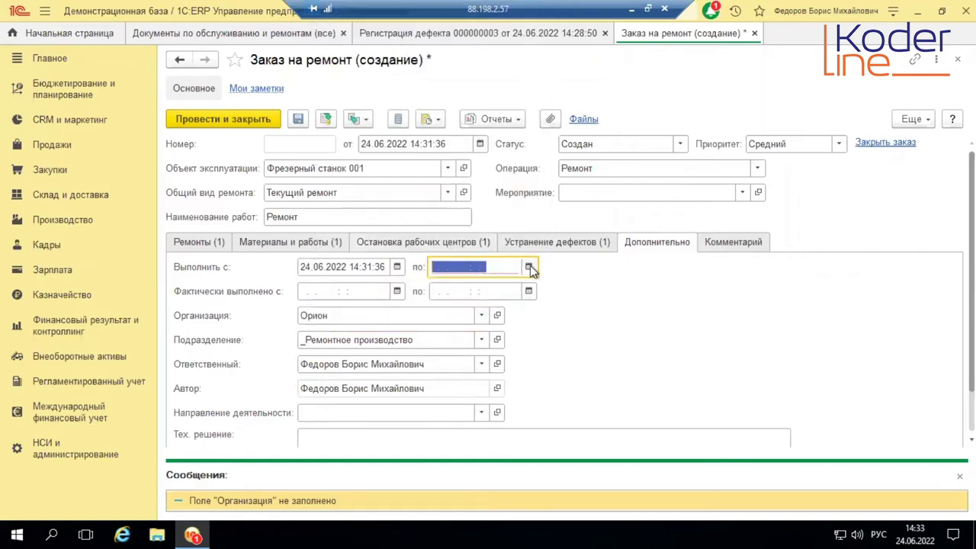
click(535, 430)
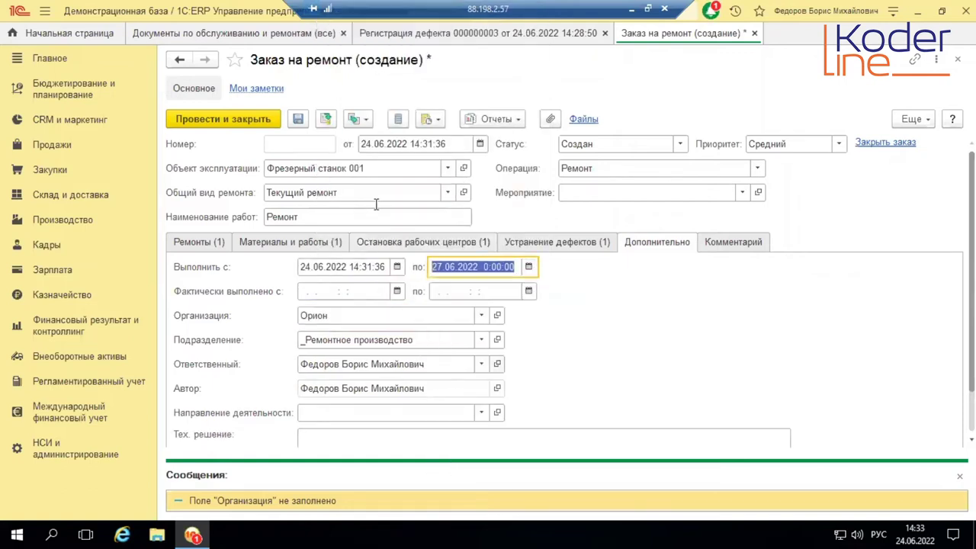
click(325, 119)
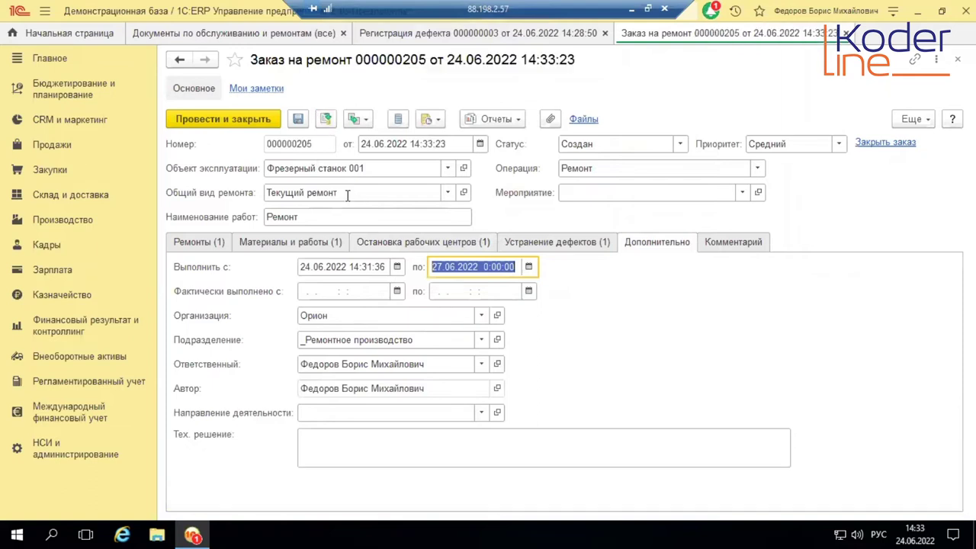
Step: Check the work centre stoppage, set the repair order's status to К выполнению and post it again
click(443, 243)
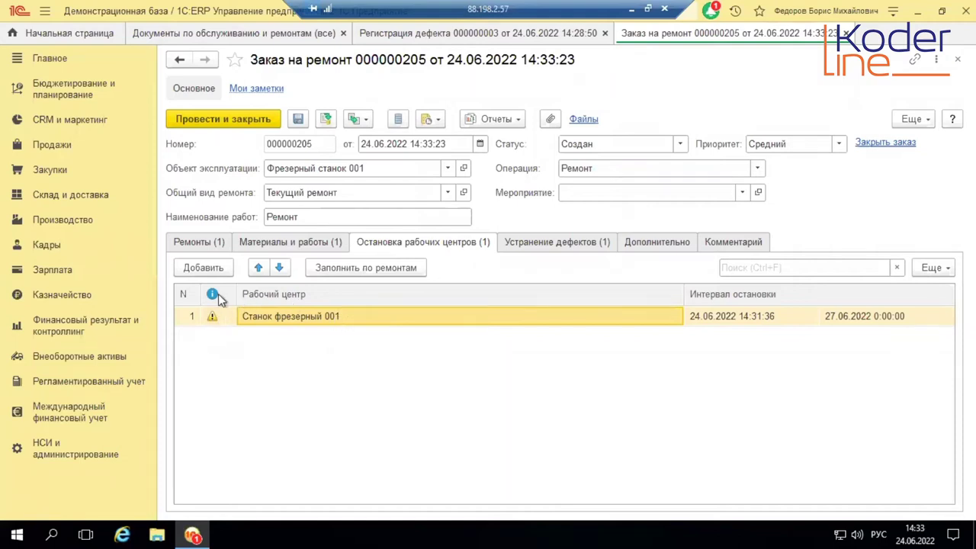
mouse_move(217, 298)
click(680, 146)
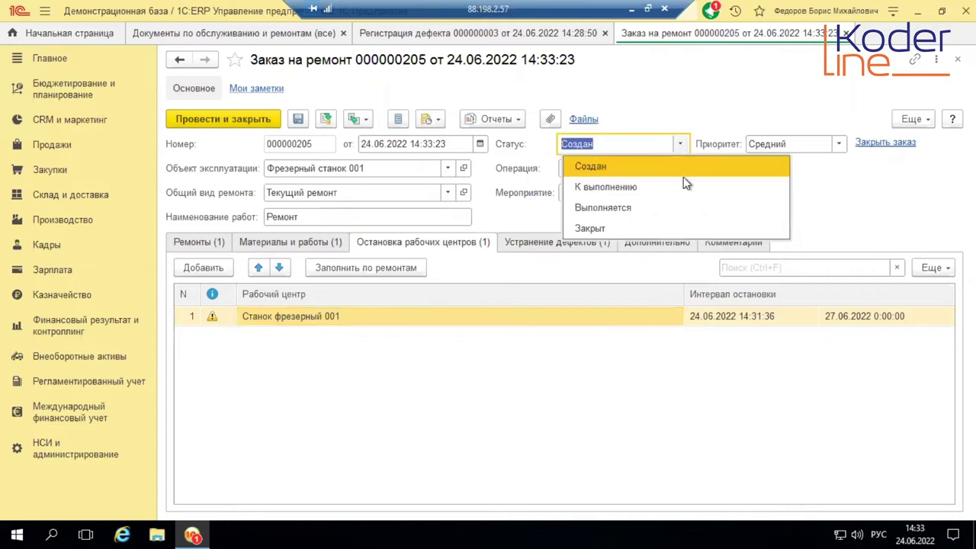
click(607, 188)
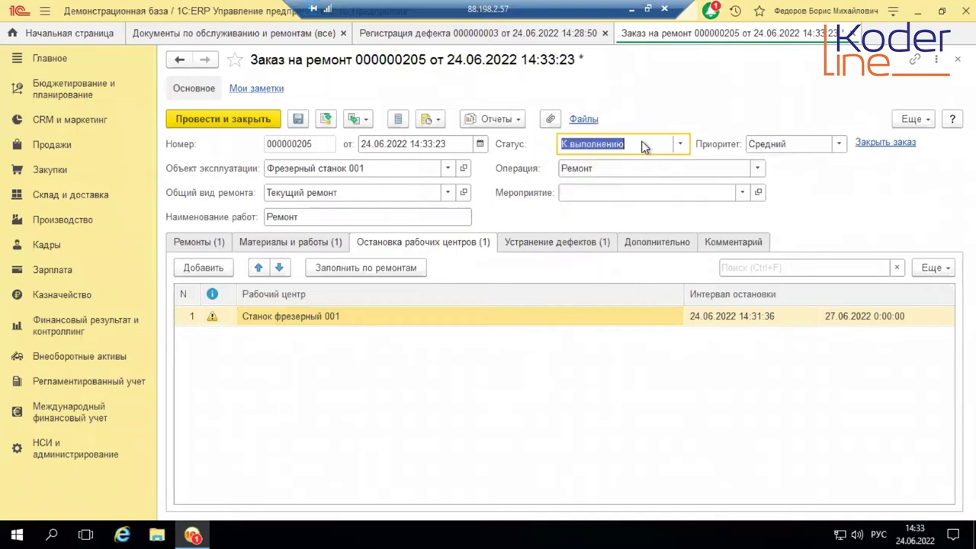
click(327, 118)
Step: Try to create an Внутреннее потребление товаров document based on the repair order
click(680, 145)
click(680, 145)
click(358, 119)
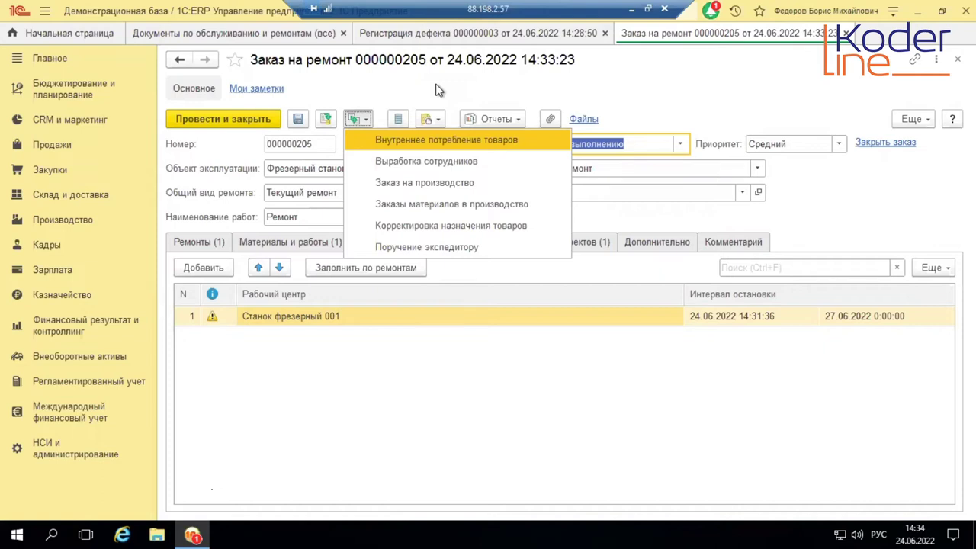
click(460, 142)
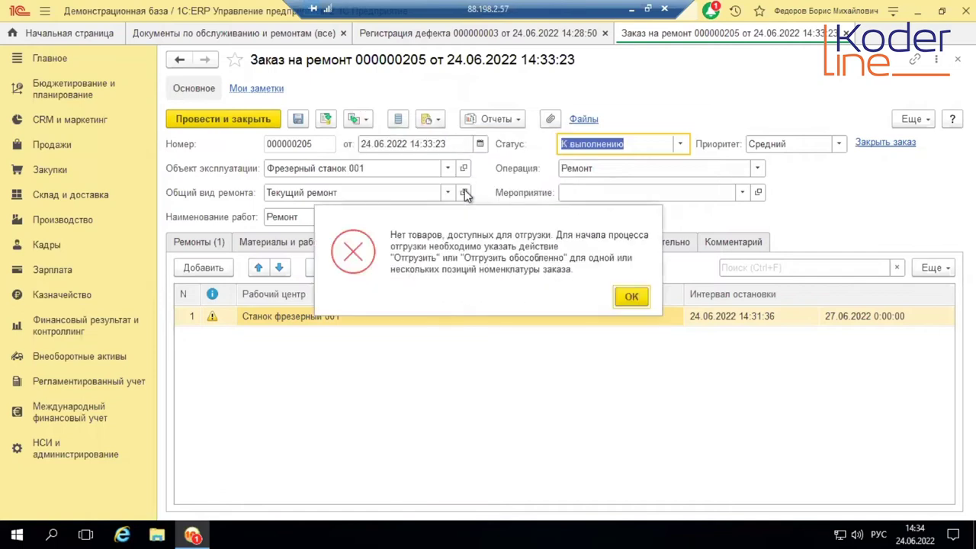
click(630, 298)
Step: Review which follow-up documents can be created on the basis of the repair order
click(357, 119)
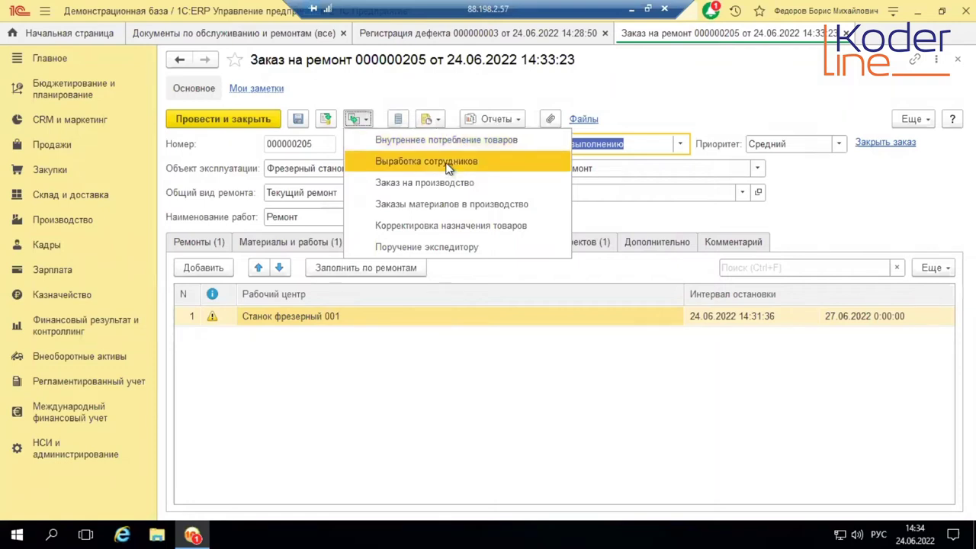
click(617, 191)
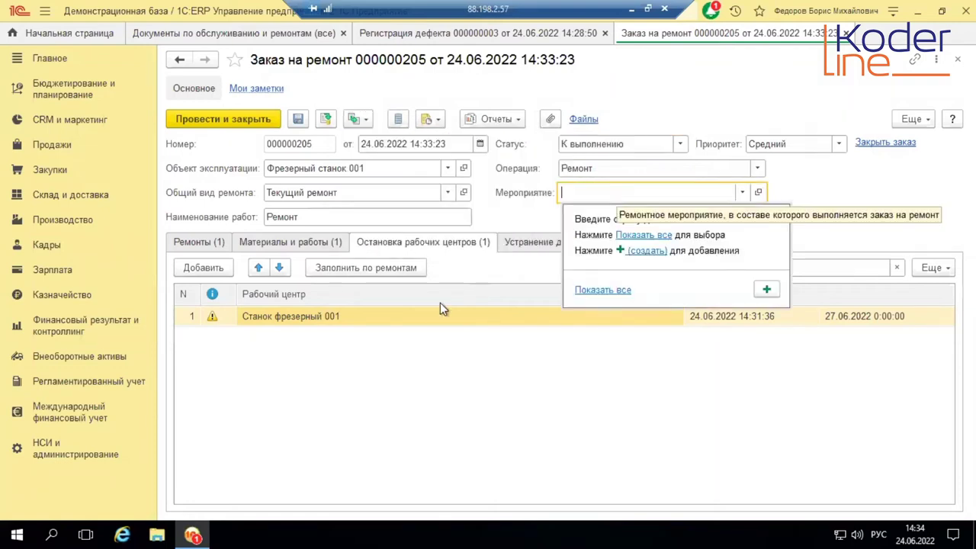
click(401, 348)
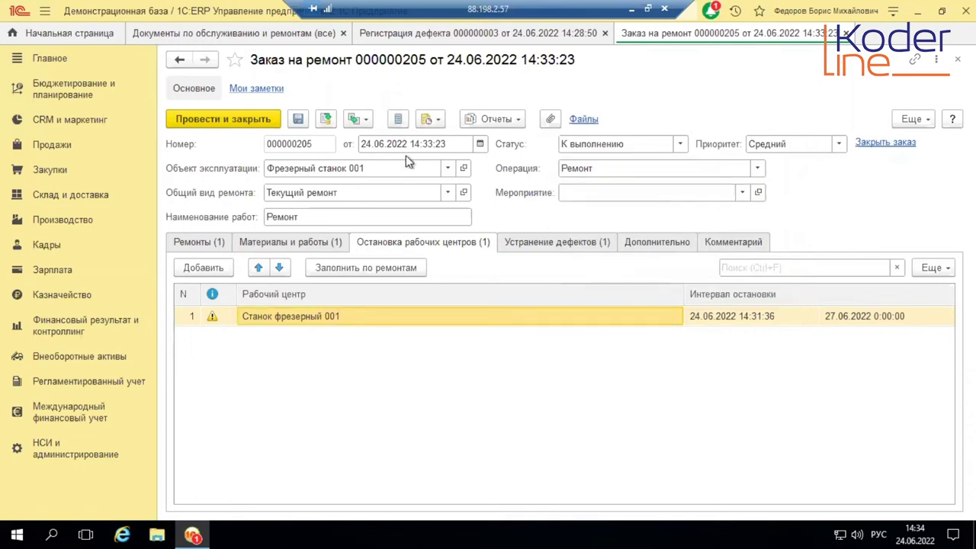
click(367, 122)
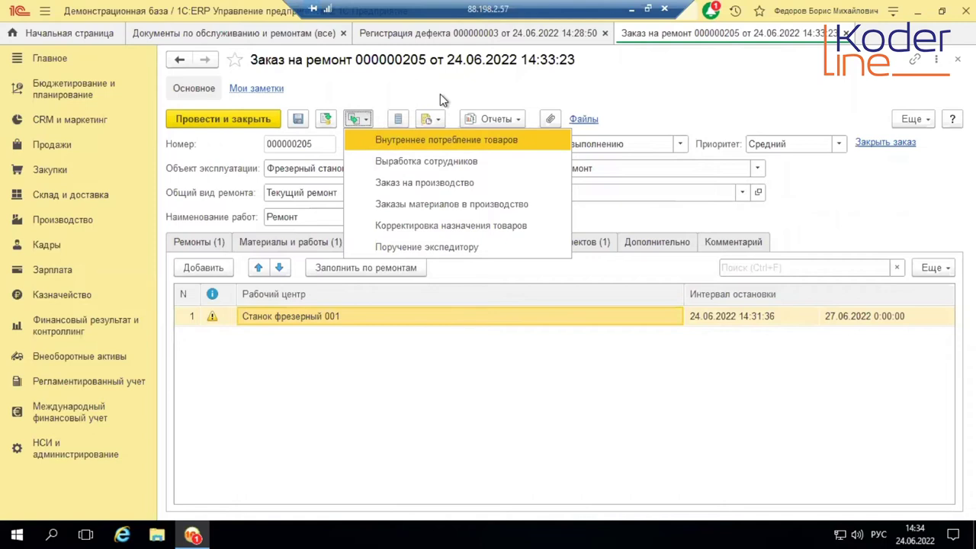
click(414, 138)
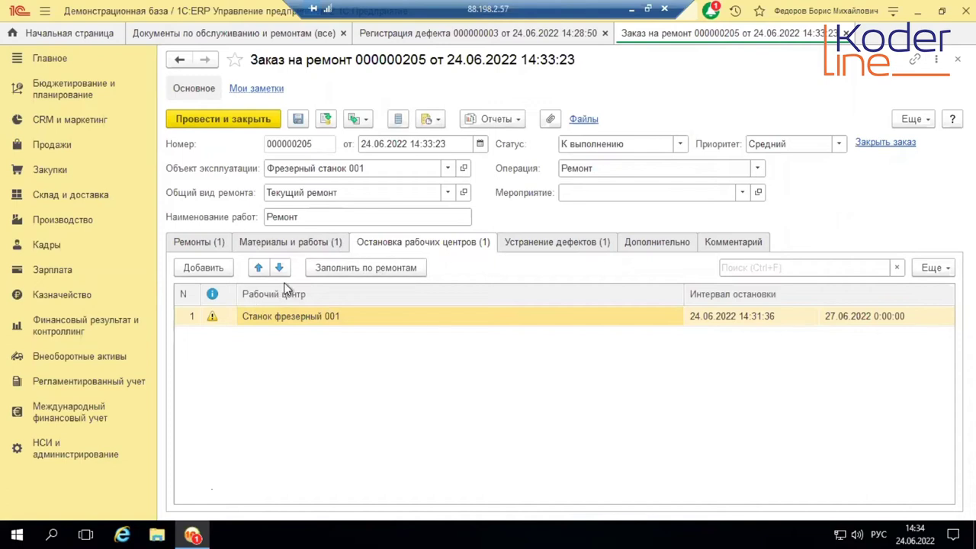
click(443, 366)
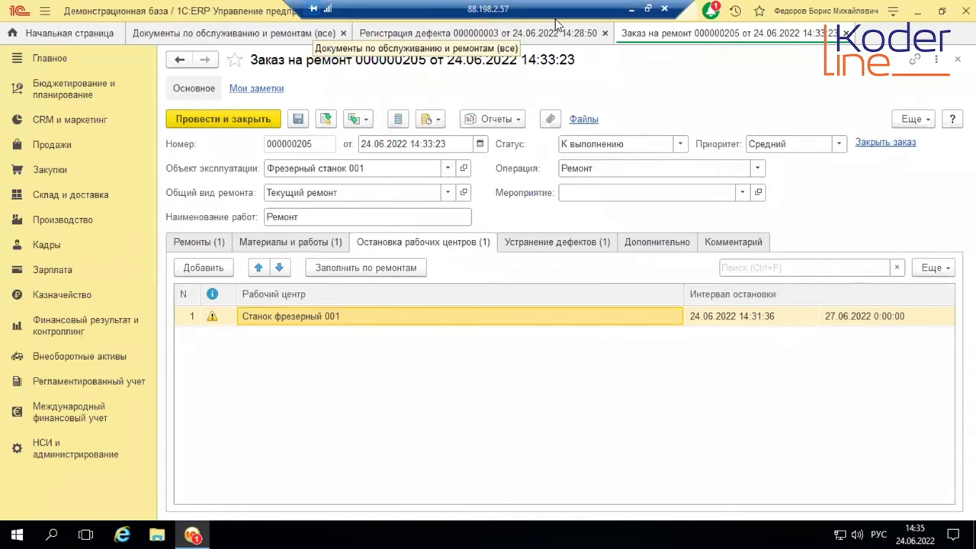
Step: Create a Заказ на производство based on the repair order and set its Подразделение-диспетчер to _Цех 41
click(357, 120)
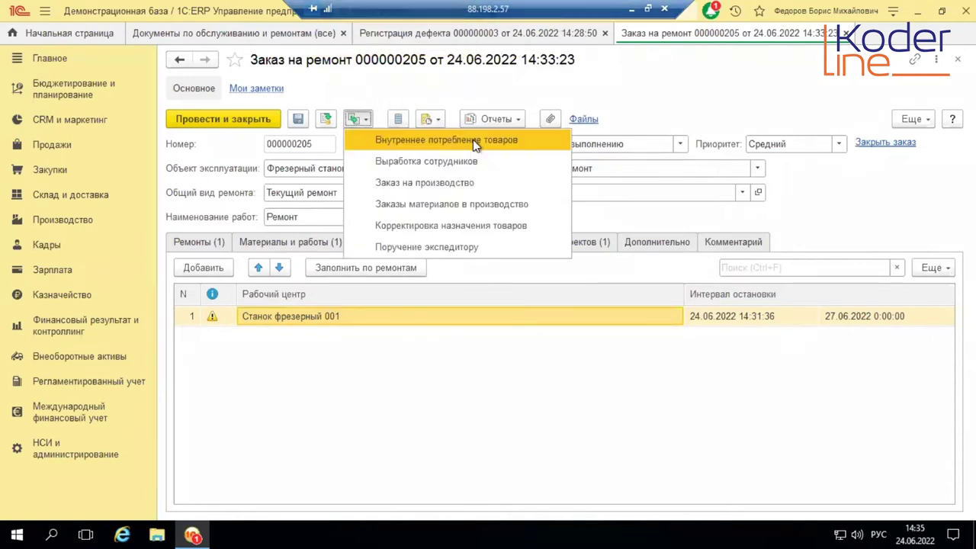
click(420, 183)
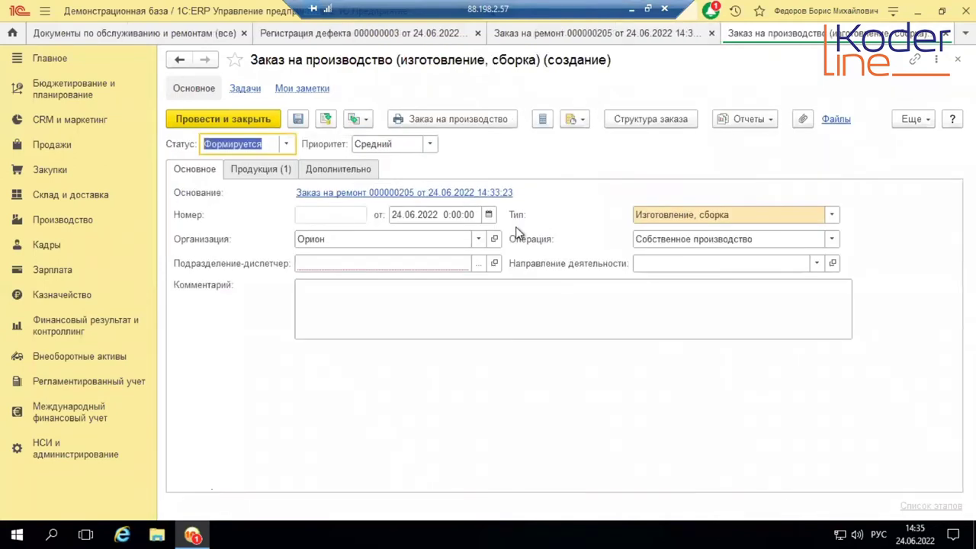
click(255, 172)
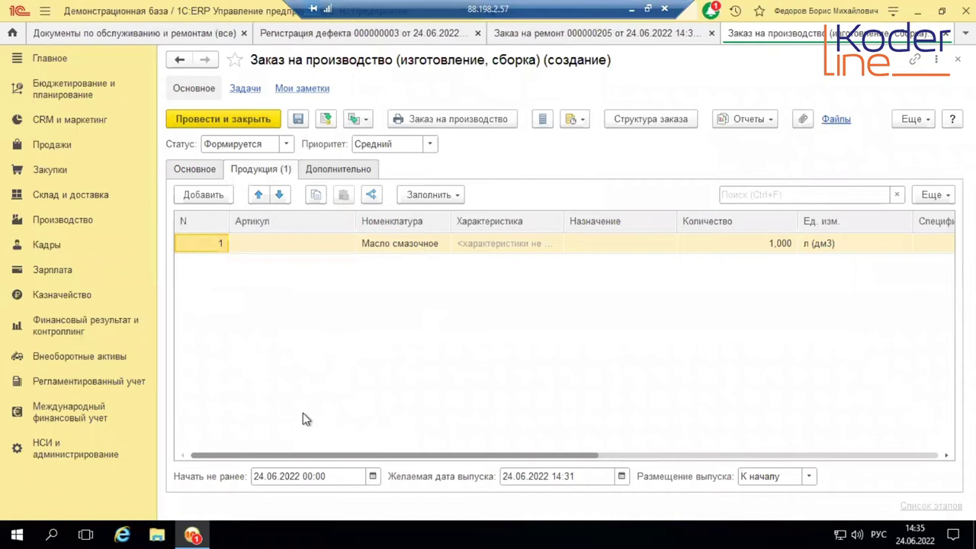
click(195, 169)
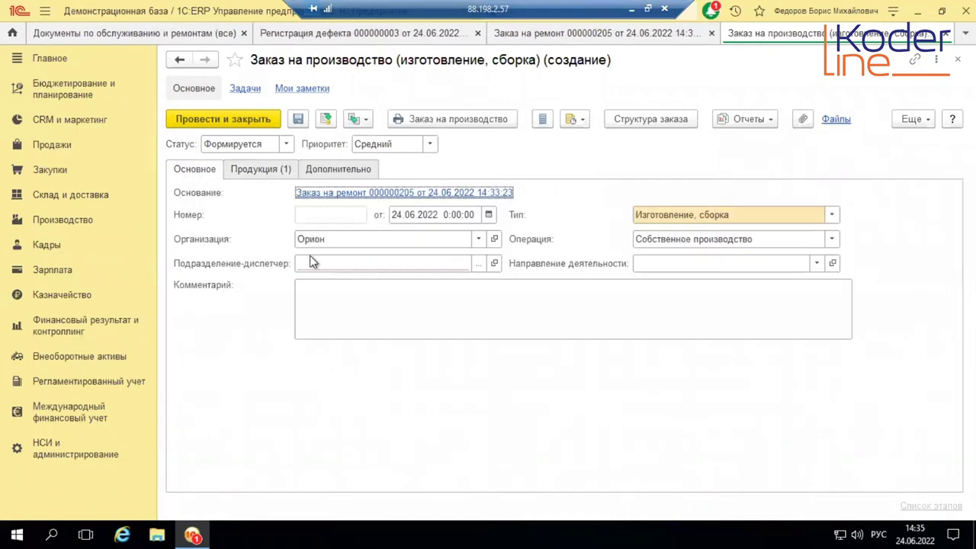
click(478, 263)
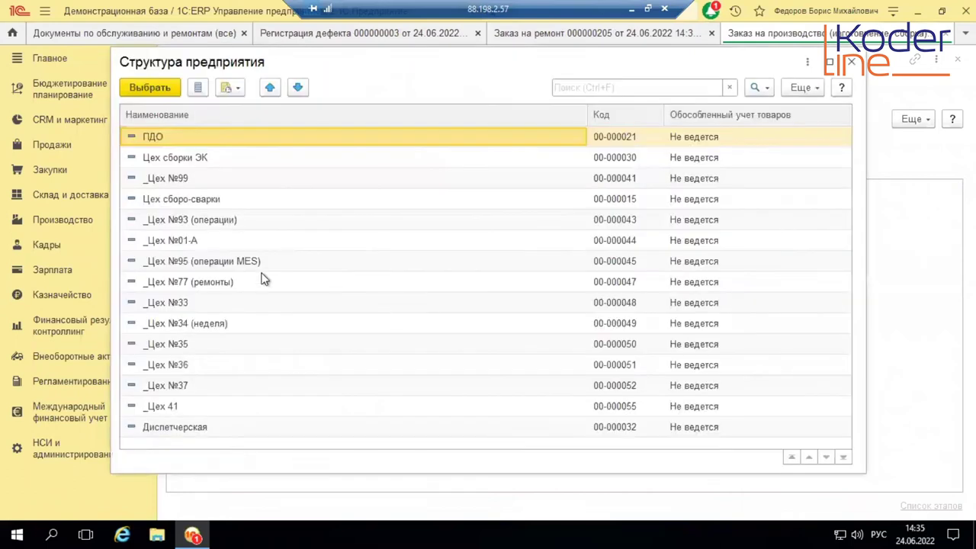
double_click(177, 408)
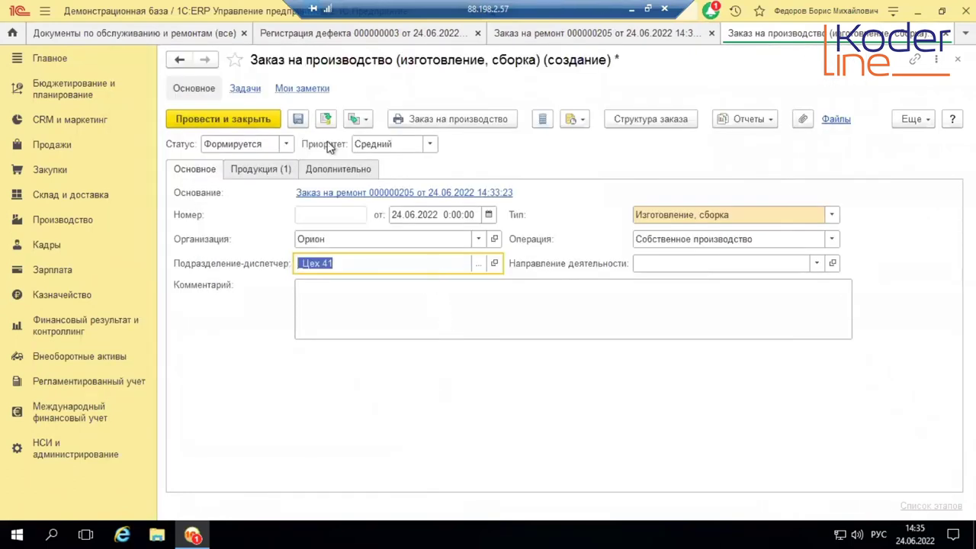
Step: Examine the Масло смазочное product line of the production order across all its columns
click(264, 169)
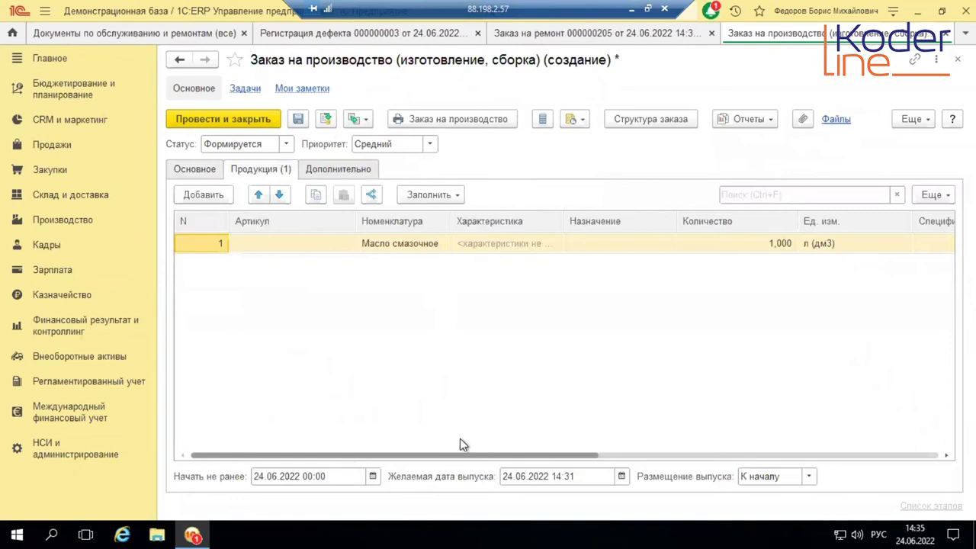
scroll(460, 439, right, 3)
scroll(763, 442, right, 5)
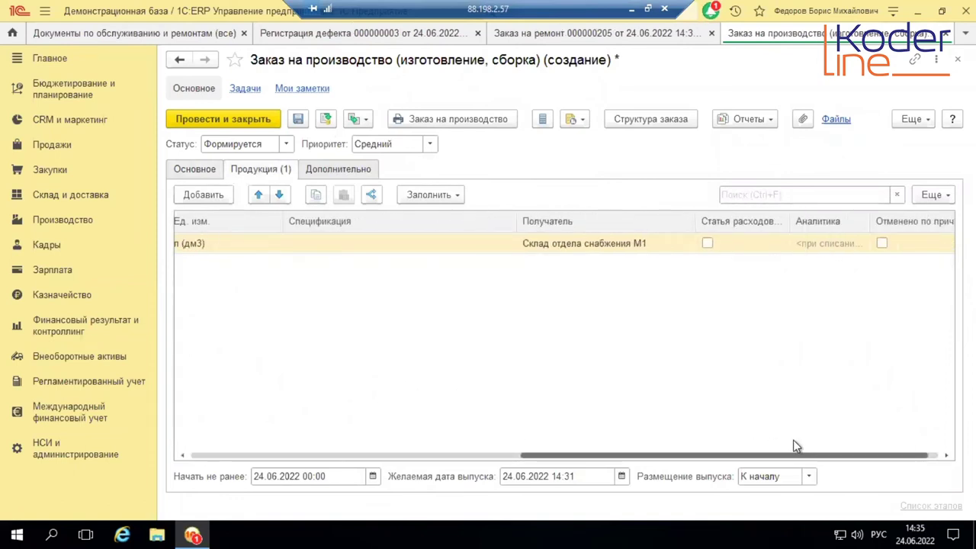
scroll(732, 433, left, 3)
scroll(645, 425, left, 5)
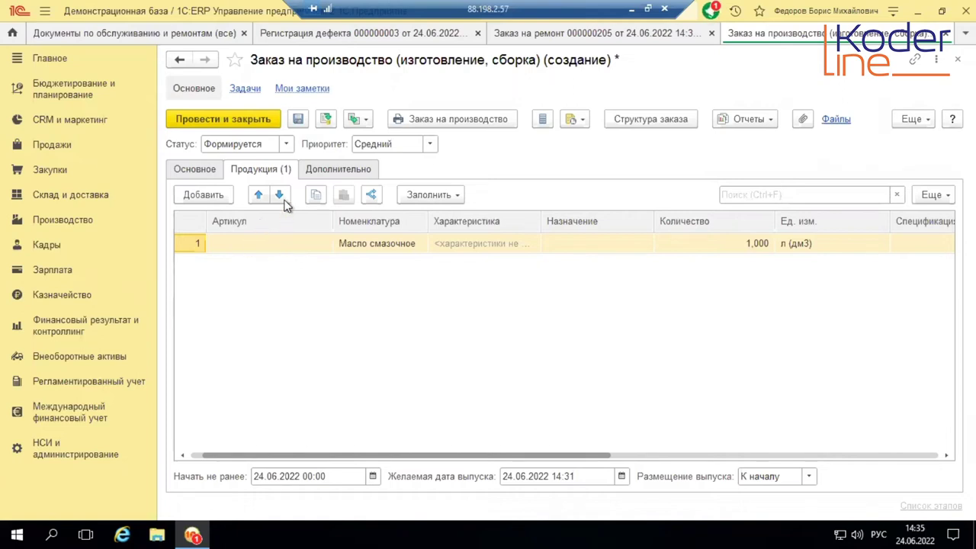
Step: Check the available Тип options of the production order, then close it without saving
click(196, 174)
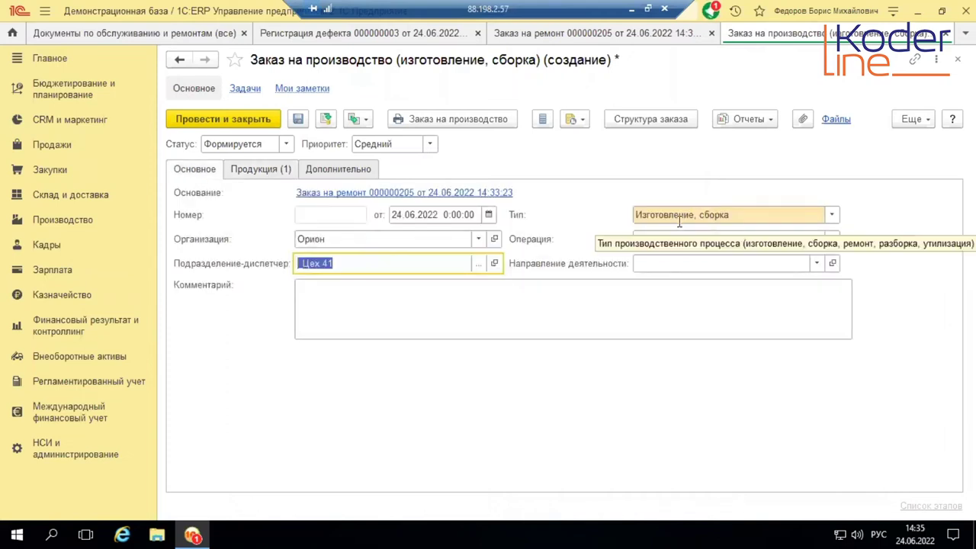
click(833, 216)
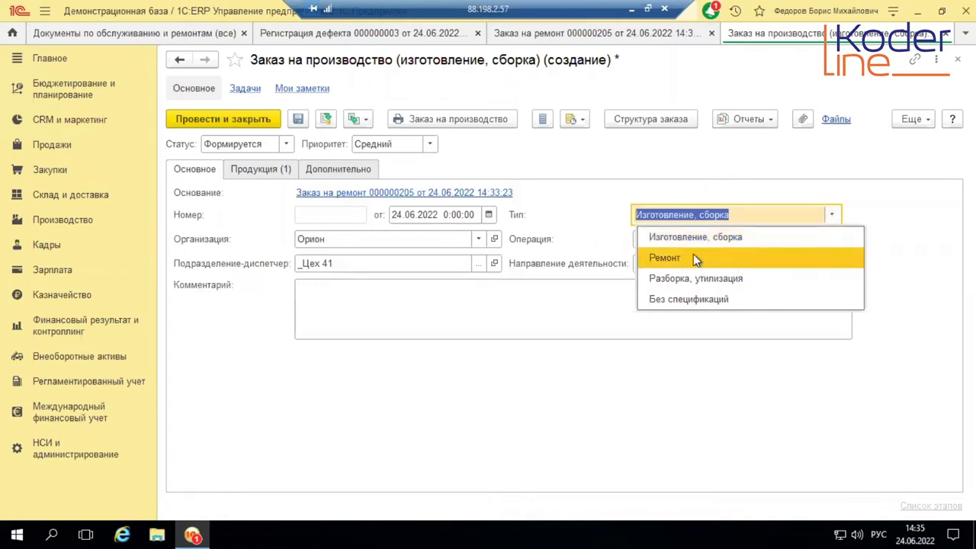
click(807, 179)
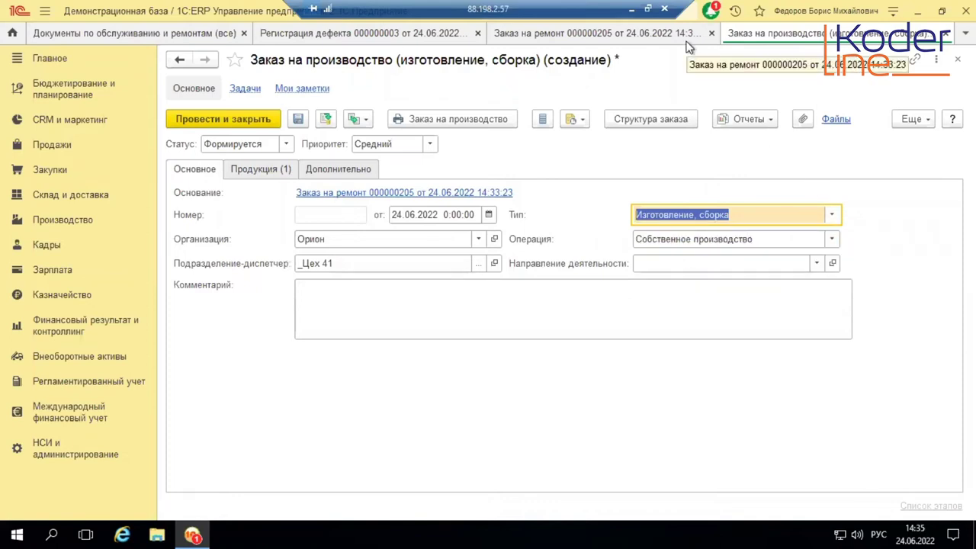
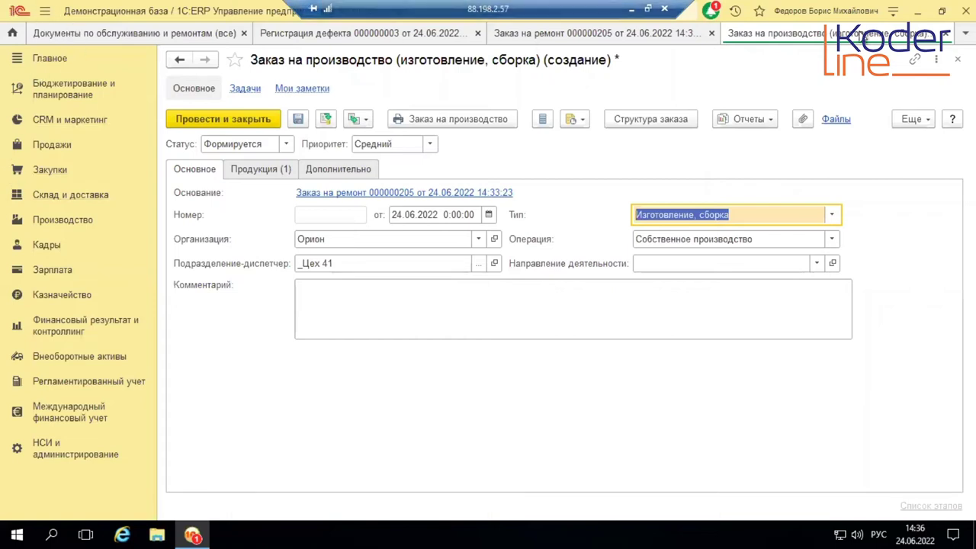
click(945, 33)
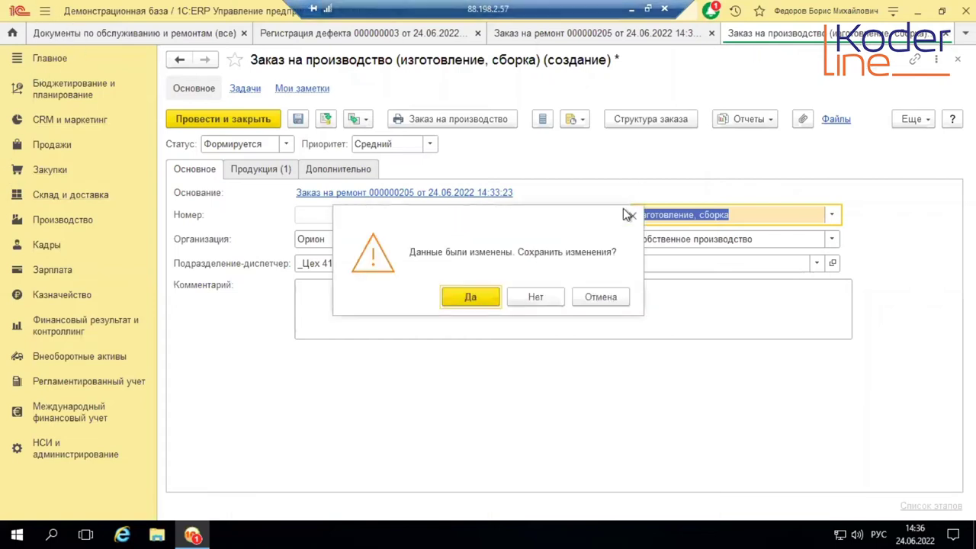
click(543, 297)
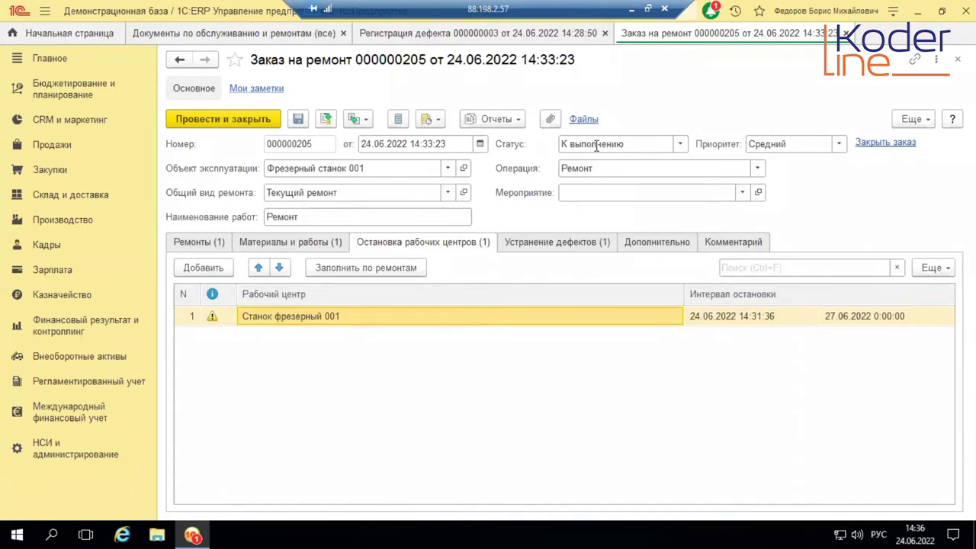
Step: Check the Действия options for the Масло смазочное line in the repair order's materials
click(305, 244)
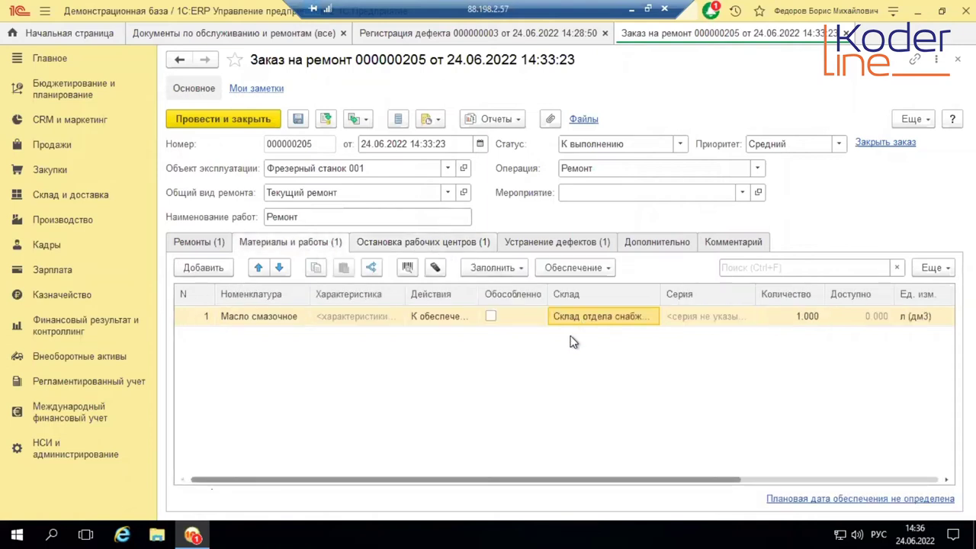
click(443, 310)
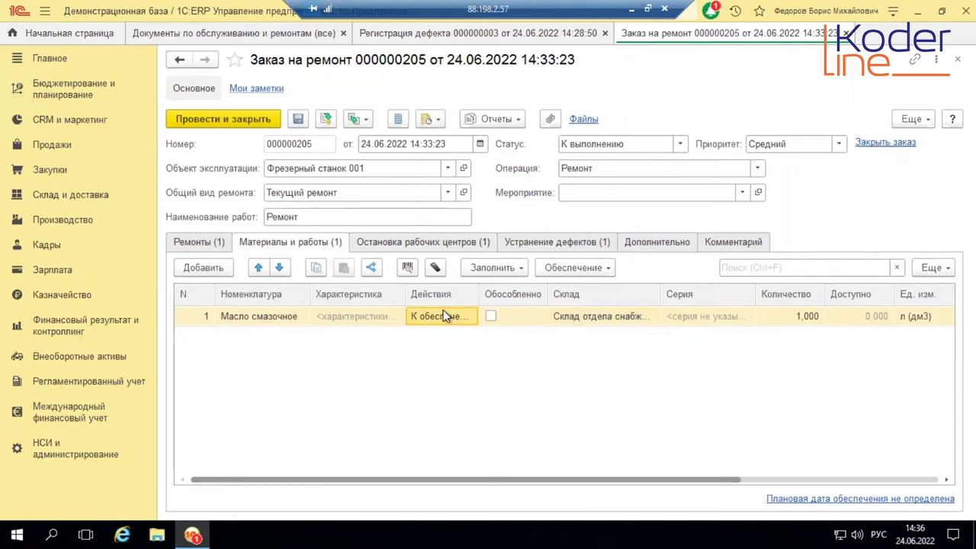
click(443, 310)
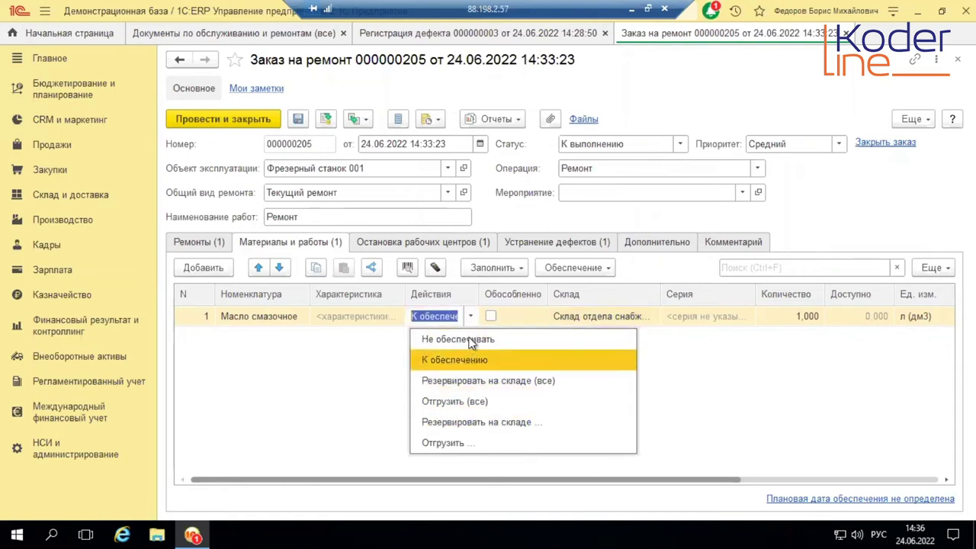
key(Escape)
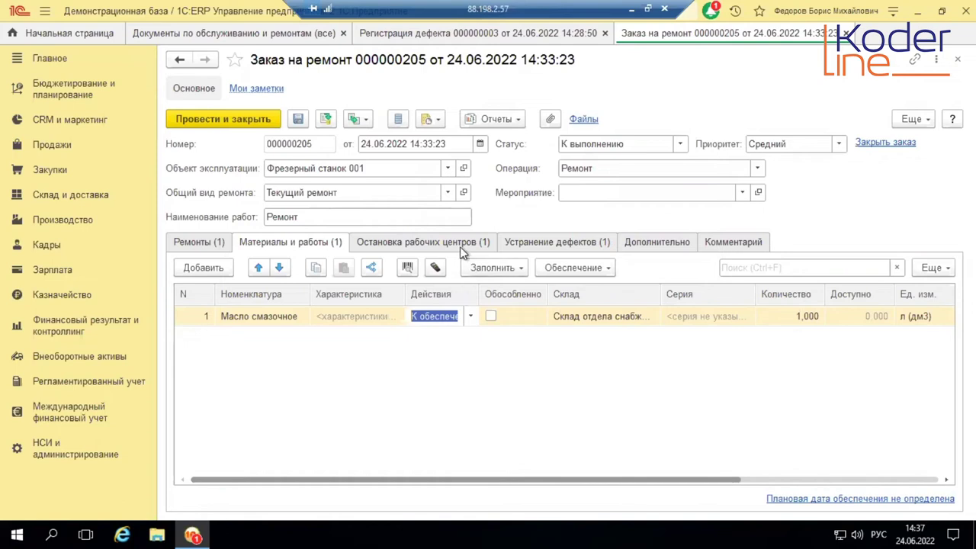
Step: Open Доступность видов рабочих центров in the production section and fill the availability for _Цех 41
click(72, 220)
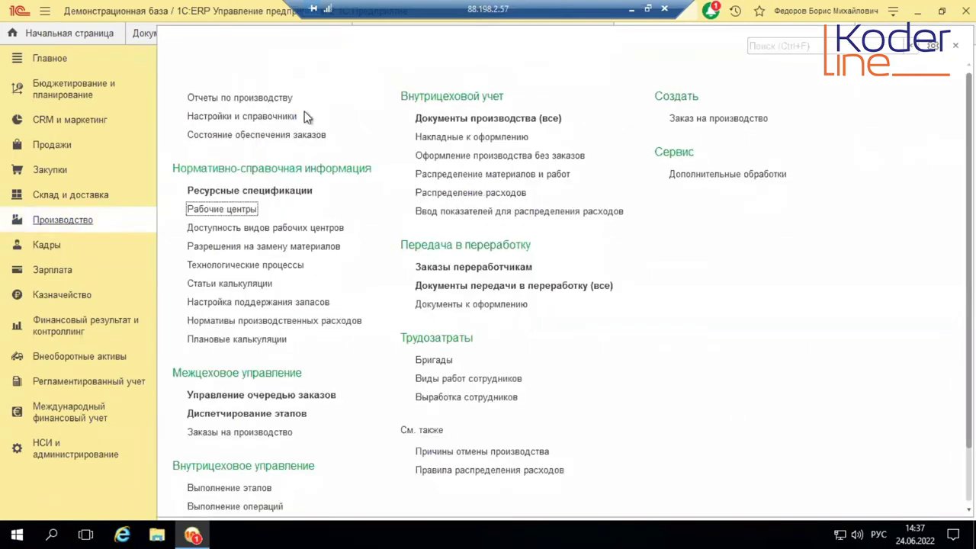
click(267, 228)
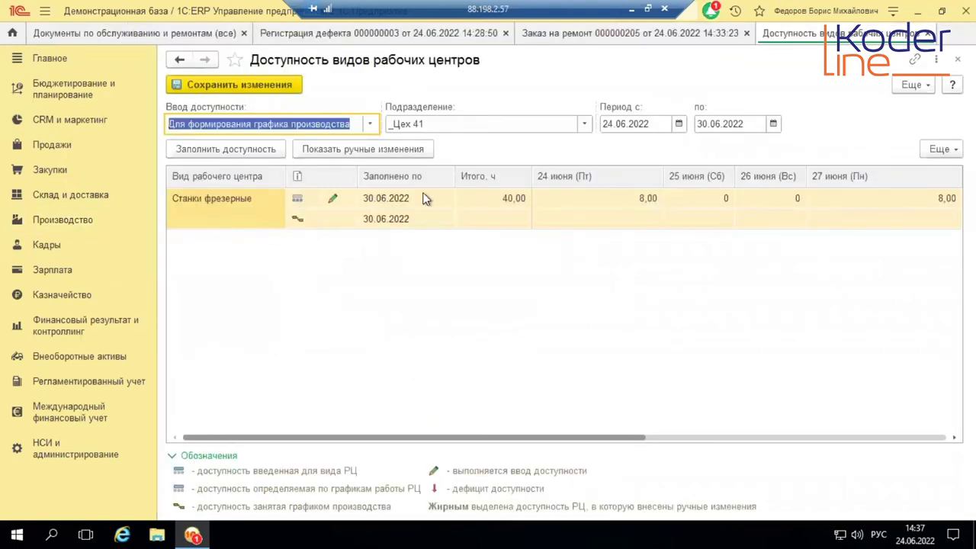
click(239, 149)
click(245, 145)
Step: Open the Станки фрезерные work schedules for 24.06.2022, refill the schedule and inspect the hours of Станок фрезерный 001
click(566, 198)
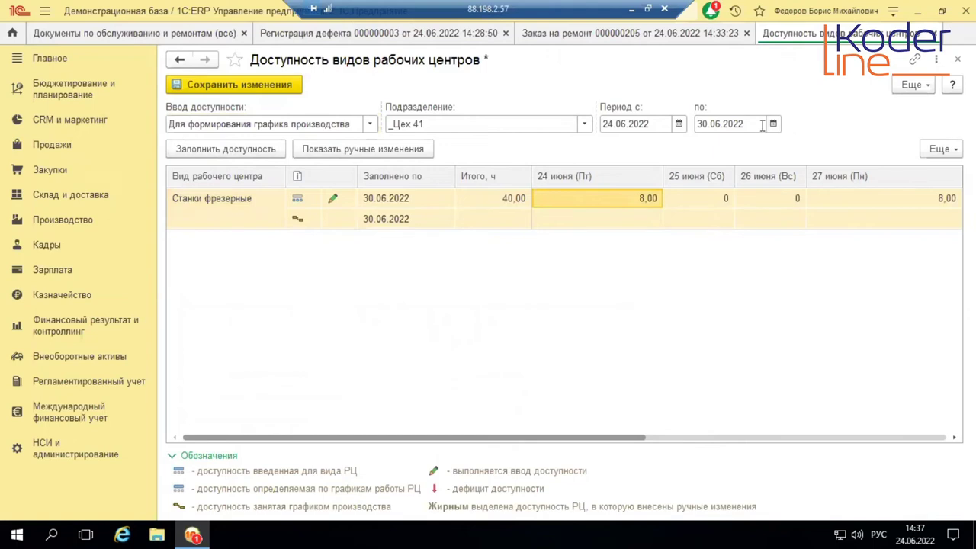
double_click(634, 198)
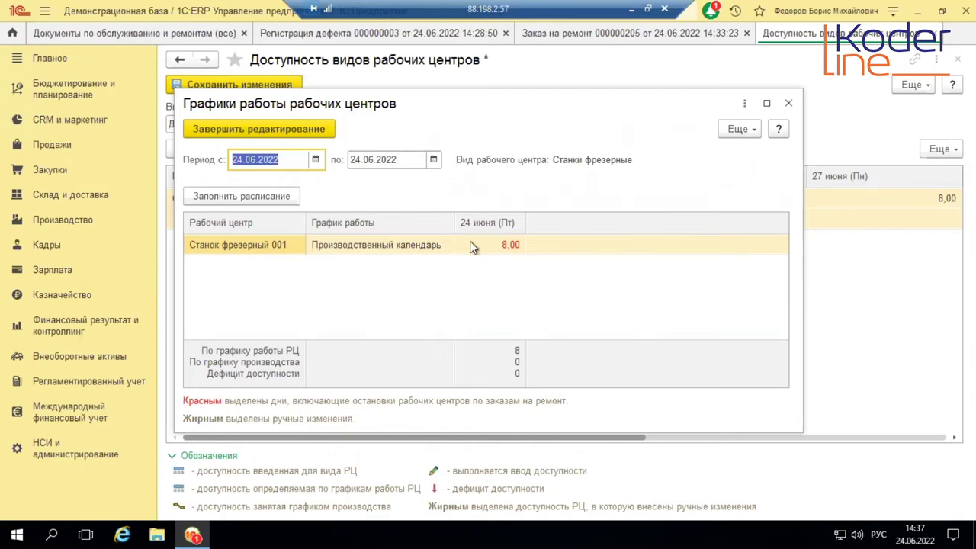
click(278, 199)
double_click(507, 249)
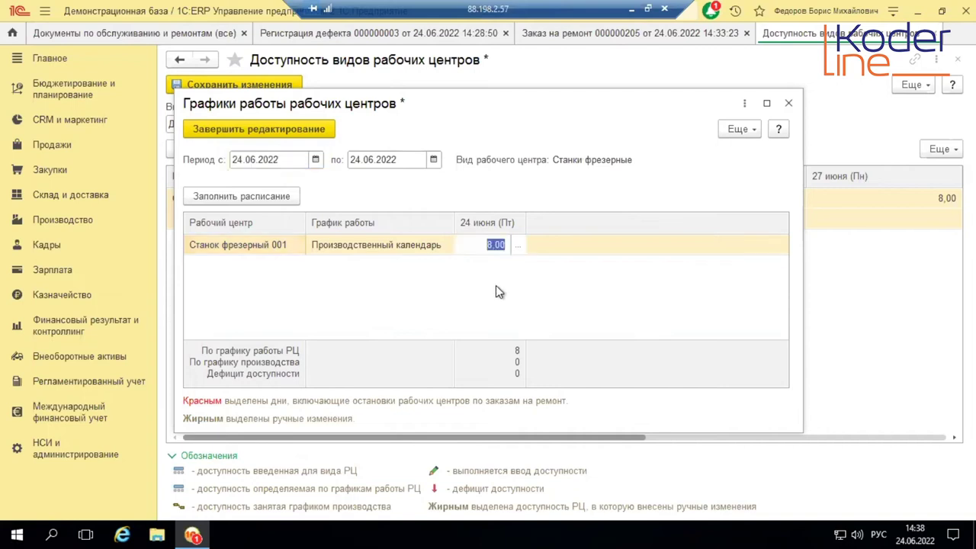
key(Return)
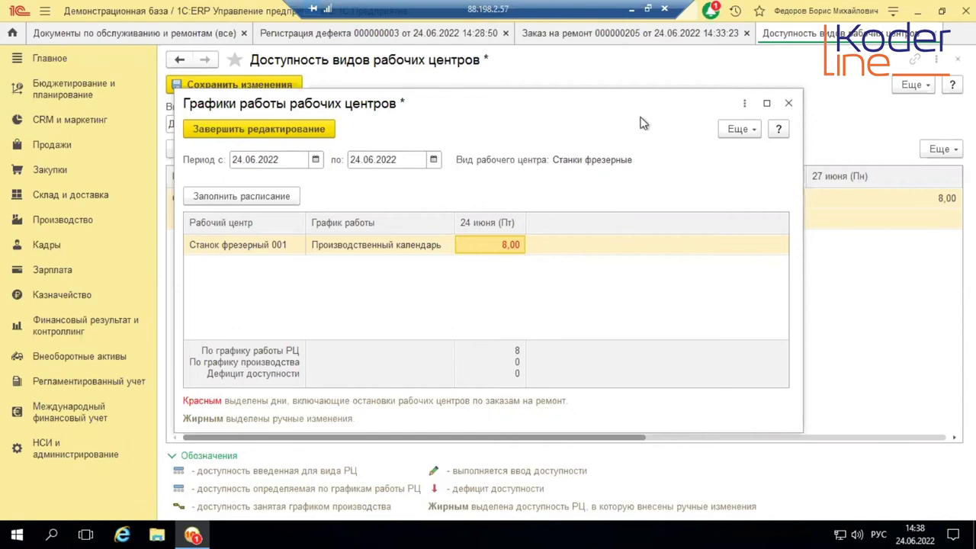
Step: Close the work centre schedules without saving the changes and return to the repair order
click(788, 104)
click(553, 297)
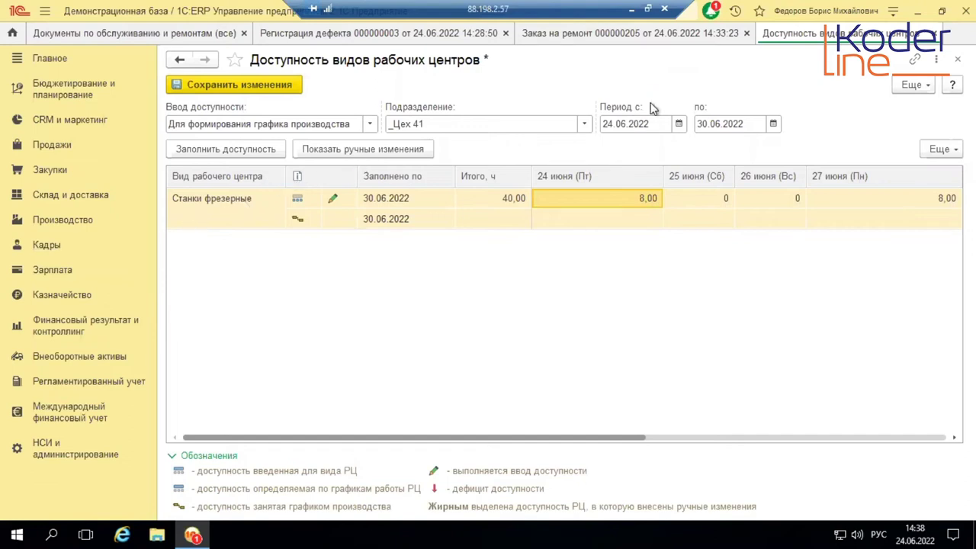
click(658, 39)
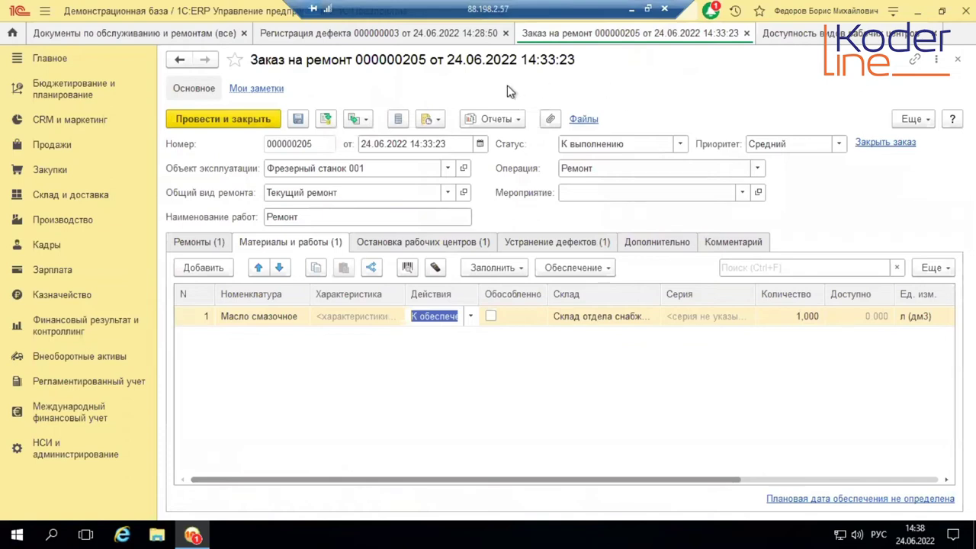
Step: Try to create a Выработка сотрудников document based on the repair order
click(366, 122)
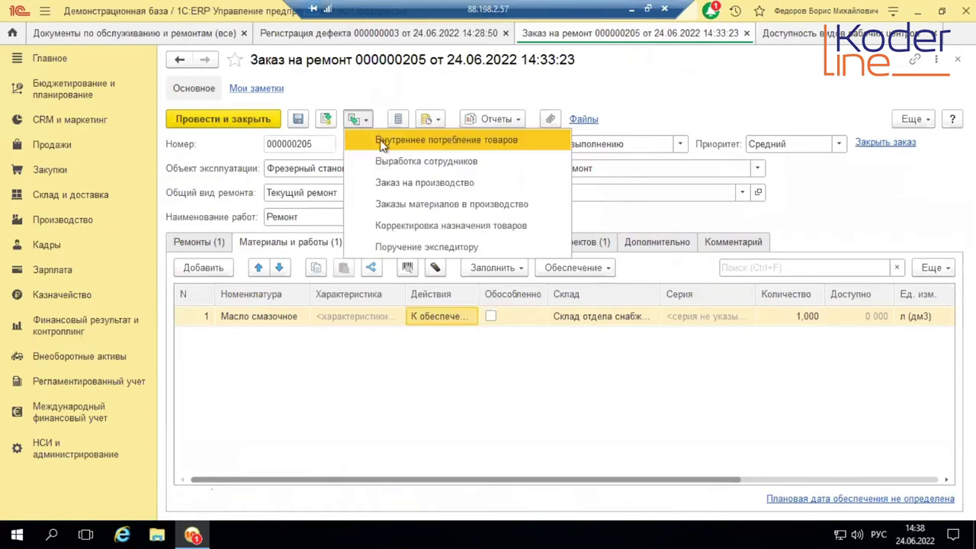
click(414, 161)
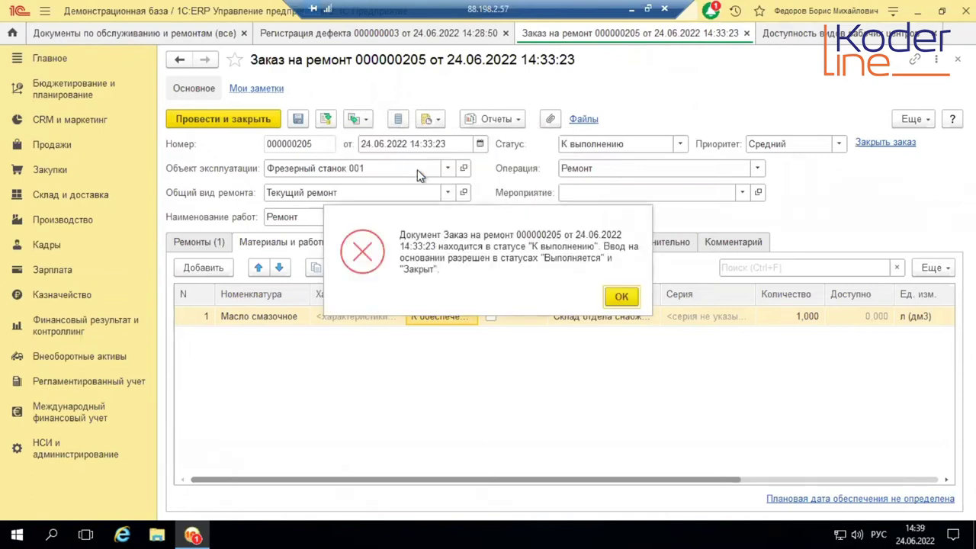
click(616, 297)
Step: Set the repair order's status to Выполняется and post the document
click(677, 145)
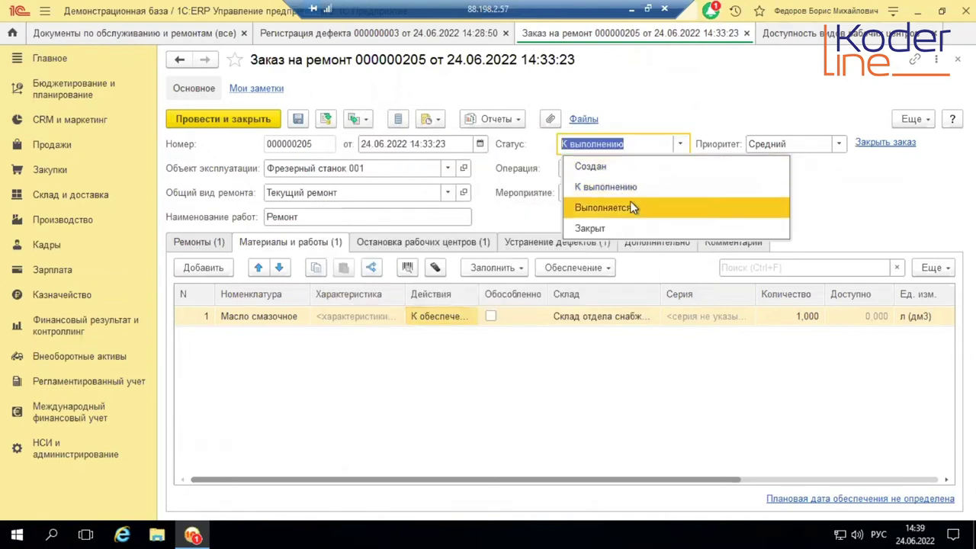
click(630, 204)
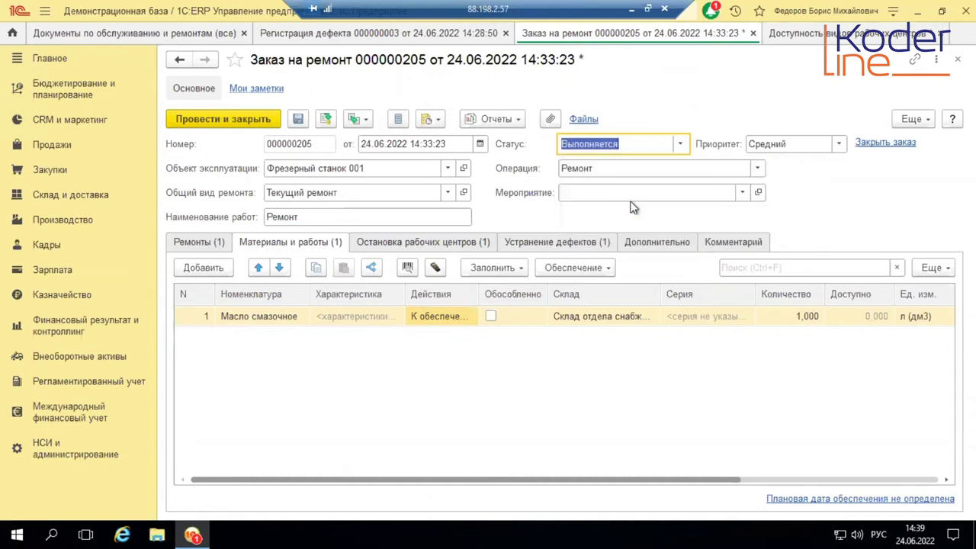
click(330, 118)
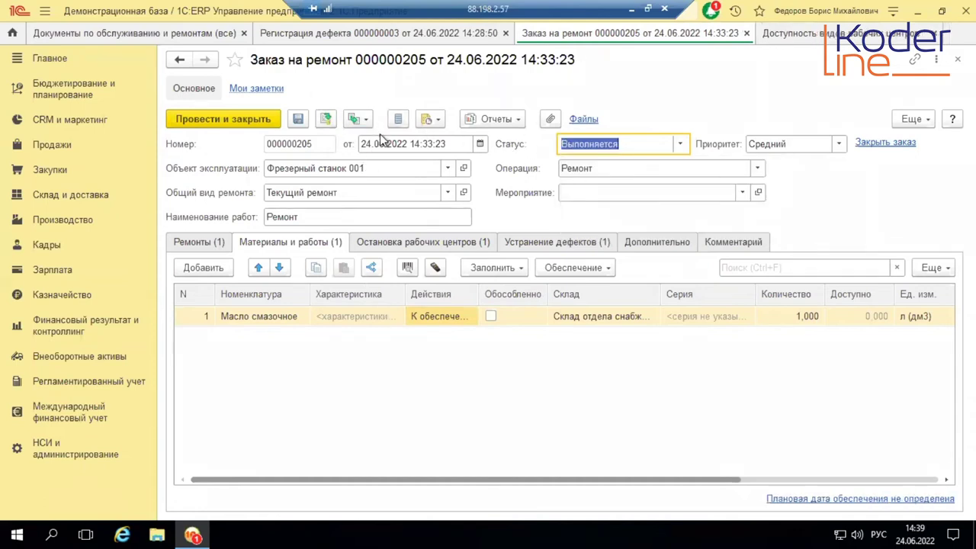
Step: Try again to generate Выработка сотрудников from the posted repair order in status Выполняется
click(359, 119)
click(390, 161)
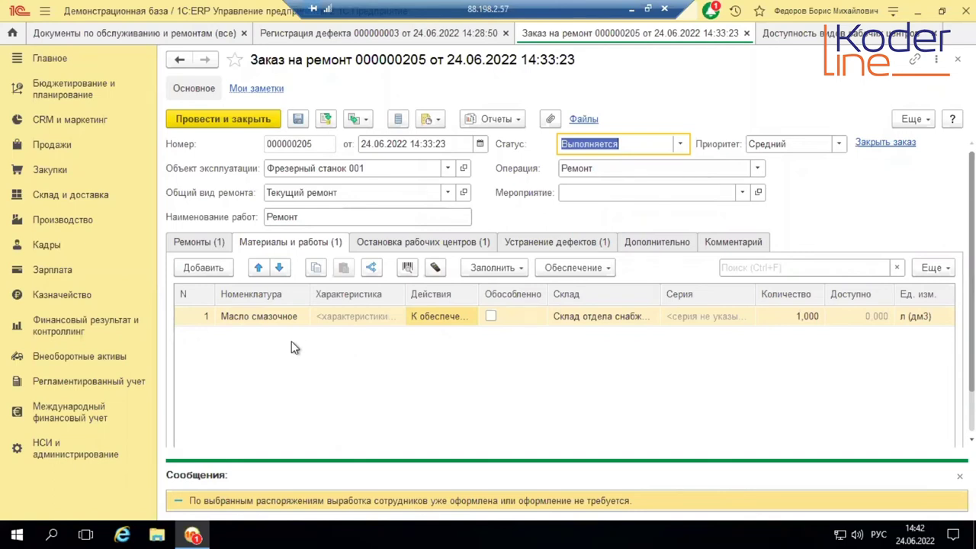
scroll(291, 347, down, 1)
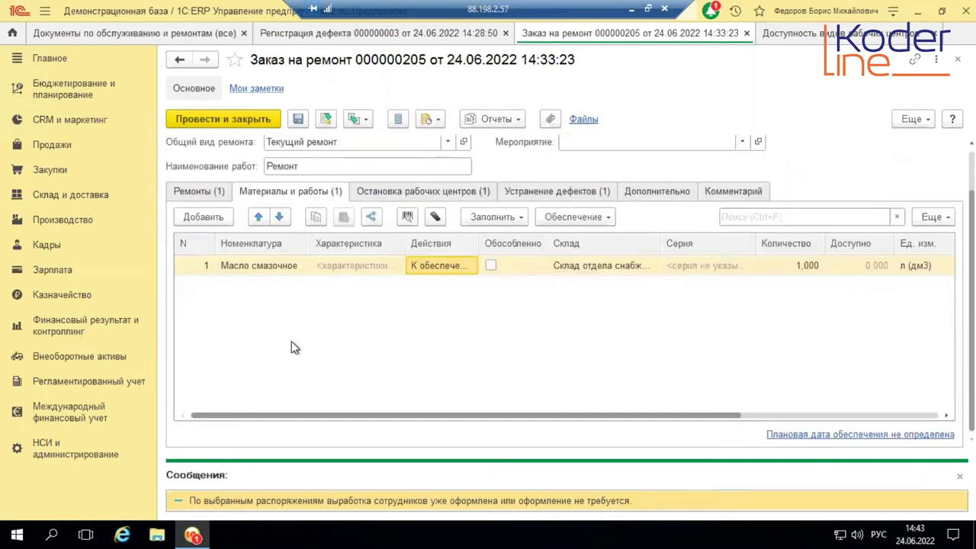